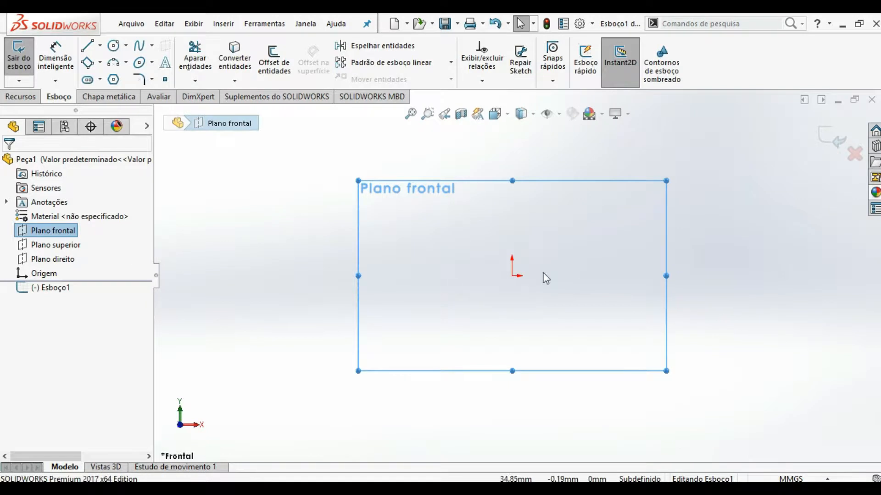
Sketch a stepped chain of four lines beside the origin: a long vertical, a short horizontal, a short vertical and a horizontal
{"action": "left_click", "coordinate": [459, 275]}
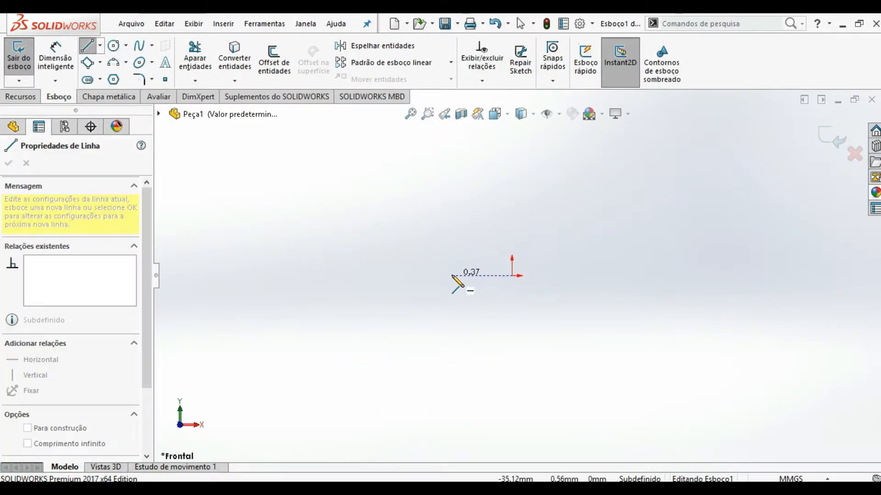
{"action": "left_click", "coordinate": [452, 338]}
{"action": "left_click", "coordinate": [463, 338]}
{"action": "left_click", "coordinate": [463, 347]}
{"action": "left_click", "coordinate": [478, 347]}
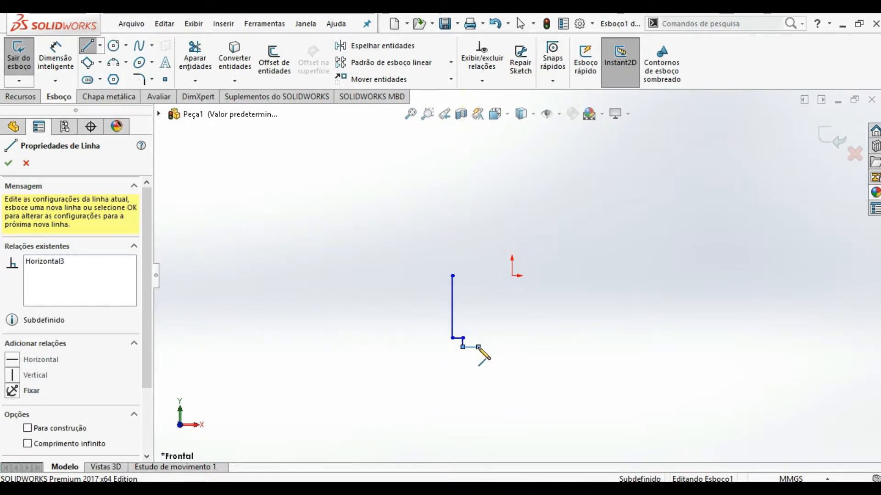
{"action": "key", "text": "Escape"}
Add a Horizontal relation between the long vertical line's upper endpoint and the origin
{"action": "left_click", "coordinate": [453, 276]}
{"action": "left_click", "coordinate": [512, 276], "text": "ctrl"}
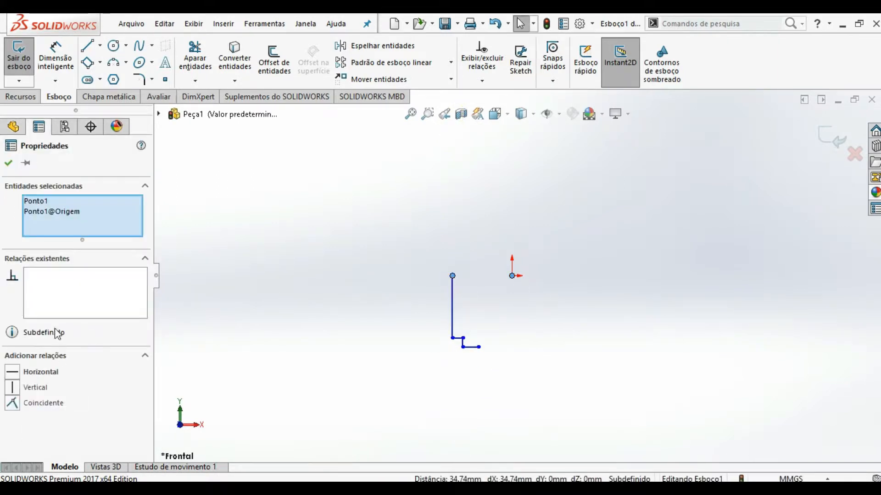
{"action": "left_click", "coordinate": [551, 332]}
Sketch a vertical line through the origin and make it a construction line of infinite length
{"action": "key", "text": "d"}
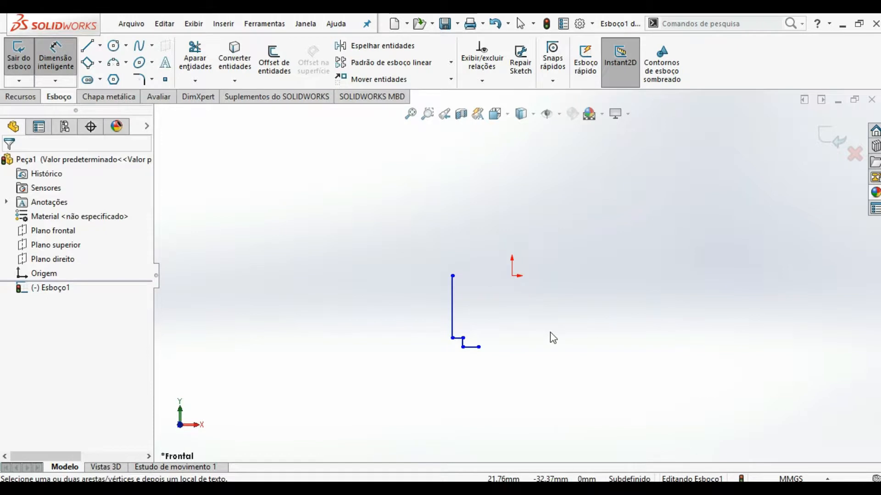
{"action": "key", "text": "c"}
{"action": "left_click", "coordinate": [512, 355]}
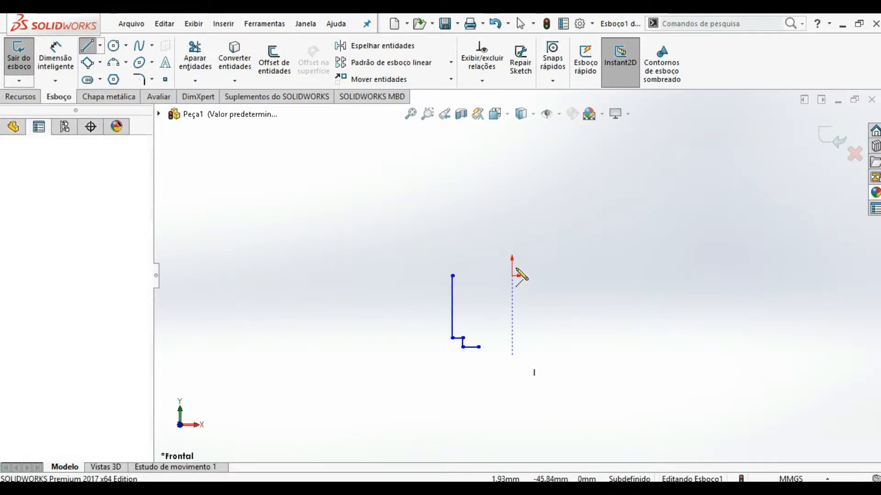
{"action": "left_click", "coordinate": [512, 193]}
{"action": "key", "text": "Escape"}
{"action": "left_click_drag", "start_coordinate": [534, 204], "coordinate": [422, 277]}
{"action": "left_click", "coordinate": [29, 382]}
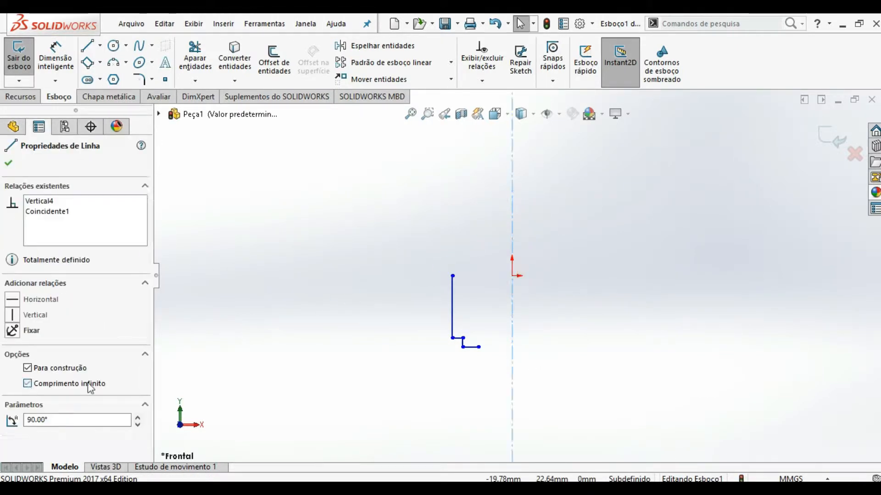
{"action": "left_click", "coordinate": [354, 295]}
Dimension the long vertical line's upper endpoint about the centreline as a doubled distance of 55 mm
{"action": "key", "text": "d"}
{"action": "left_click", "coordinate": [453, 276]}
{"action": "left_click", "coordinate": [512, 249]}
{"action": "left_click", "coordinate": [542, 202]}
{"action": "type", "text": "55"}
{"action": "key", "text": "Return"}
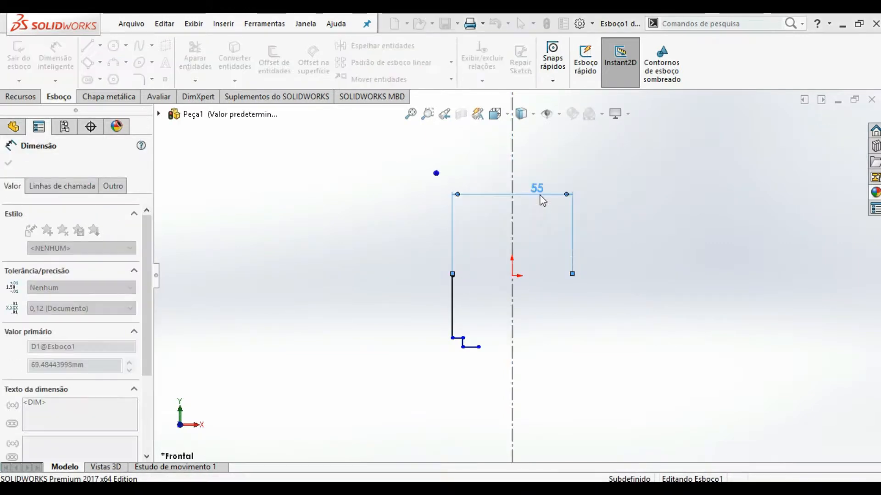
Dimension the lowest horizontal line of the stepped chain to a length of 3 mm
{"action": "scroll", "coordinate": [500, 351], "scroll_direction": "down", "scroll_amount": 2}
{"action": "scroll", "coordinate": [493, 347], "scroll_direction": "down", "scroll_amount": 2}
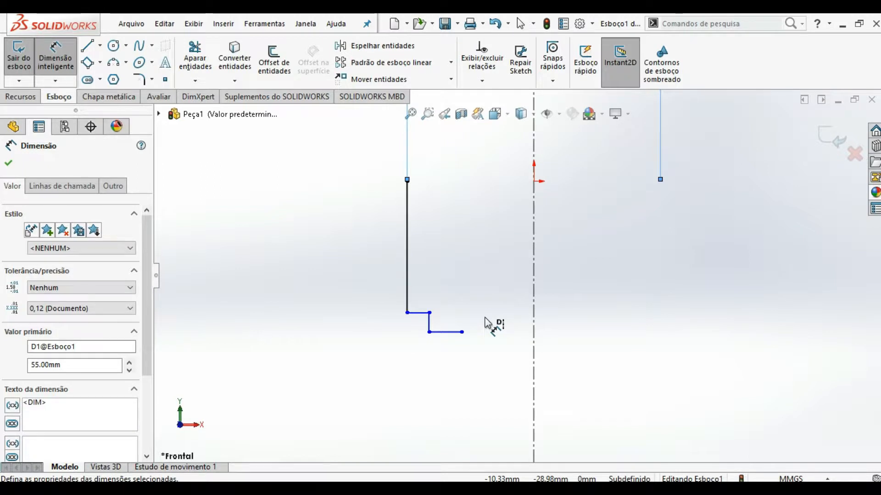
{"action": "left_click", "coordinate": [446, 332]}
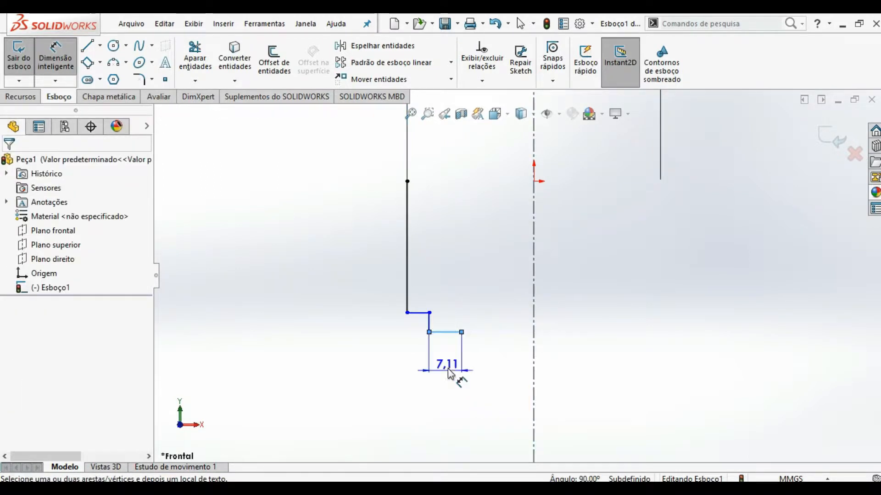
{"action": "left_click", "coordinate": [447, 384]}
{"action": "type", "text": "3"}
{"action": "key", "text": "Return"}
{"action": "scroll", "coordinate": [468, 330], "scroll_direction": "up", "scroll_amount": 3}
{"action": "scroll", "coordinate": [423, 212], "scroll_direction": "down", "scroll_amount": 2}
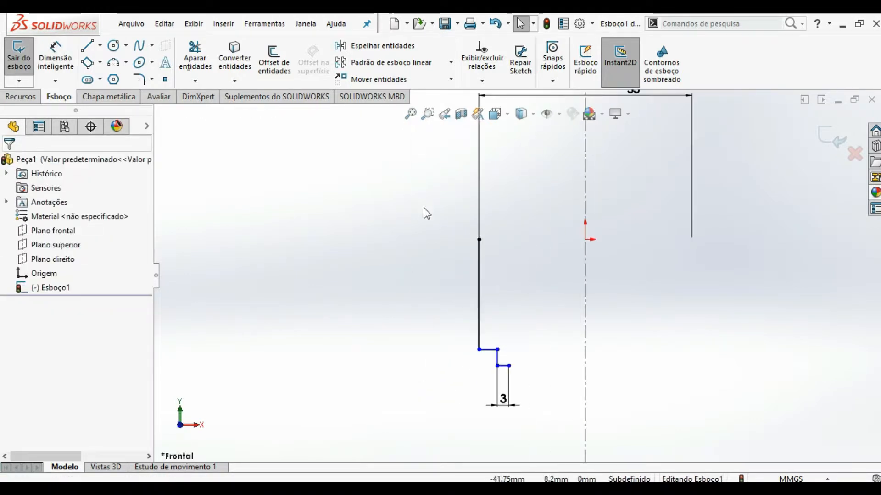
Sketch a separate vertical line about 13.7 mm long below the stepped chain, between the chain and the centreline
{"action": "key", "text": "l"}
{"action": "key", "text": "Escape"}
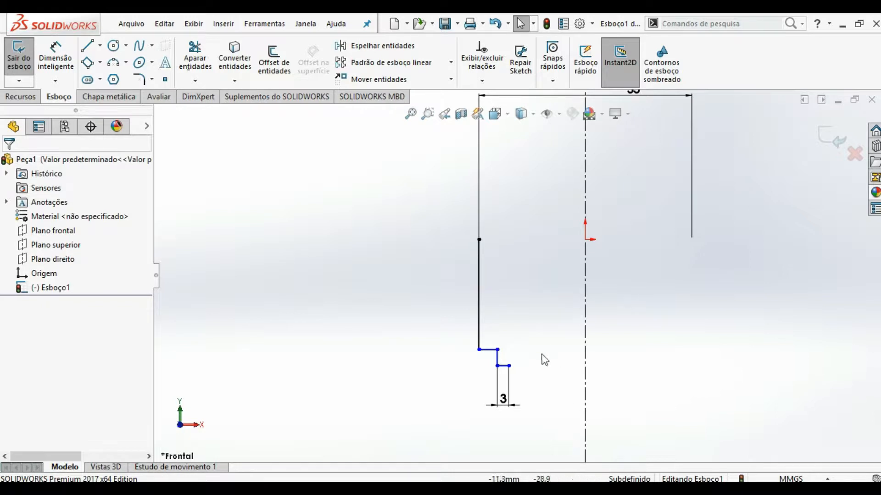
{"action": "key", "text": "l"}
{"action": "left_click", "coordinate": [556, 444]}
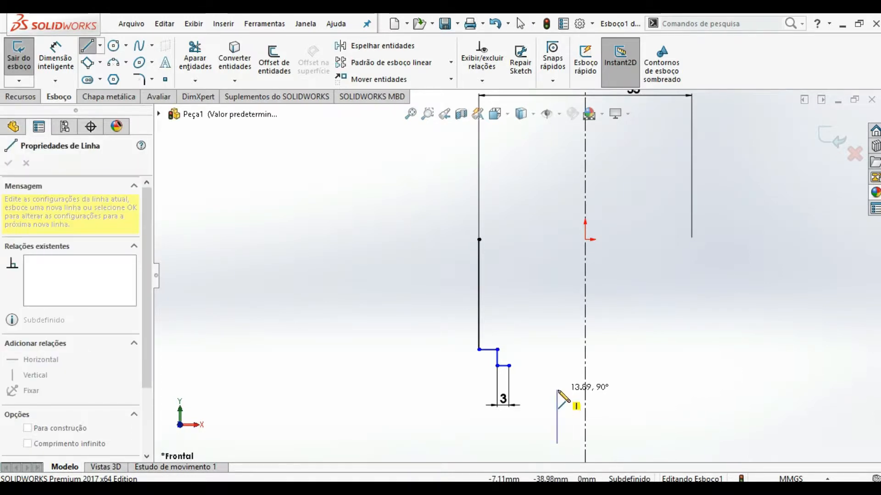
{"action": "left_click", "coordinate": [557, 390]}
{"action": "key", "text": "Escape"}
Dimension the separate vertical line about the centreline as a doubled distance of 19 mm
{"action": "key", "text": "d"}
{"action": "left_click", "coordinate": [558, 420]}
{"action": "left_click", "coordinate": [587, 417]}
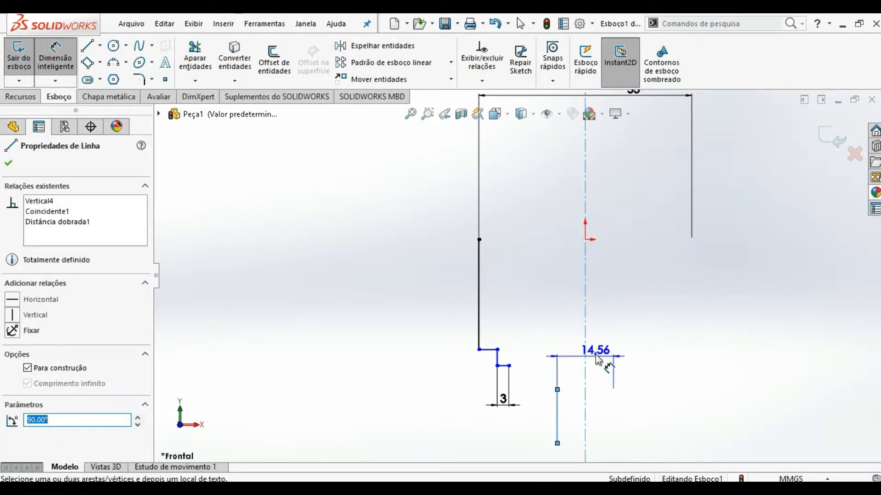
{"action": "left_click", "coordinate": [601, 350]}
{"action": "key", "text": "Return"}
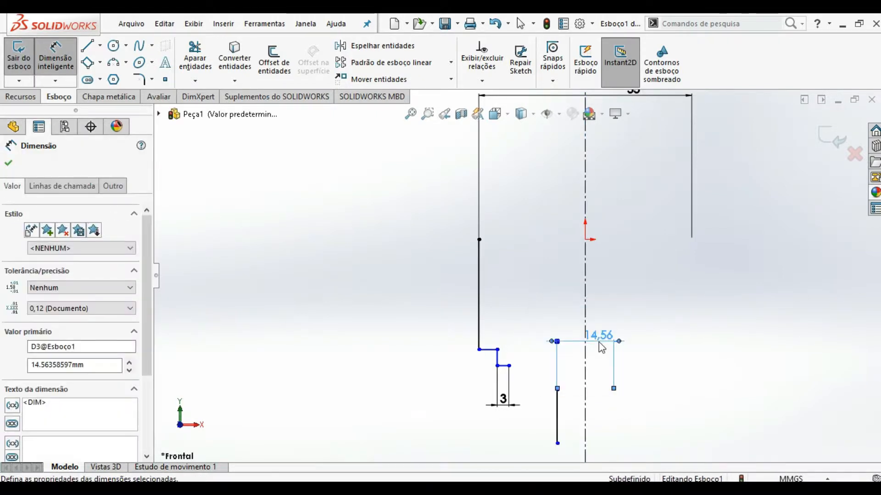
{"action": "key", "text": "Escape"}
Sketch the outer contour from the profile's top endpoint: horizontal outward, vertical down, a short horizontal inward and a vertical down
{"action": "scroll", "coordinate": [454, 311], "scroll_direction": "up", "scroll_amount": 2}
{"action": "key", "text": "l"}
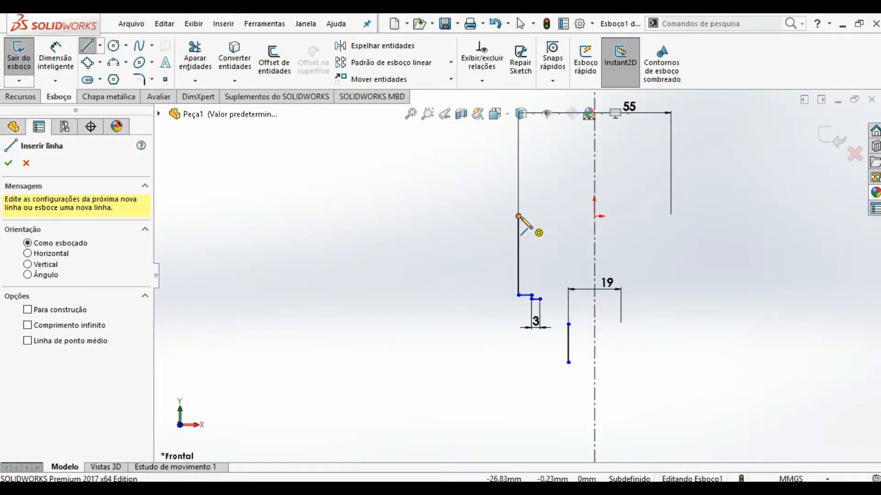
{"action": "left_click", "coordinate": [518, 216]}
{"action": "left_click", "coordinate": [455, 216]}
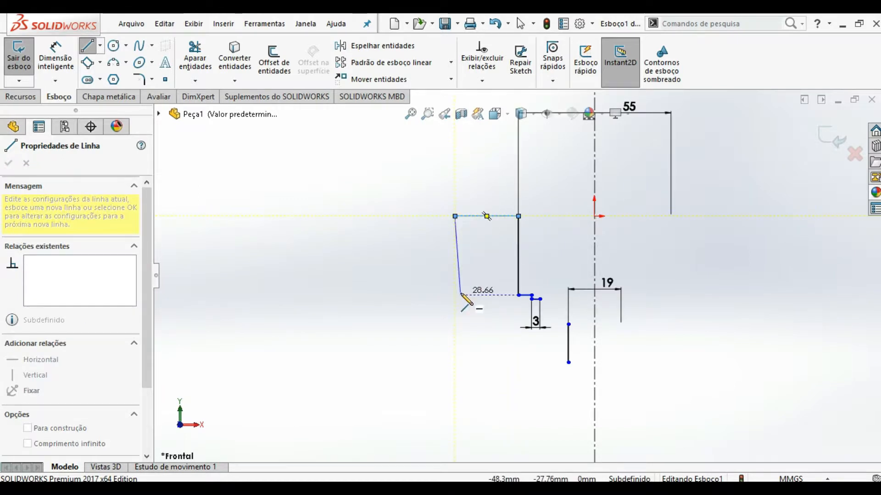
{"action": "left_click", "coordinate": [454, 282]}
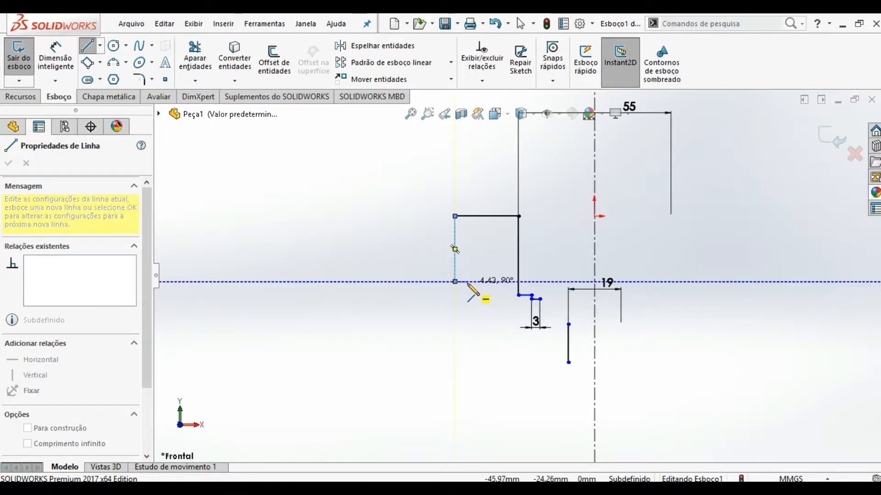
{"action": "left_click", "coordinate": [467, 340]}
{"action": "key", "text": "Escape"}
Dimension the outermost vertical line about the centreline as a doubled distance of 70 mm
{"action": "right_click_drag", "start_coordinate": [468, 341], "coordinate": [468, 229]}
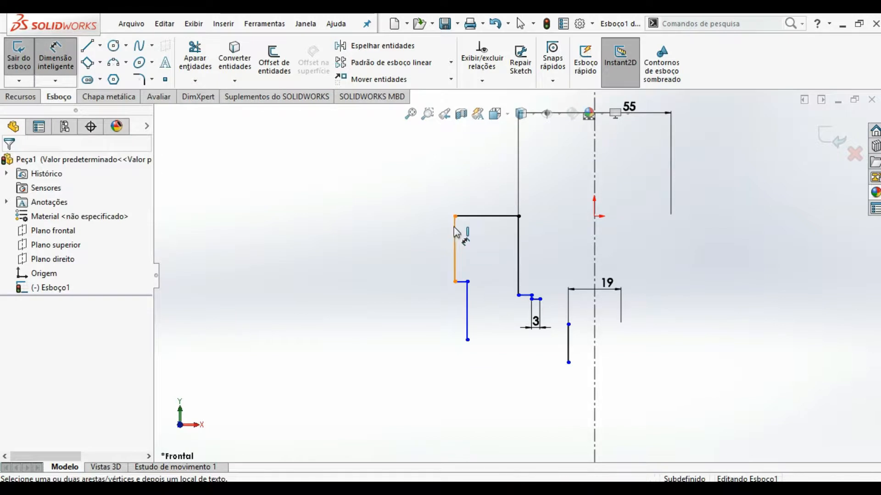
{"action": "left_click", "coordinate": [457, 232]}
{"action": "left_click", "coordinate": [594, 230]}
{"action": "scroll", "coordinate": [517, 275], "scroll_direction": "up", "scroll_amount": 3}
{"action": "left_click", "coordinate": [578, 158]}
{"action": "type", "text": "70"}
{"action": "key", "text": "Return"}
{"action": "scroll", "coordinate": [525, 291], "scroll_direction": "down", "scroll_amount": 2}
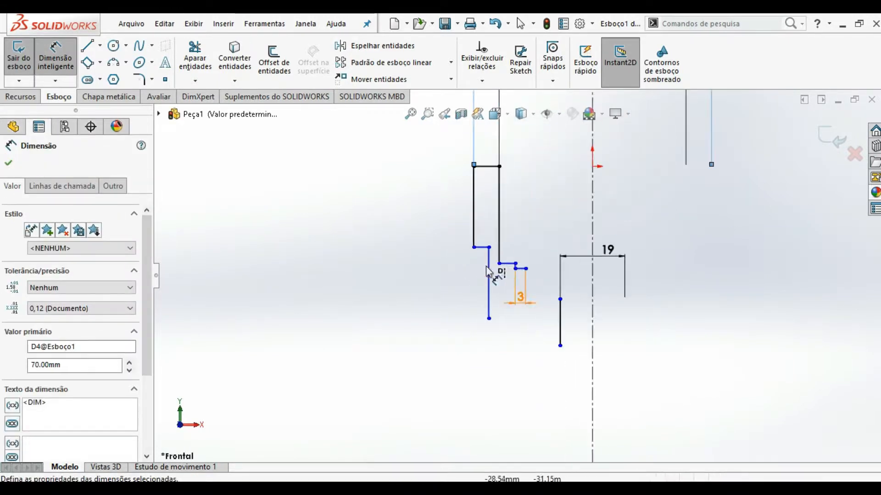
Dimension the vertical distance between the outer contour's short horizontal shoulder and the inner wall's lower corner to 1.50 mm
{"action": "scroll", "coordinate": [518, 286], "scroll_direction": "down", "scroll_amount": 5}
{"action": "left_click", "coordinate": [486, 244]}
{"action": "left_click", "coordinate": [525, 274]}
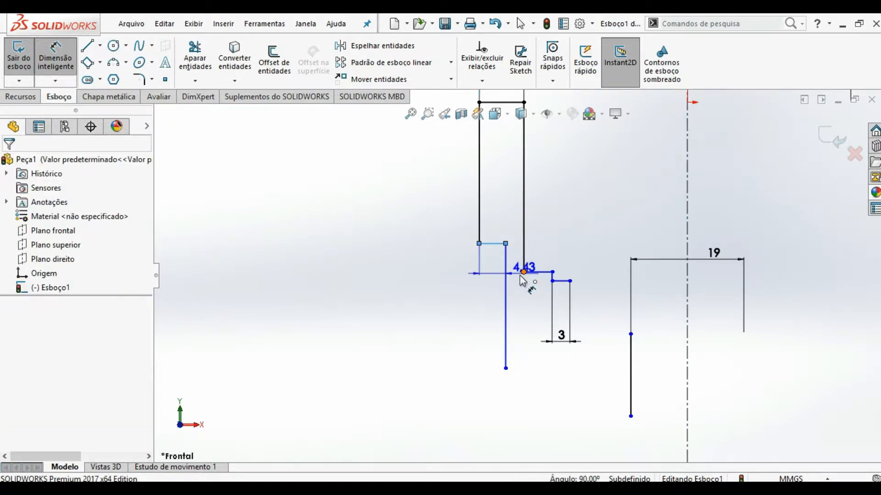
{"action": "left_click", "coordinate": [523, 272]}
{"action": "left_click", "coordinate": [421, 272]}
{"action": "key", "text": "Return"}
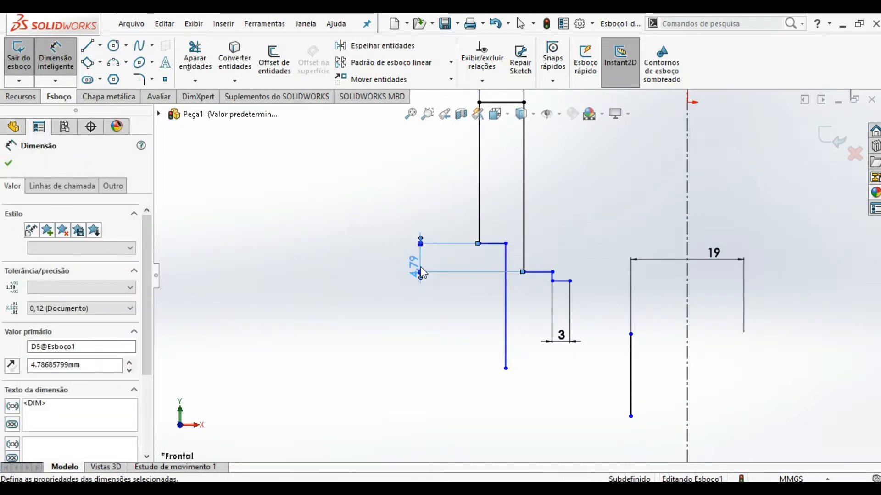
Dimension the outermost vertical line to a length of 12 mm
{"action": "left_click", "coordinate": [479, 210]}
{"action": "left_click", "coordinate": [398, 202]}
{"action": "type", "text": "12"}
{"action": "key", "text": "Return"}
{"action": "scroll", "coordinate": [507, 252], "scroll_direction": "up", "scroll_amount": 3}
{"action": "scroll", "coordinate": [560, 197], "scroll_direction": "down", "scroll_amount": 1}
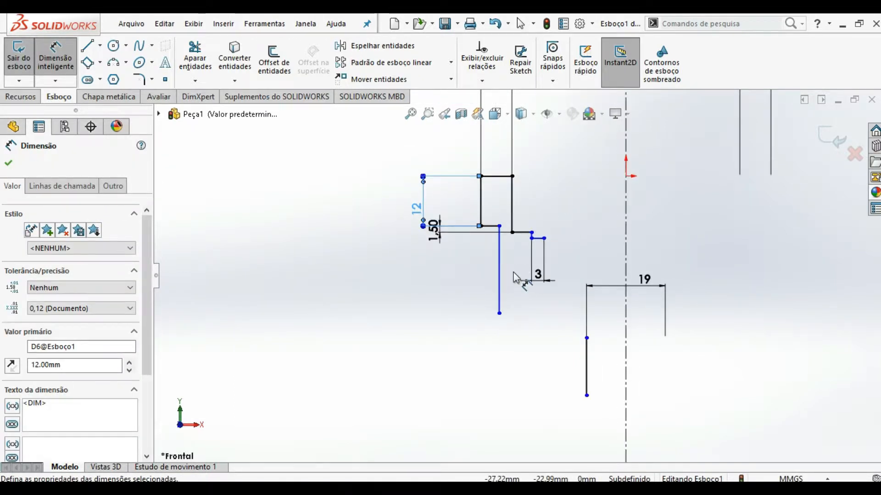
{"action": "scroll", "coordinate": [564, 252], "scroll_direction": "up", "scroll_amount": 2}
{"action": "scroll", "coordinate": [556, 312], "scroll_direction": "down", "scroll_amount": 2}
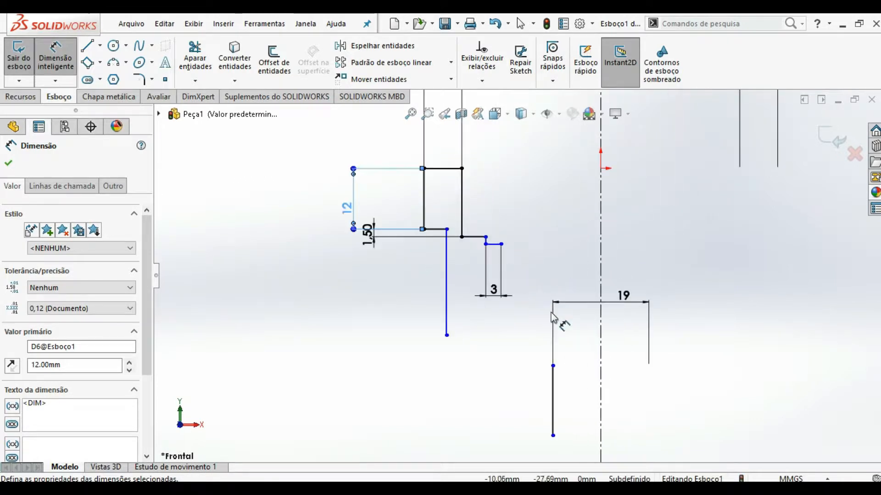
{"action": "key", "text": "Escape"}
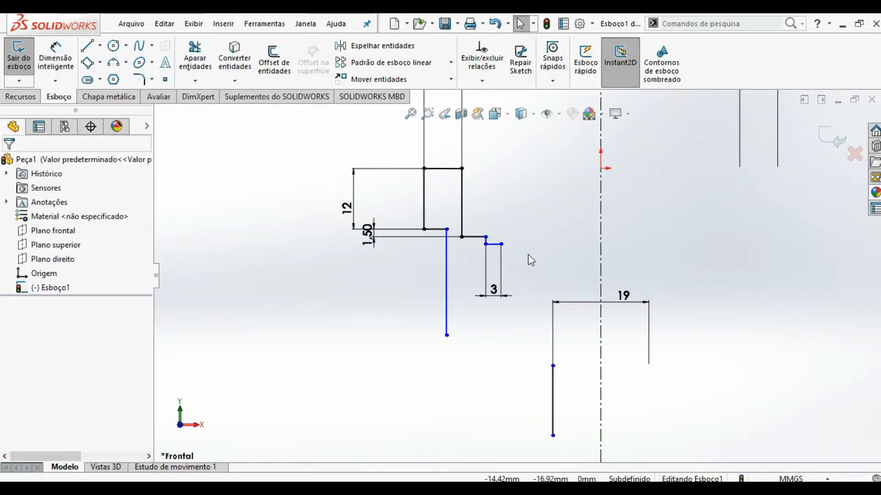
Extend the inner profile from the 3 mm line's free end with three more descending steps toward the centreline
{"action": "scroll", "coordinate": [527, 254], "scroll_direction": "down", "scroll_amount": 2}
{"action": "key", "text": "l"}
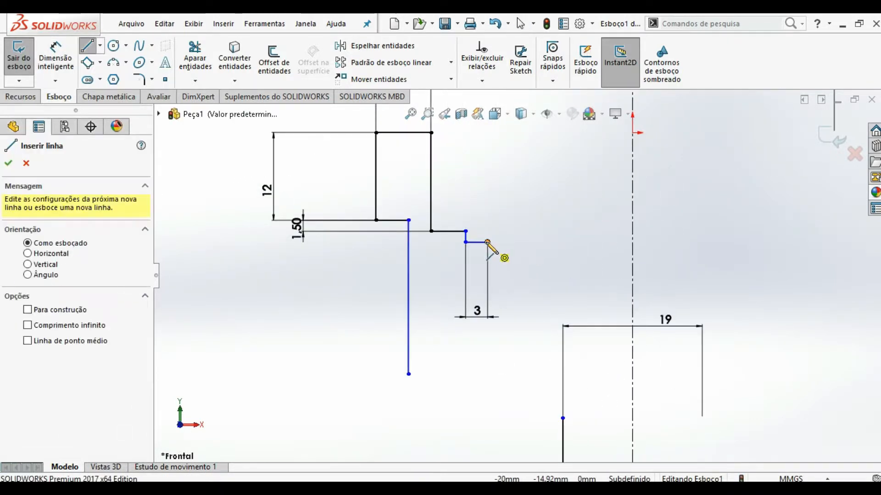
{"action": "left_click", "coordinate": [487, 242]}
{"action": "left_click", "coordinate": [488, 258]}
{"action": "left_click", "coordinate": [515, 258]}
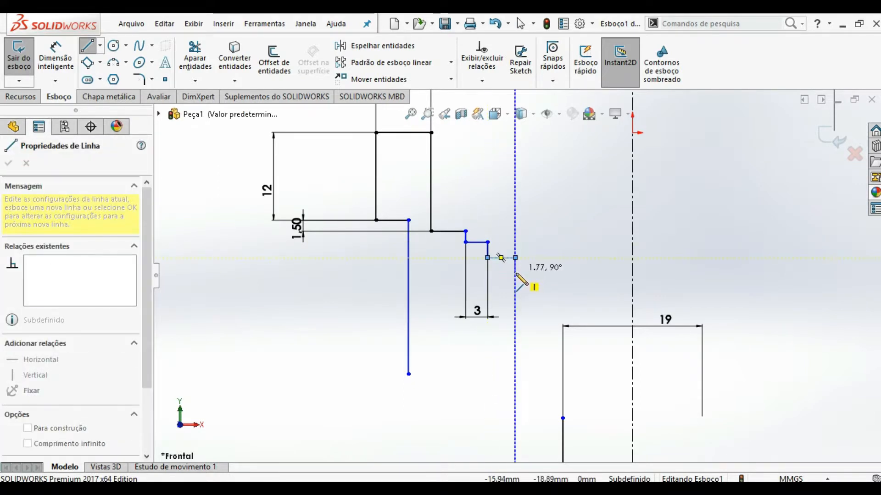
{"action": "left_click", "coordinate": [515, 275]}
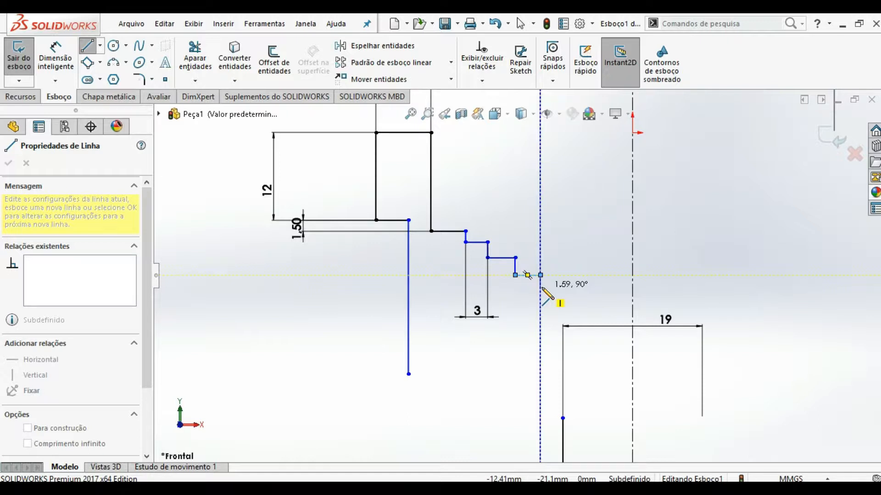
{"action": "left_click", "coordinate": [540, 275]}
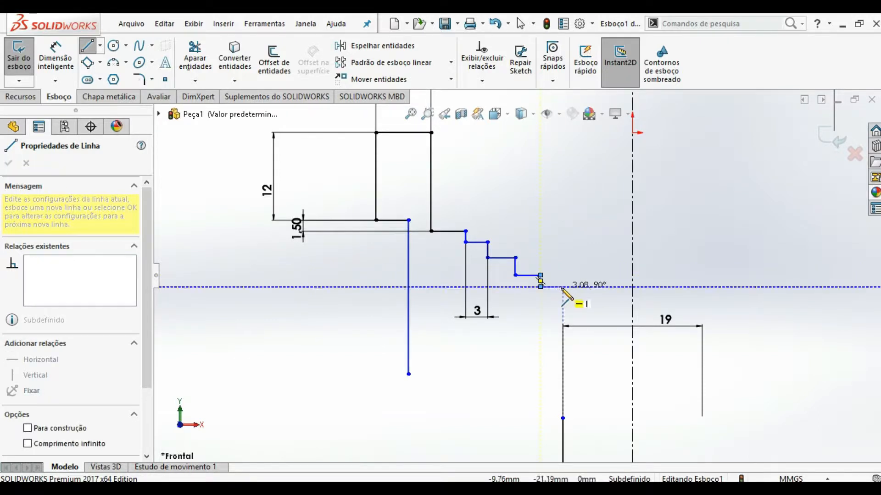
{"action": "left_click", "coordinate": [540, 287]}
{"action": "left_click", "coordinate": [563, 287]}
{"action": "key", "text": "Escape"}
Apply an Equal relation to the 3 mm horizontal line and the three horizontal lines of the new steps
{"action": "left_click", "coordinate": [477, 242]}
{"action": "left_click", "coordinate": [501, 258], "text": "ctrl"}
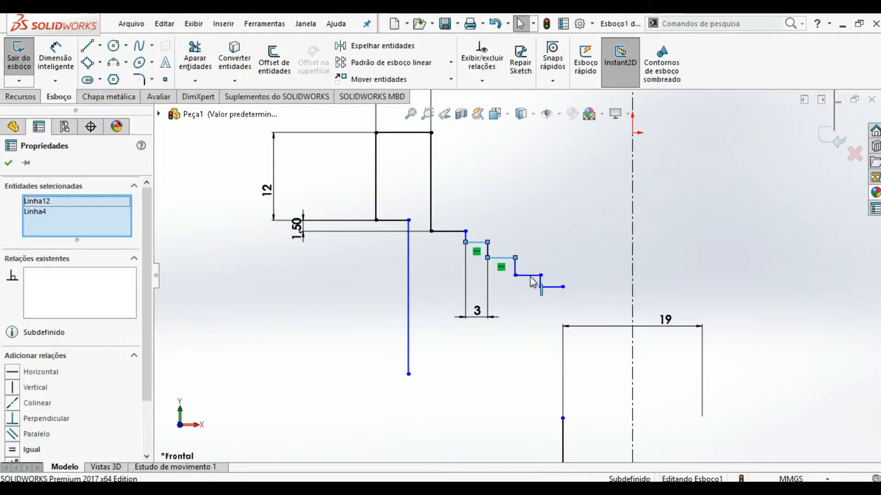
{"action": "left_click", "coordinate": [552, 286], "text": "ctrl"}
{"action": "left_click", "coordinate": [555, 287], "text": "ctrl"}
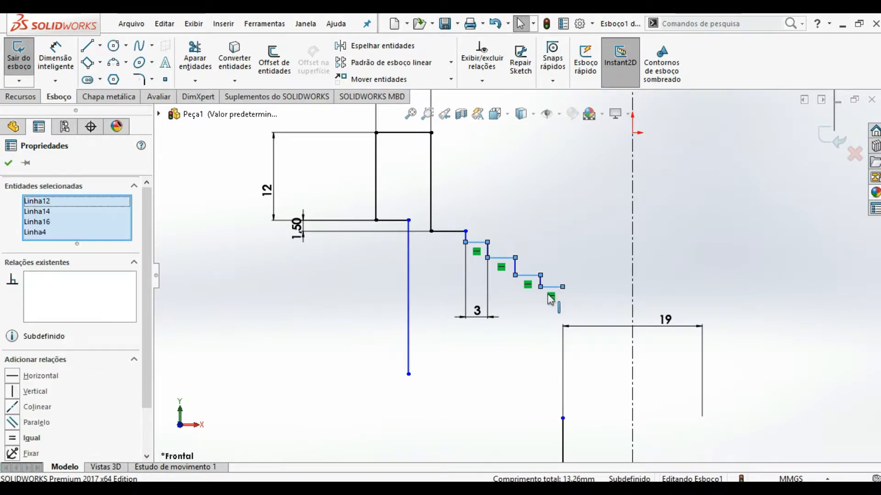
{"action": "left_click", "coordinate": [31, 439]}
{"action": "left_click", "coordinate": [455, 391]}
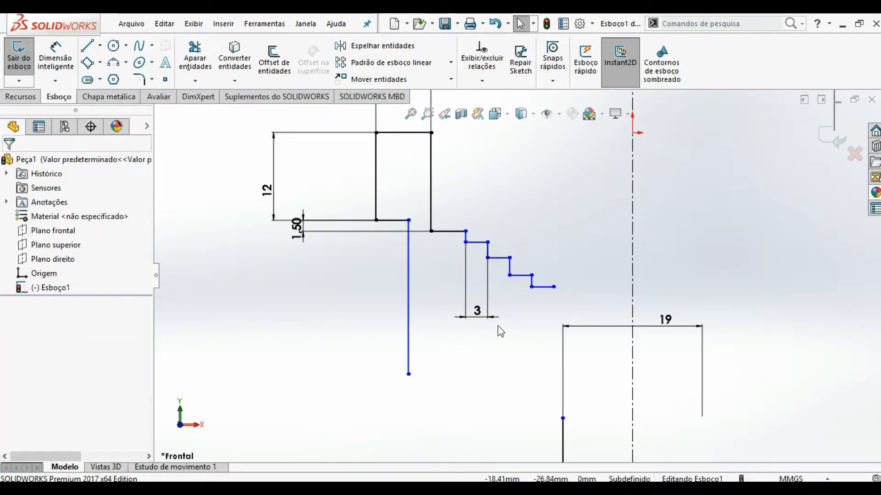
Dimension the first step's short vertical line to 1 mm
{"action": "scroll", "coordinate": [463, 271], "scroll_direction": "down", "scroll_amount": 3}
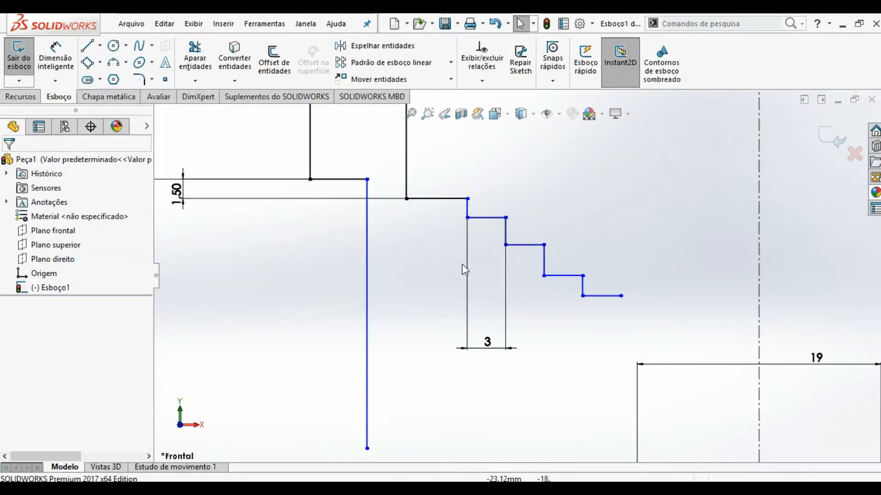
{"action": "key", "text": "d"}
{"action": "left_click", "coordinate": [467, 209]}
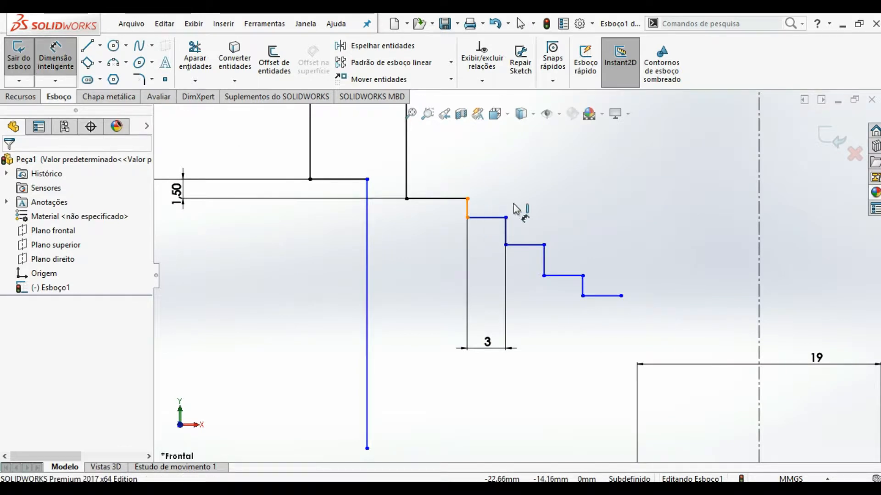
{"action": "left_click", "coordinate": [555, 208]}
{"action": "type", "text": "1"}
{"action": "key", "text": "Return"}
{"action": "key", "text": "Escape"}
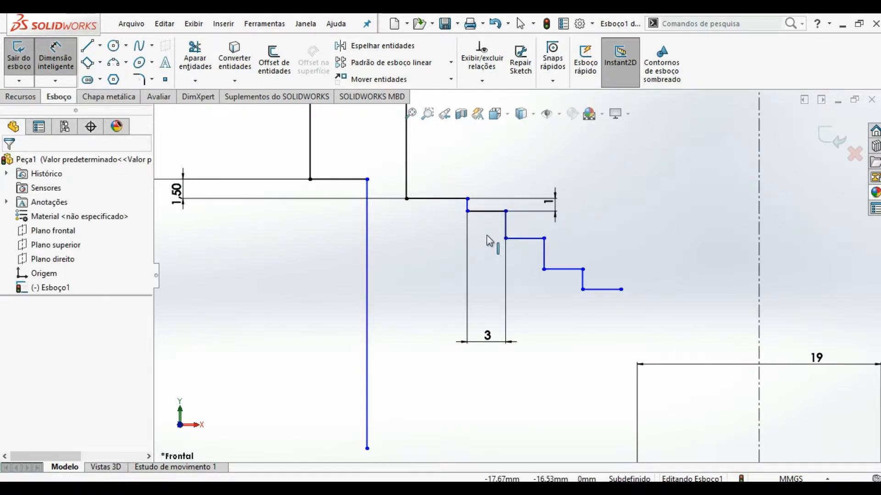
{"action": "key", "text": "Escape"}
Apply an Equal relation to the four short vertical lines of the stepped inner profile
{"action": "left_click", "coordinate": [467, 205]}
{"action": "left_click", "coordinate": [505, 228], "text": "ctrl"}
{"action": "left_click", "coordinate": [545, 256], "text": "ctrl"}
{"action": "left_click", "coordinate": [583, 280], "text": "ctrl"}
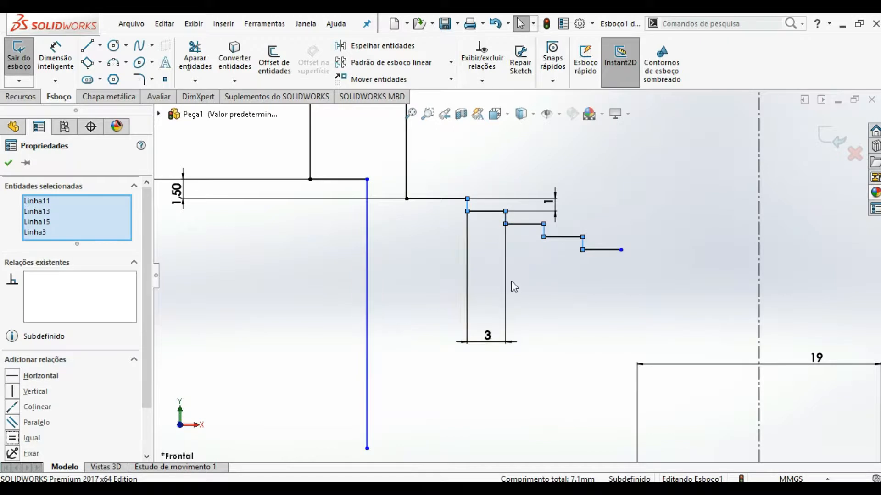
Join the upper endpoint of the long vertical inner line to the free end of the last descending step
{"action": "scroll", "coordinate": [514, 277], "scroll_direction": "up", "scroll_amount": 5}
{"action": "left_click", "coordinate": [583, 376]}
{"action": "left_click_drag", "start_coordinate": [567, 376], "coordinate": [565, 279]}
{"action": "left_click", "coordinate": [559, 265], "text": "ctrl"}
{"action": "left_click", "coordinate": [28, 419]}
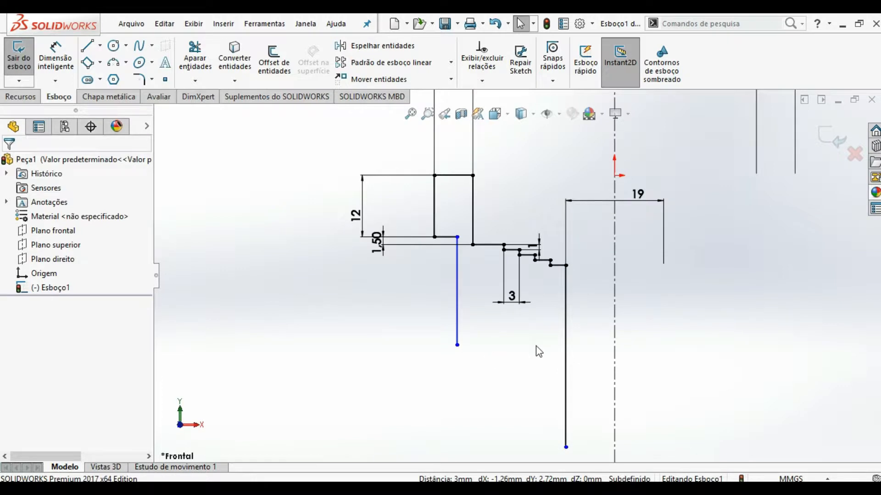
From the long inner line's lower end, sketch a horizontal line to the centreline, a vertical about 13.5 mm down it, and a short horizontal line back outward
{"action": "key", "text": "l"}
{"action": "scroll", "coordinate": [553, 354], "scroll_direction": "up", "scroll_amount": 3}
{"action": "scroll", "coordinate": [552, 389], "scroll_direction": "down", "scroll_amount": 2}
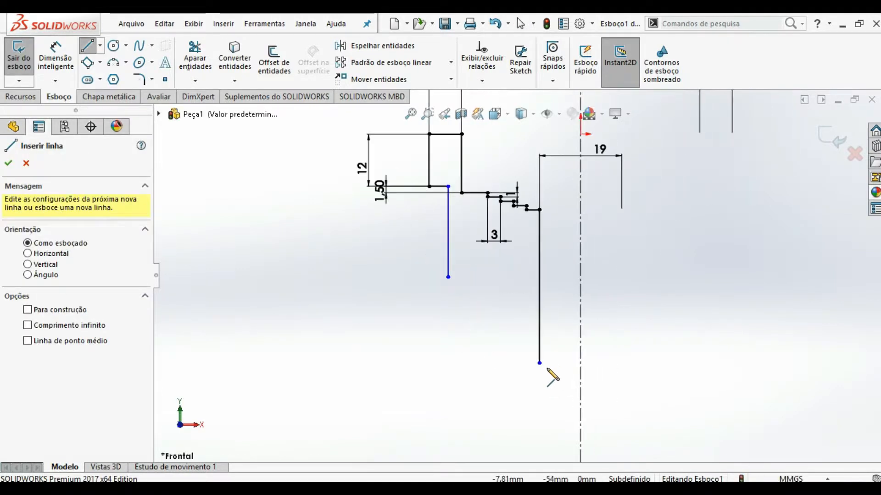
{"action": "left_click", "coordinate": [539, 363]}
{"action": "left_click", "coordinate": [580, 363]}
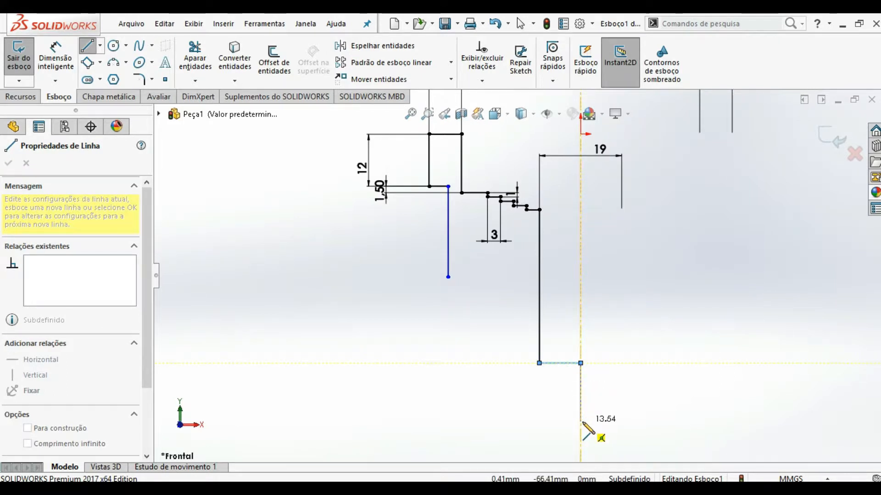
{"action": "left_click", "coordinate": [580, 422]}
{"action": "left_click", "coordinate": [560, 422]}
Dimension the vertical line on the centreline to 16 mm
{"action": "key", "text": "d"}
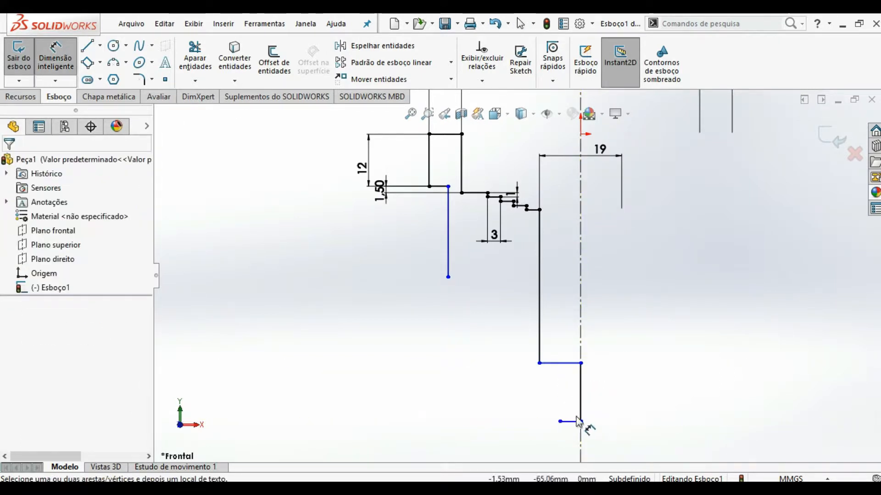
{"action": "left_click", "coordinate": [583, 388]}
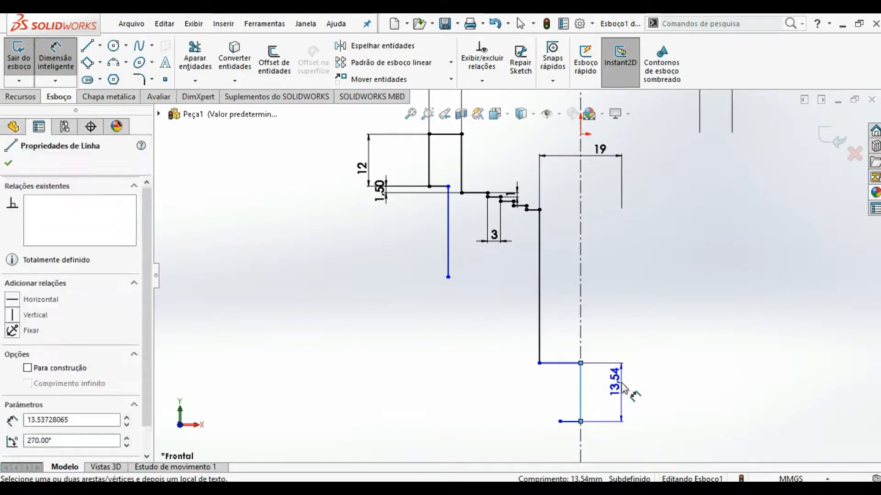
{"action": "left_click", "coordinate": [623, 387]}
{"action": "key", "text": "Return"}
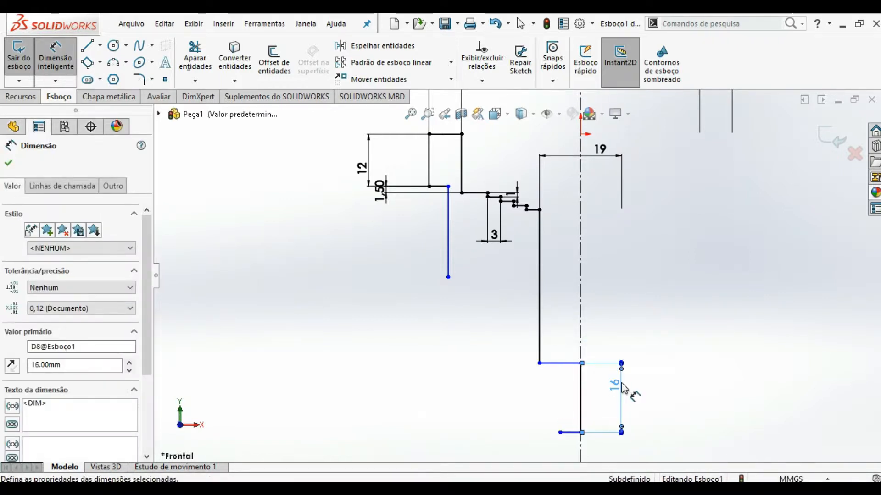
Dimension the free end of the short bottom line about the centreline as a 7 mm diameter
{"action": "scroll", "coordinate": [560, 436], "scroll_direction": "up", "scroll_amount": 4}
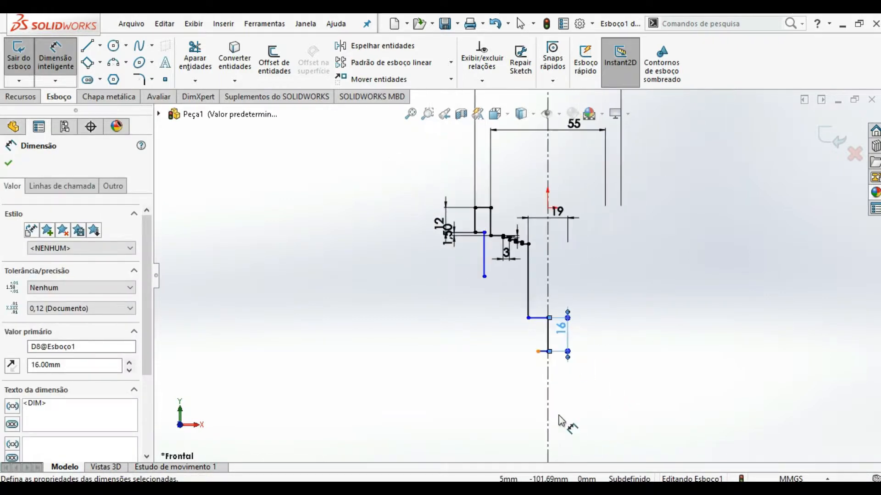
{"action": "scroll", "coordinate": [558, 415], "scroll_direction": "down", "scroll_amount": 3}
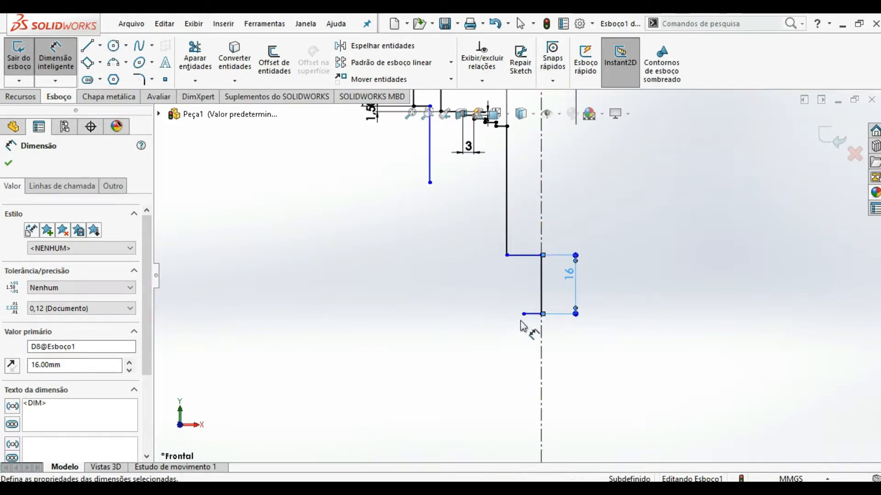
{"action": "left_click", "coordinate": [523, 313]}
{"action": "left_click", "coordinate": [542, 337]}
{"action": "left_click", "coordinate": [558, 360]}
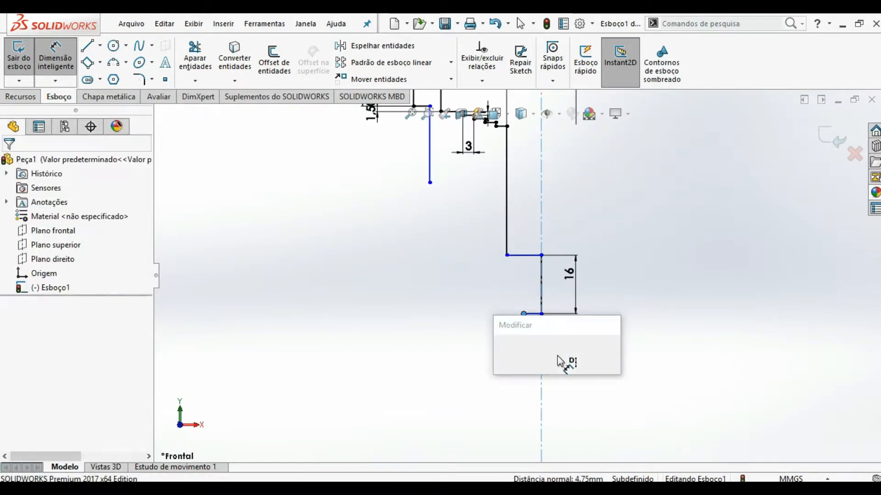
{"action": "type", "text": "7"}
{"action": "key", "text": "Return"}
Extend the short bottom line with a tangent arc of about 4.6 mm radius, a short vertical line upward and a long horizontal line outward
{"action": "key", "text": "l"}
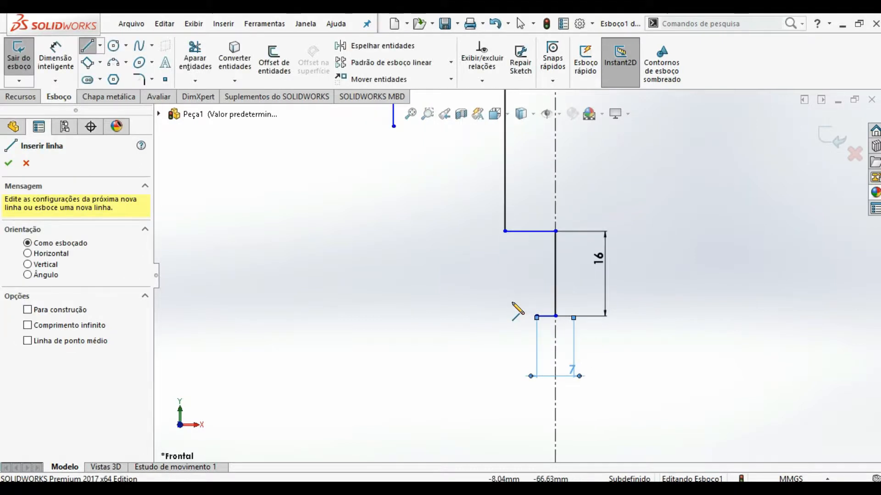
{"action": "scroll", "coordinate": [513, 310], "scroll_direction": "down", "scroll_amount": 4}
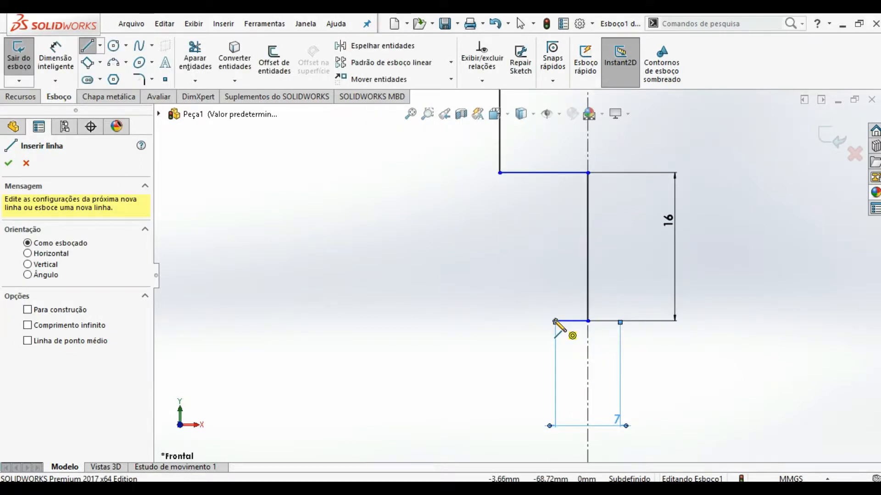
{"action": "left_click", "coordinate": [554, 321]}
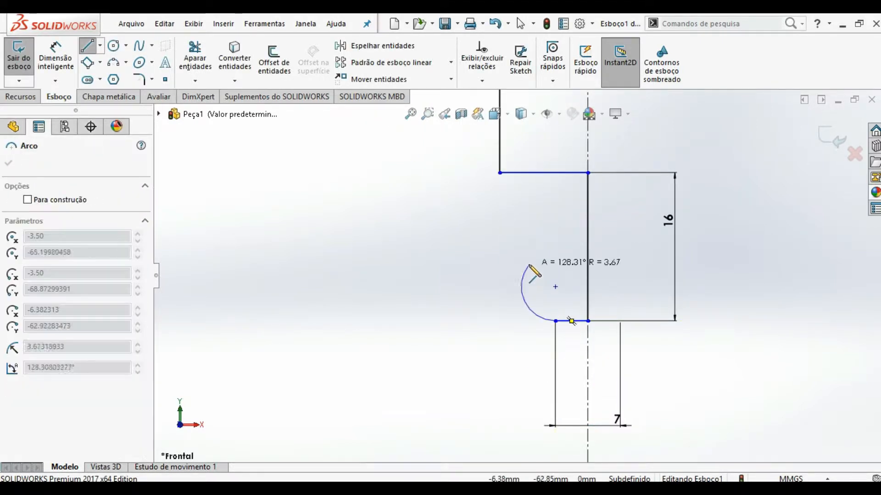
{"action": "left_click", "coordinate": [513, 278]}
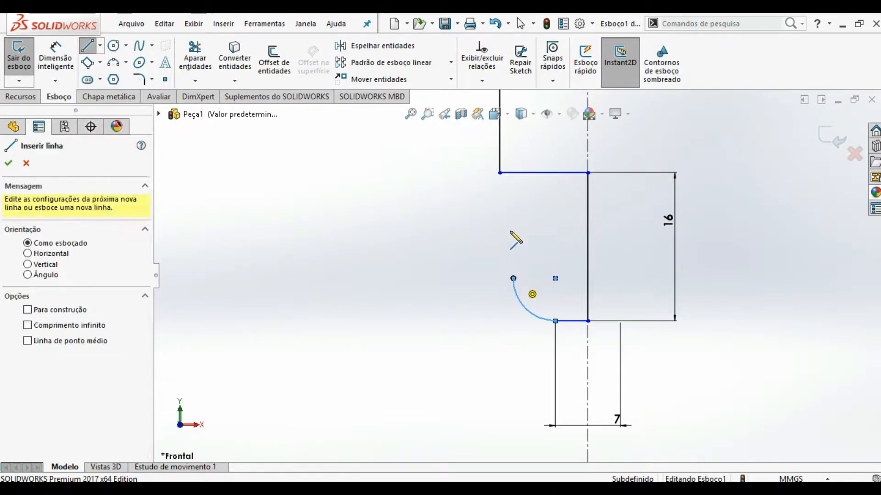
{"action": "left_click", "coordinate": [514, 242]}
{"action": "left_click", "coordinate": [221, 242]}
{"action": "key", "text": "Escape"}
{"action": "left_click", "coordinate": [546, 320]}
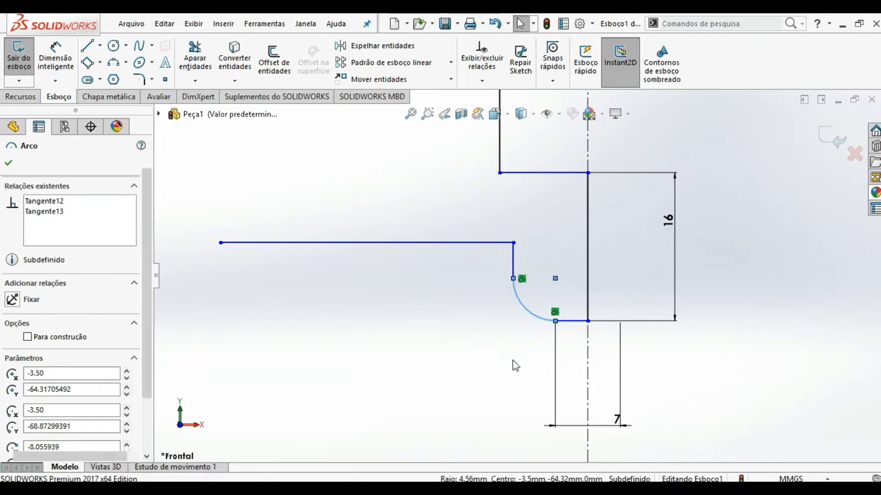
{"action": "key", "text": "Escape"}
Dimension the short vertical line above the arc as a 9 mm diameter about the centreline
{"action": "key", "text": "d"}
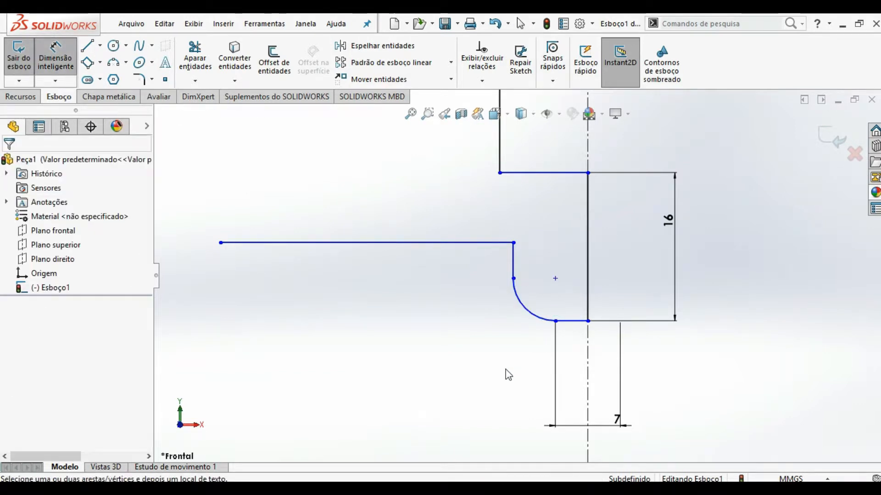
{"action": "left_click", "coordinate": [513, 274]}
{"action": "scroll", "coordinate": [516, 276], "scroll_direction": "up", "scroll_amount": 3}
{"action": "left_click", "coordinate": [580, 404]}
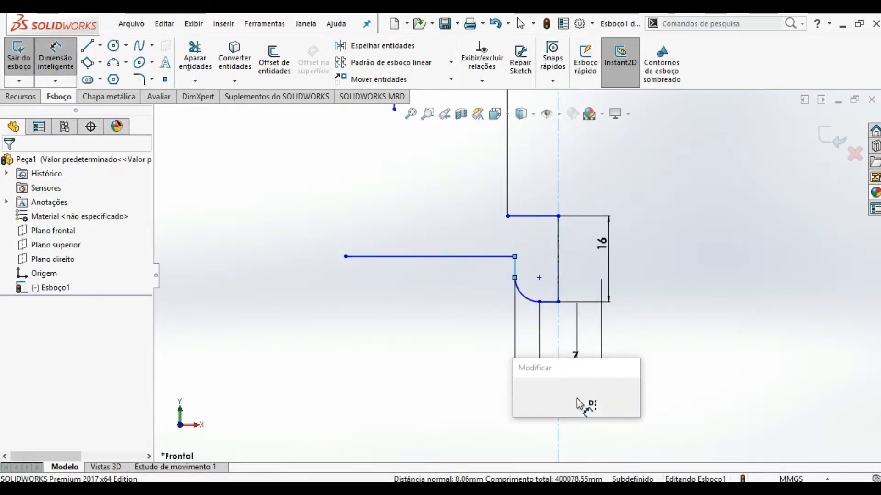
{"action": "type", "text": "9"}
{"action": "key", "text": "Return"}
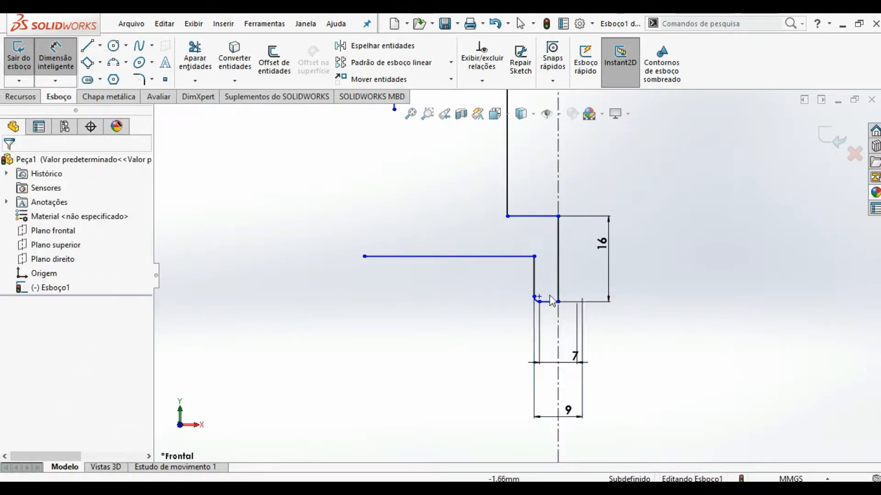
{"action": "key", "text": "Escape"}
Dimension the radius of the small arc at the profile's bottom to 5 mm
{"action": "scroll", "coordinate": [553, 308], "scroll_direction": "down", "scroll_amount": 5}
{"action": "left_click", "coordinate": [512, 317]}
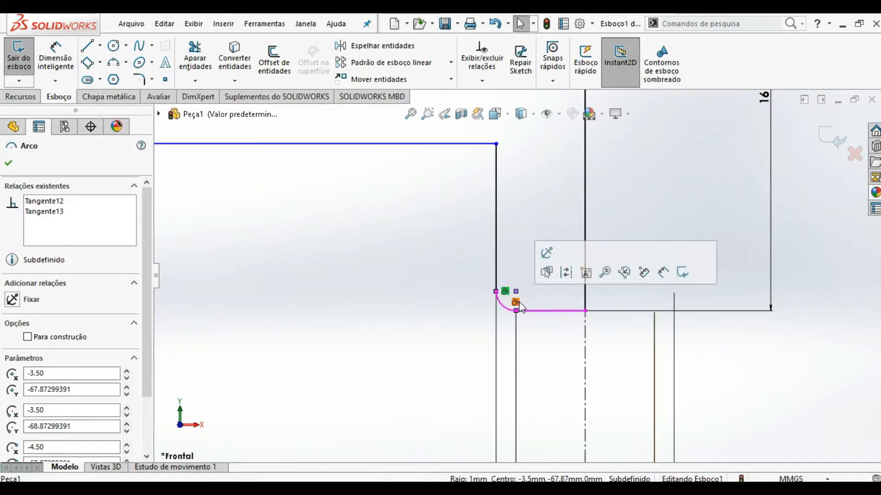
{"action": "key", "text": "Escape"}
{"action": "key", "text": "d"}
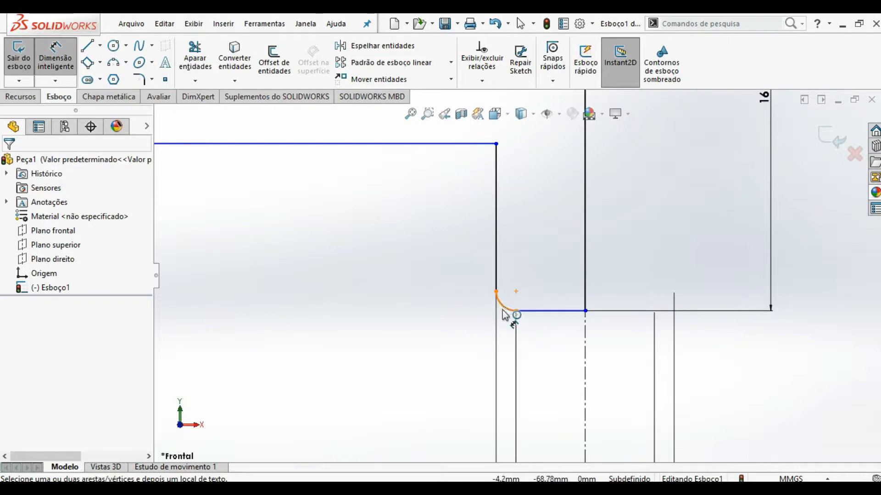
{"action": "left_click", "coordinate": [502, 307]}
{"action": "left_click", "coordinate": [419, 348]}
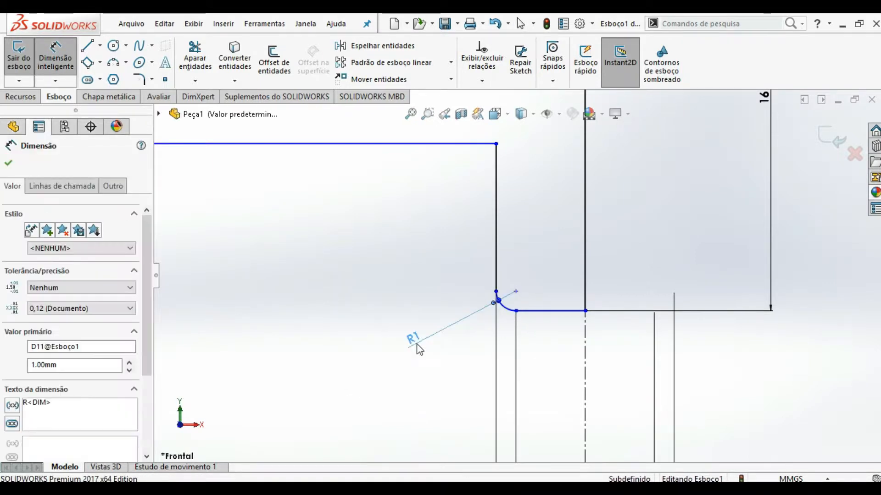
{"action": "type", "text": "5"}
{"action": "key", "text": "Return"}
{"action": "key", "text": "Escape"}
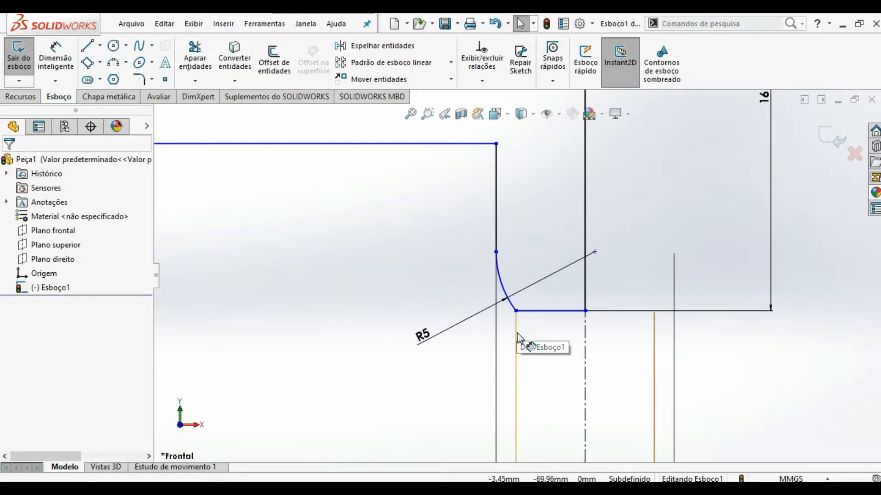
Dimension the vertical distance between the long lower horizontal line and the lower endpoint of the R5 arc to 6 mm
{"action": "key", "text": "d"}
{"action": "scroll", "coordinate": [523, 330], "scroll_direction": "up", "scroll_amount": 3}
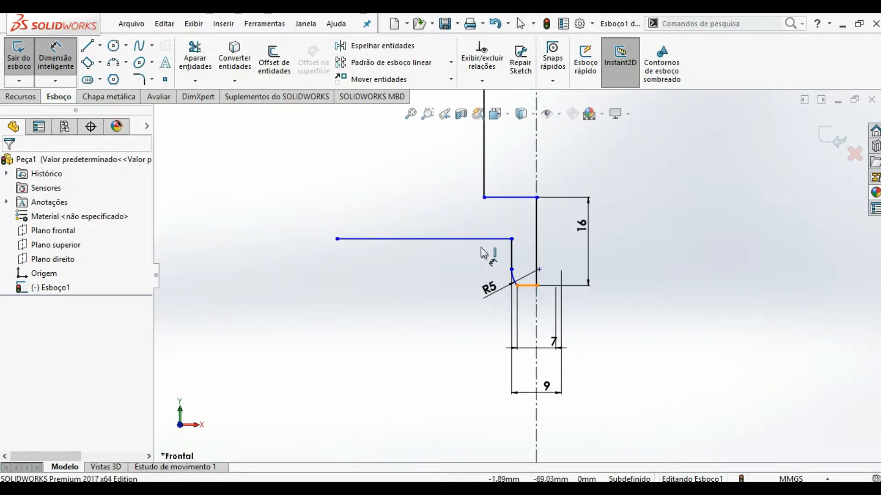
{"action": "left_click", "coordinate": [477, 239]}
{"action": "left_click", "coordinate": [517, 285]}
{"action": "left_click", "coordinate": [402, 288]}
{"action": "type", "text": "6"}
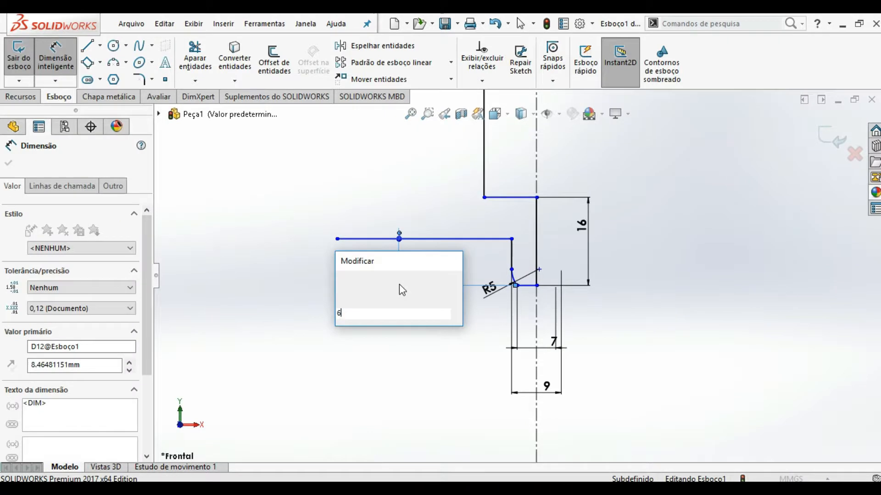
{"action": "key", "text": "Return"}
Dimension the outer end of the lower horizontal line as a 32 mm diameter about the centreline
{"action": "scroll", "coordinate": [404, 281], "scroll_direction": "up", "scroll_amount": 2}
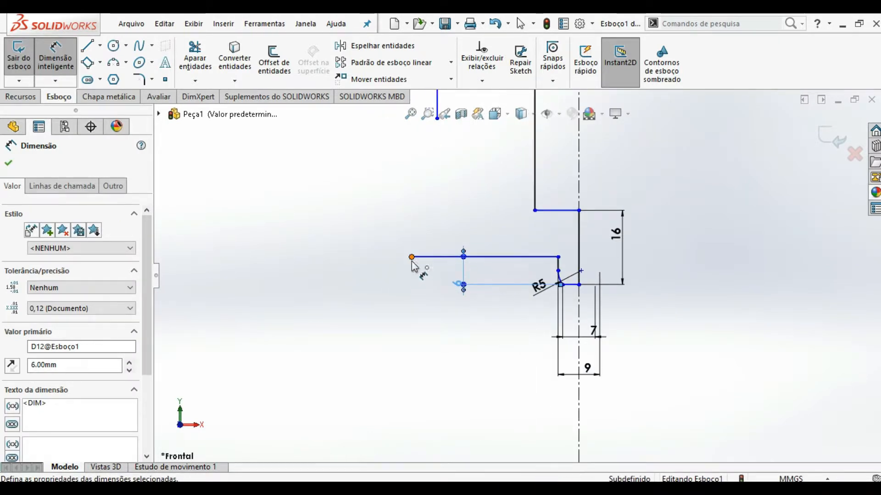
{"action": "left_click", "coordinate": [411, 258]}
{"action": "left_click", "coordinate": [579, 404]}
{"action": "left_click", "coordinate": [648, 420]}
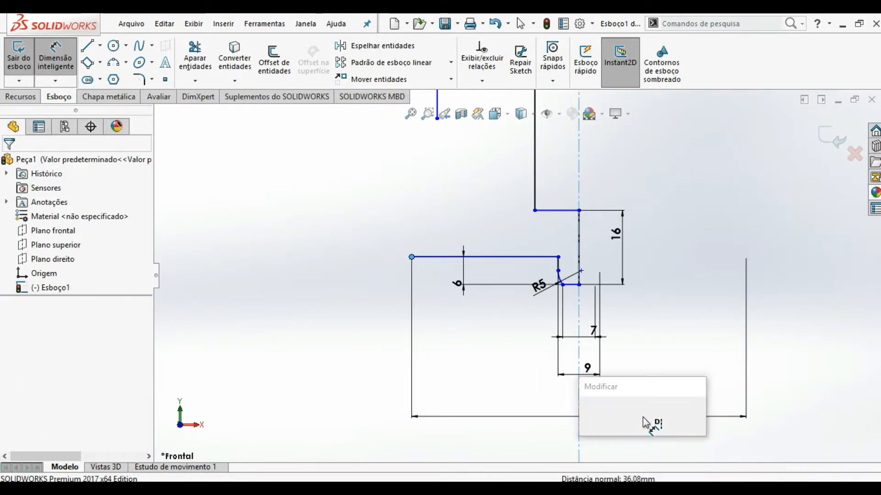
{"action": "key", "text": "Return"}
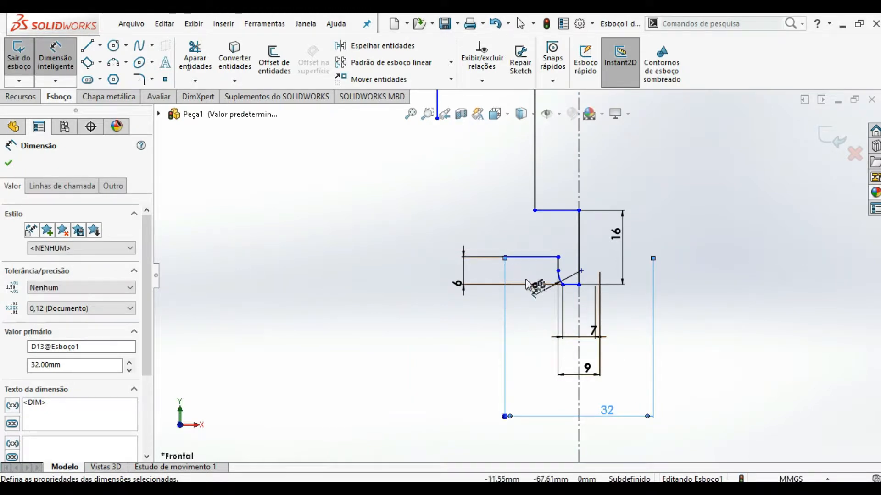
Dimension the vertical distance from the profile's top edge to the lower horizontal line at the 32 mm diameter to 60 mm
{"action": "scroll", "coordinate": [525, 284], "scroll_direction": "up", "scroll_amount": 3}
{"action": "scroll", "coordinate": [484, 156], "scroll_direction": "up", "scroll_amount": 2}
{"action": "left_click", "coordinate": [488, 156]}
{"action": "left_click", "coordinate": [559, 184]}
{"action": "scroll", "coordinate": [482, 302], "scroll_direction": "down", "scroll_amount": 3}
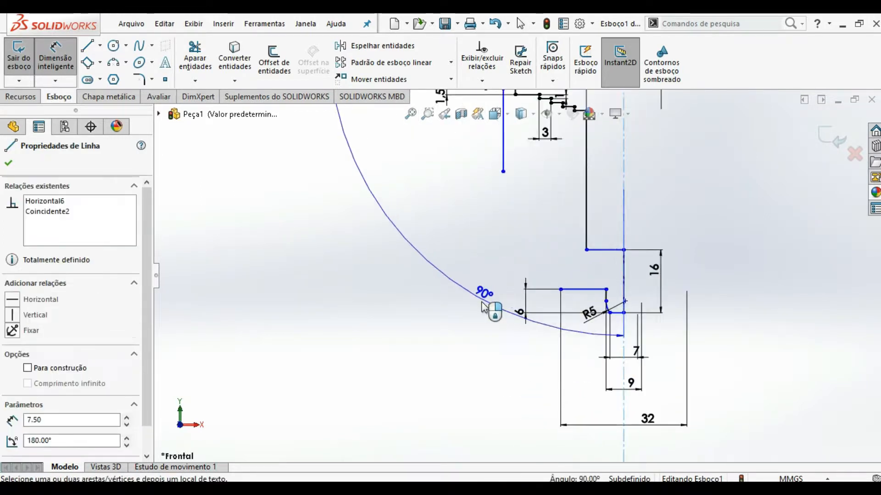
{"action": "key", "text": "Escape"}
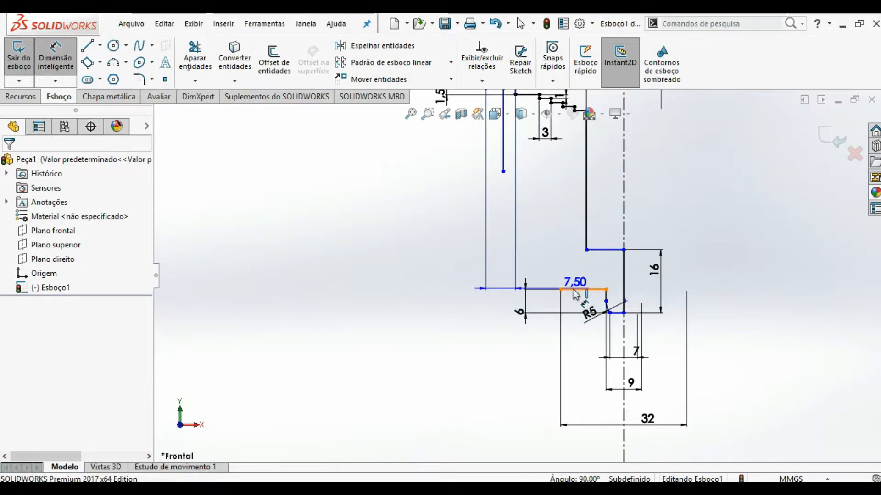
{"action": "left_click", "coordinate": [577, 290]}
{"action": "left_click", "coordinate": [362, 233]}
{"action": "type", "text": "60"}
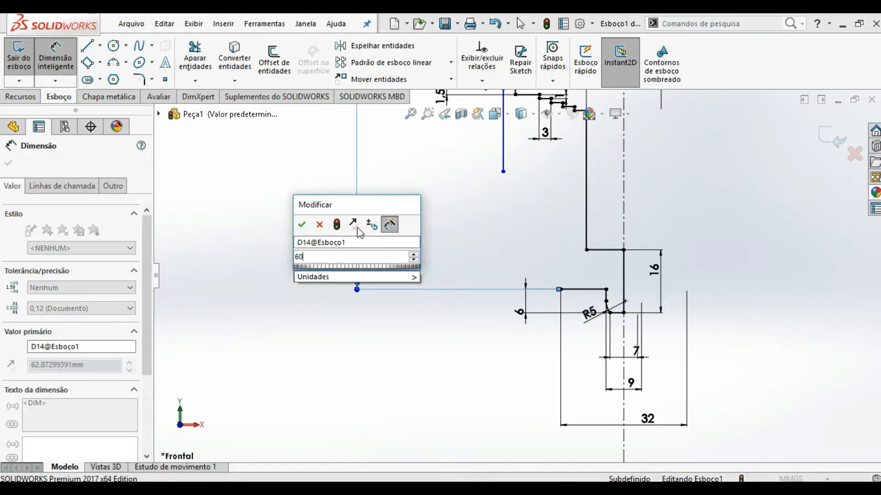
{"action": "key", "text": "Return"}
Close the outer profile down to the 32 mm diameter endpoint with a slanted line about 12 mm long, a short vertical line and a second slanted line
{"action": "scroll", "coordinate": [413, 238], "scroll_direction": "up", "scroll_amount": 3}
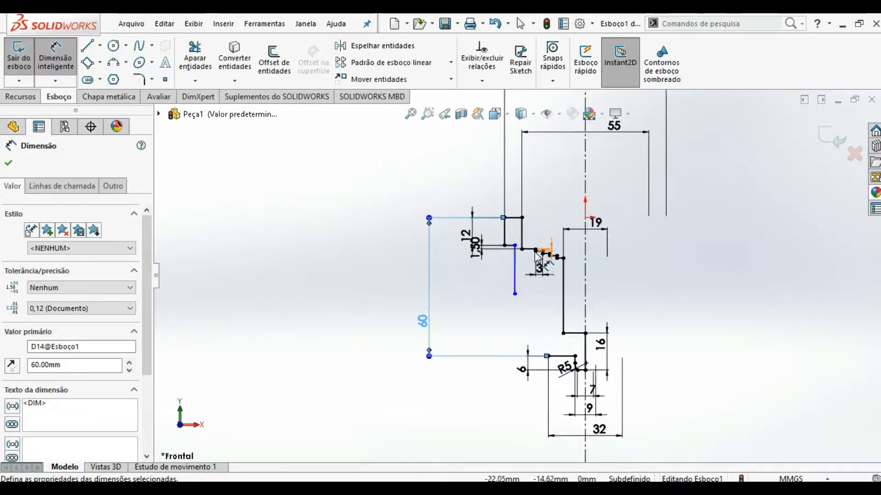
{"action": "scroll", "coordinate": [529, 269], "scroll_direction": "down", "scroll_amount": 2}
{"action": "key", "text": "Escape"}
{"action": "key", "text": "l"}
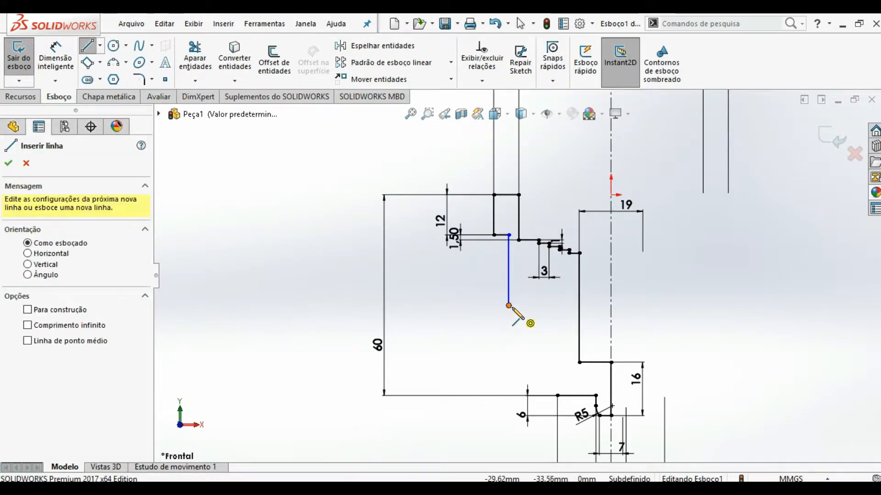
{"action": "left_click", "coordinate": [508, 305]}
{"action": "left_click", "coordinate": [529, 340]}
{"action": "left_click", "coordinate": [529, 367]}
{"action": "left_click", "coordinate": [557, 395]}
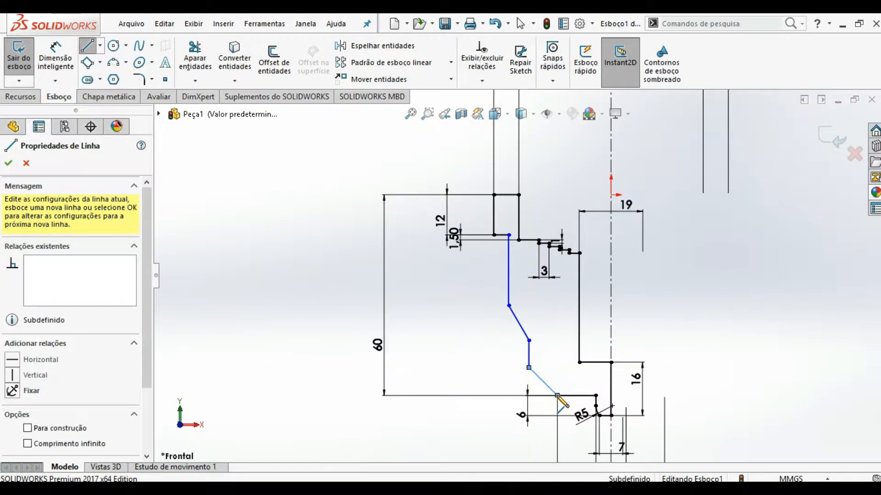
{"action": "key", "text": "Escape"}
{"action": "key", "text": "d"}
{"action": "left_click", "coordinate": [519, 322]}
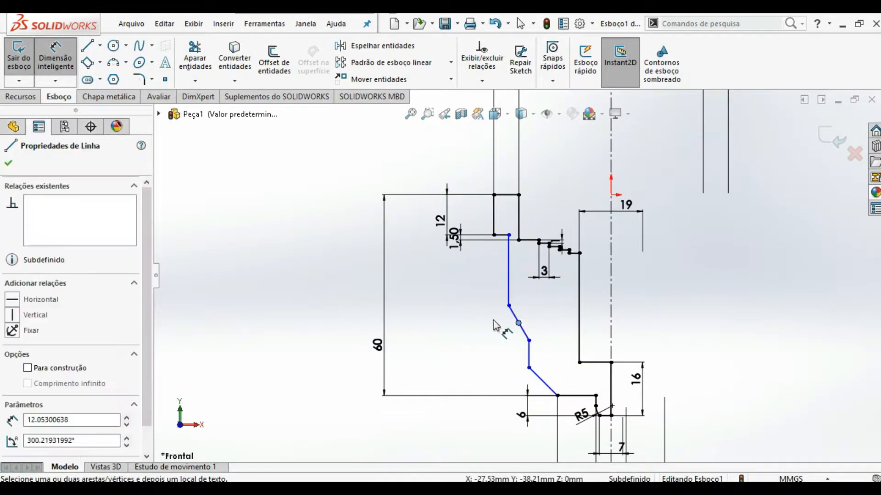
{"action": "key", "text": "Escape"}
{"action": "key", "text": "Escape"}
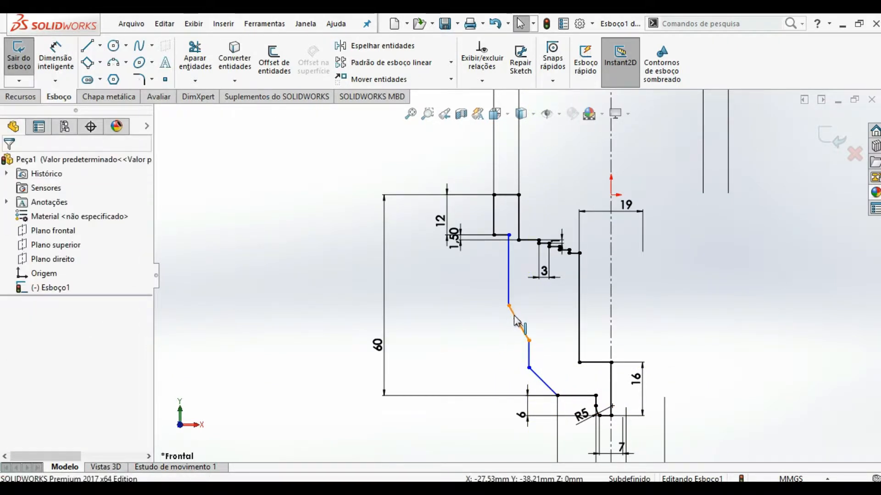
Dimension the vertical height of the upper slanted outer line to 10 mm
{"action": "left_click", "coordinate": [516, 322]}
{"action": "key", "text": "d"}
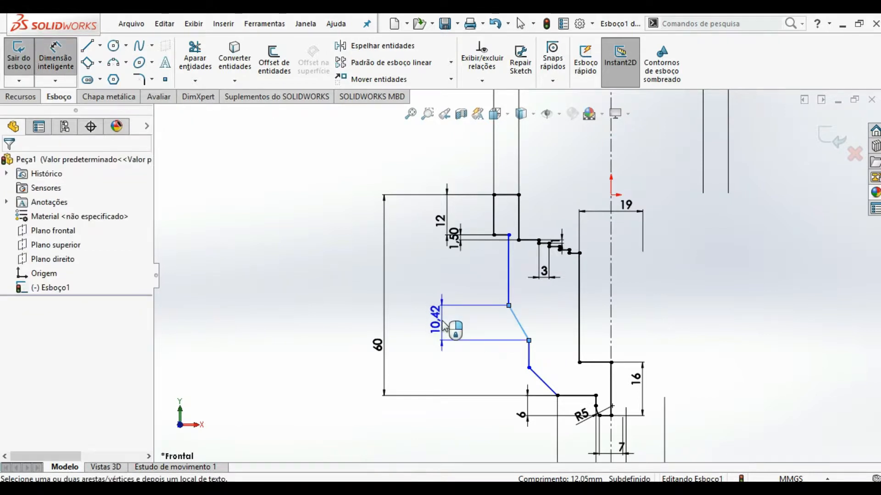
{"action": "left_click", "coordinate": [445, 325]}
{"action": "type", "text": "10"}
{"action": "key", "text": "Return"}
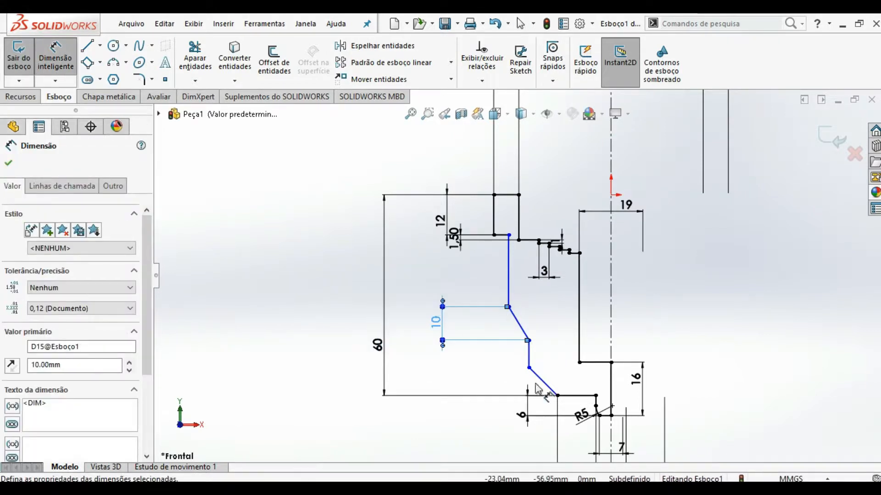
Dimension the lower slanted line's vertical height to 8 mm and the short outer vertical line's length to 8 mm
{"action": "left_click", "coordinate": [540, 385]}
{"action": "left_click", "coordinate": [444, 380]}
{"action": "key", "text": "Return"}
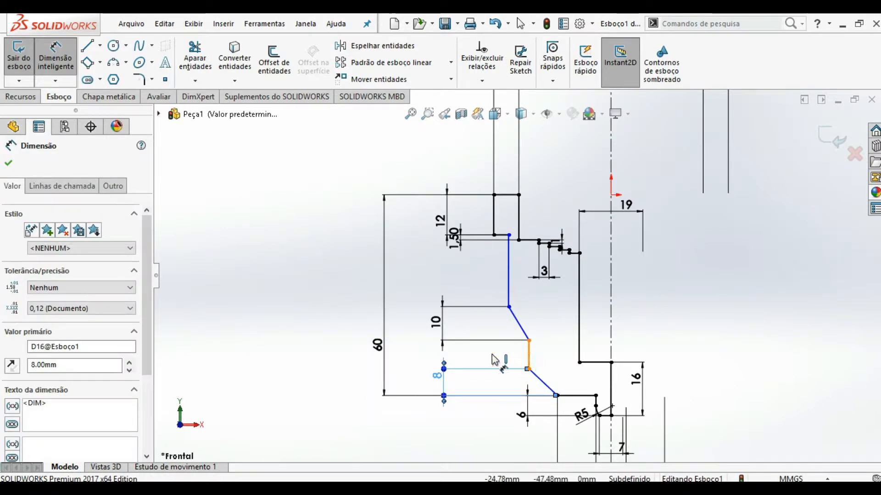
{"action": "left_click", "coordinate": [529, 354]}
{"action": "left_click", "coordinate": [482, 360]}
{"action": "type", "text": "8"}
{"action": "key", "text": "Return"}
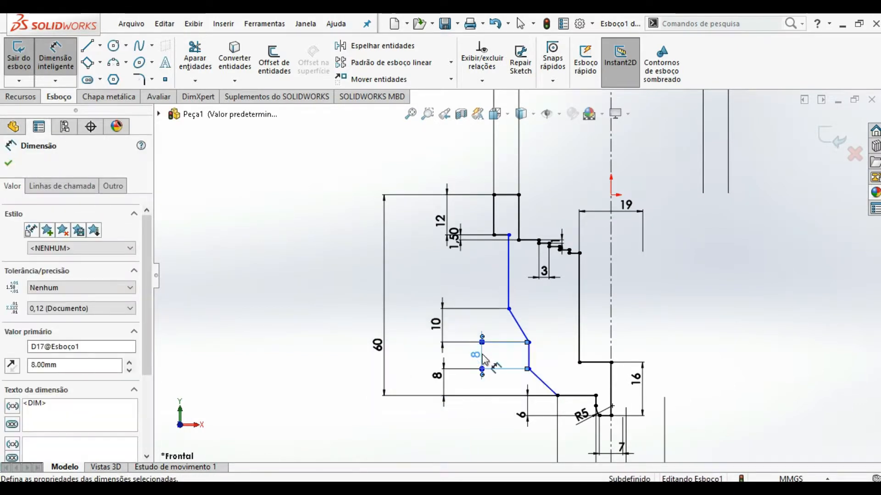
Dimension the upper outer vertical line as a 65 mm diameter about the centreline
{"action": "left_click", "coordinate": [510, 296]}
{"action": "scroll", "coordinate": [513, 299], "scroll_direction": "up", "scroll_amount": 5}
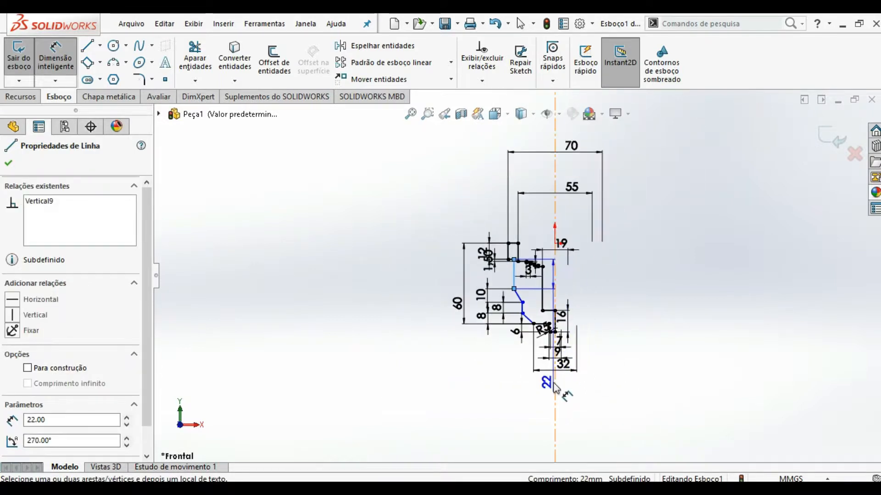
{"action": "left_click", "coordinate": [596, 404]}
{"action": "left_click", "coordinate": [577, 416]}
{"action": "type", "text": "65"}
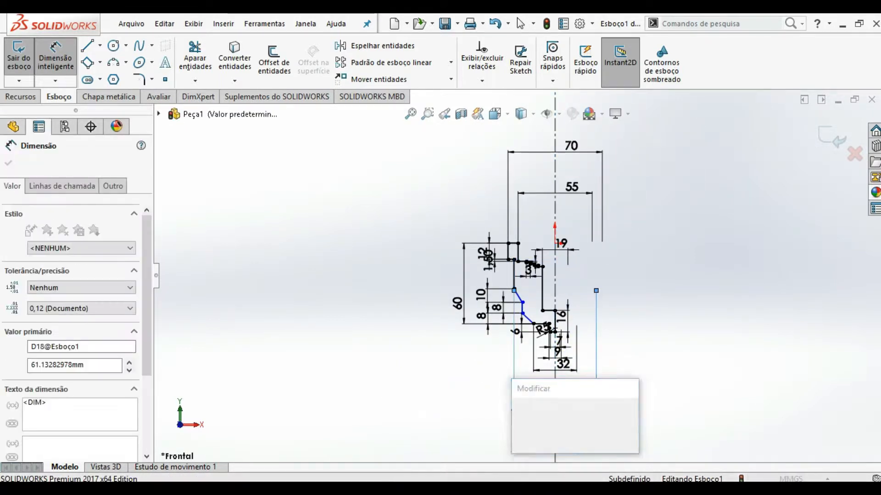
{"action": "key", "text": "Return"}
Dimension the short outer vertical line between the slanted lines as a 55 mm diameter about the centreline
{"action": "scroll", "coordinate": [558, 357], "scroll_direction": "down", "scroll_amount": 3}
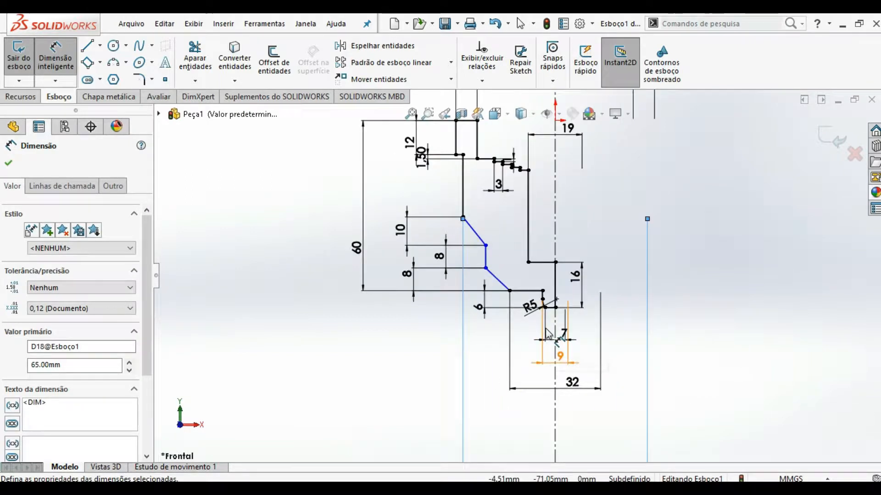
{"action": "left_click", "coordinate": [485, 264]}
{"action": "left_click", "coordinate": [555, 413]}
{"action": "left_click", "coordinate": [568, 433]}
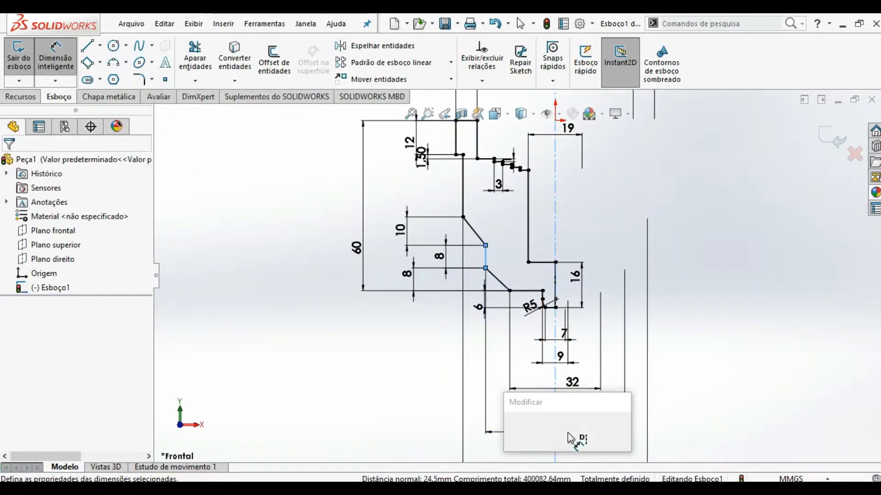
{"action": "key", "text": "Return"}
Revolve the closed profile 360° about the vertical centreline into a solid
{"action": "scroll", "coordinate": [537, 276], "scroll_direction": "up", "scroll_amount": 1}
{"action": "scroll", "coordinate": [528, 275], "scroll_direction": "down", "scroll_amount": 2}
{"action": "scroll", "coordinate": [525, 273], "scroll_direction": "up", "scroll_amount": 3}
{"action": "left_click", "coordinate": [31, 98]}
{"action": "left_click", "coordinate": [83, 58]}
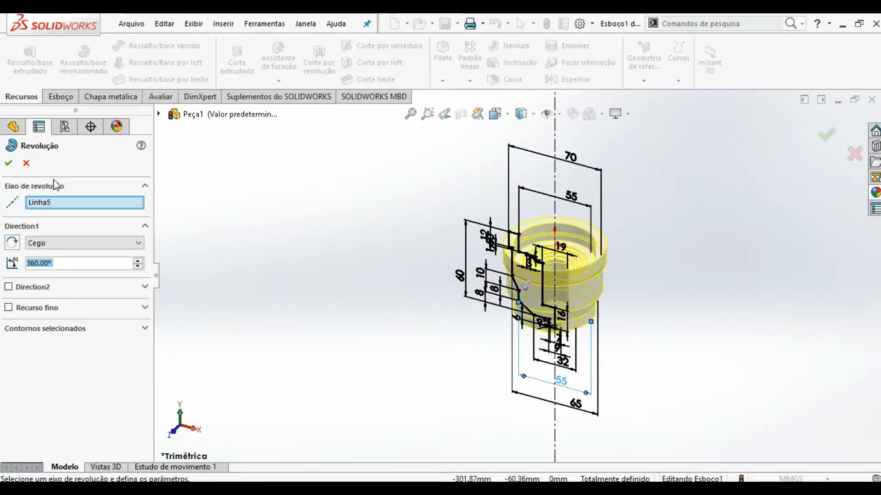
{"action": "left_click", "coordinate": [8, 164]}
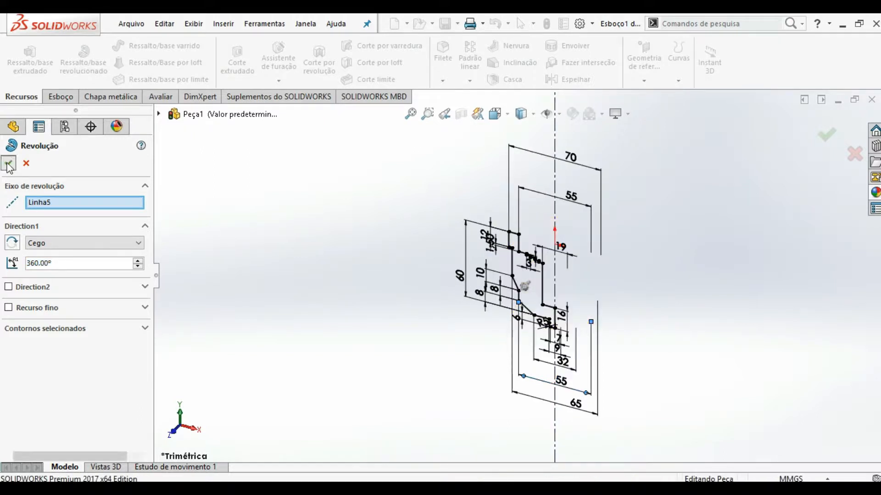
{"action": "key", "text": "ctrl+7"}
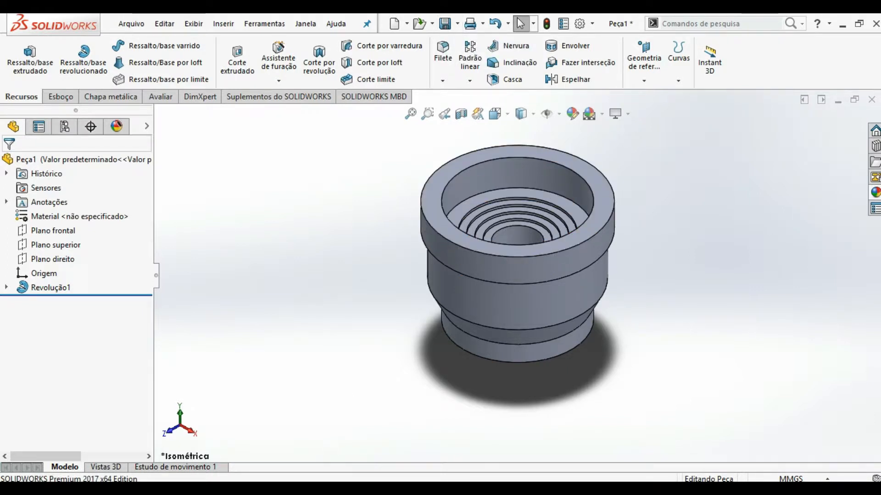
Save the part in the Área de Trabalho folder under the name envólucro
{"action": "key", "text": "super+e"}
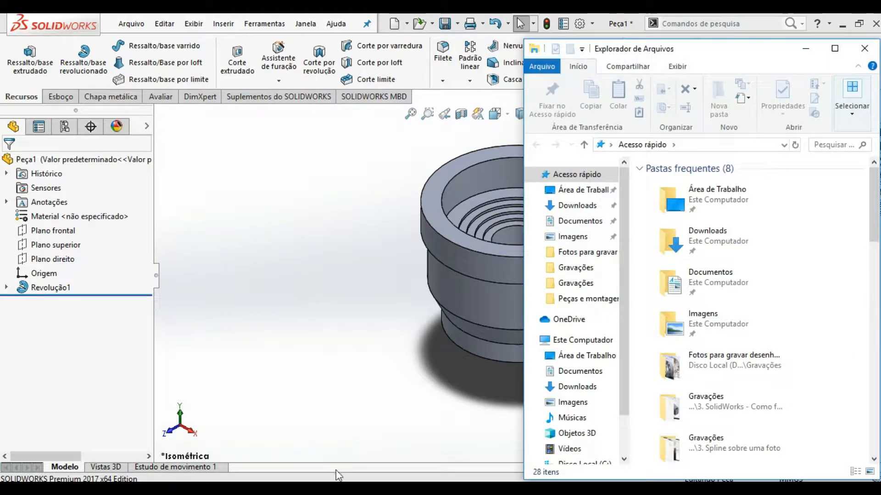
{"action": "left_click", "coordinate": [301, 338]}
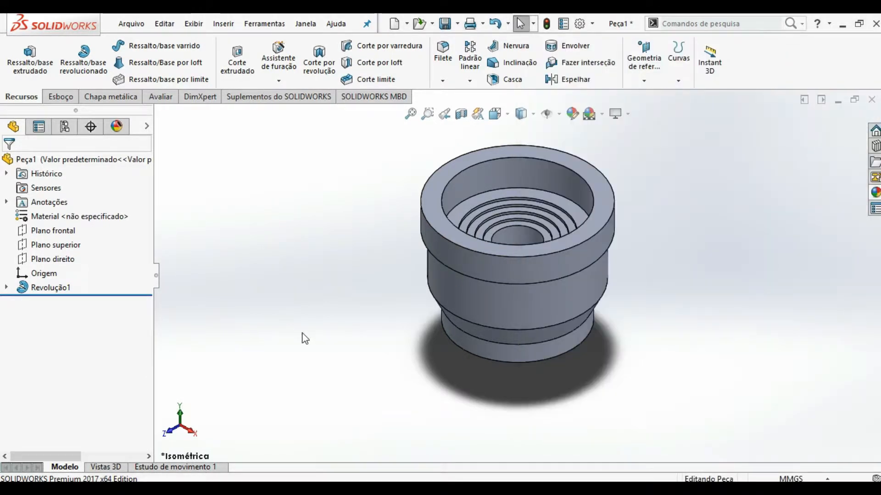
{"action": "left_click", "coordinate": [448, 25]}
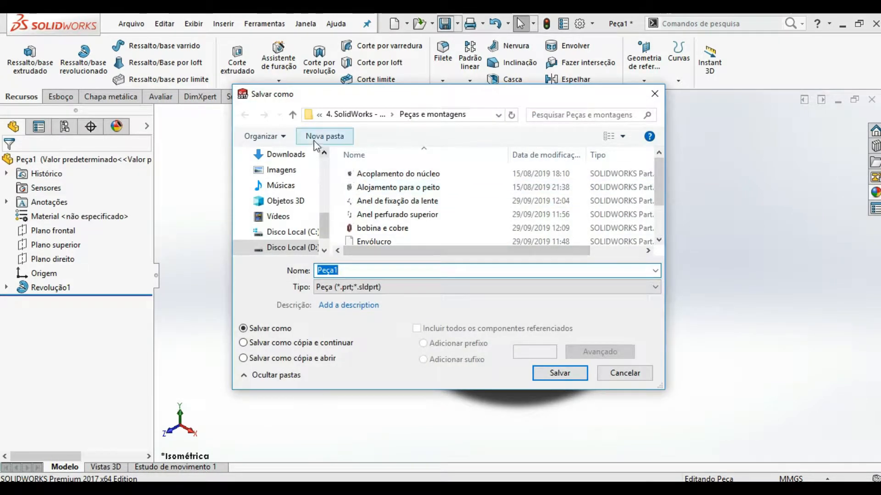
{"action": "left_click_drag", "start_coordinate": [326, 228], "coordinate": [324, 158]}
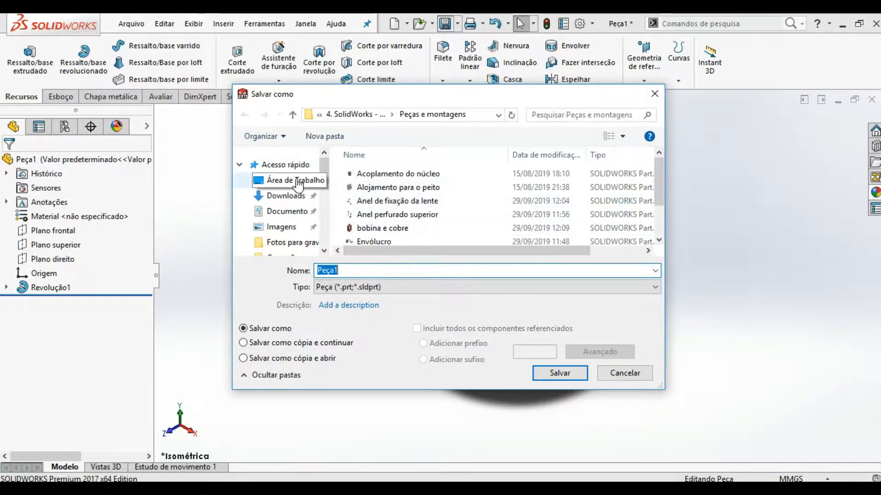
{"action": "left_click", "coordinate": [299, 184]}
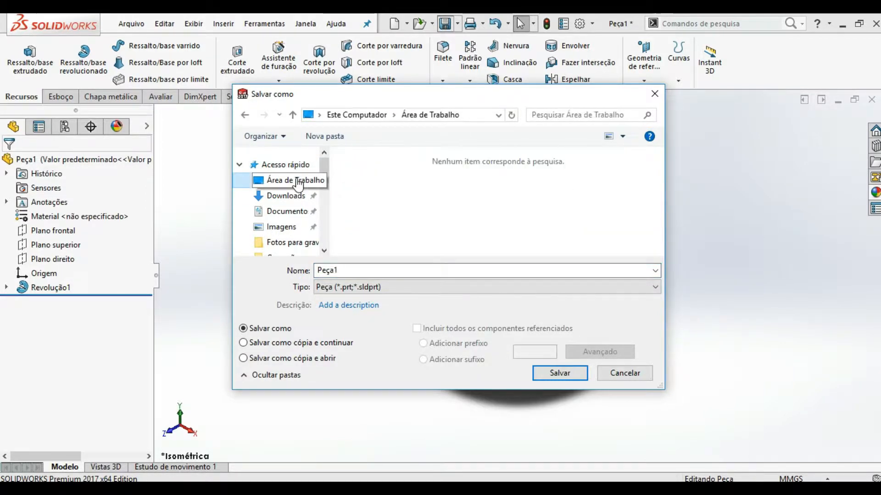
{"action": "left_click", "coordinate": [244, 115]}
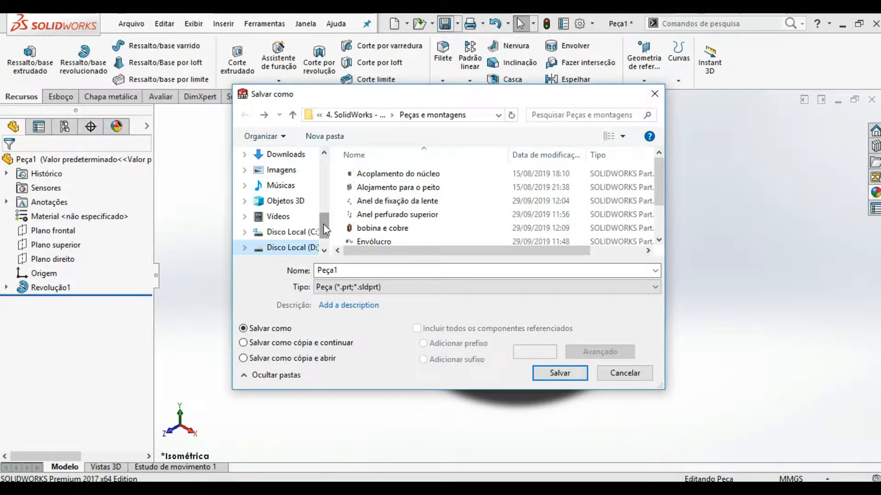
{"action": "left_click_drag", "start_coordinate": [323, 217], "coordinate": [285, 157]}
{"action": "left_click", "coordinate": [288, 181]}
{"action": "left_click", "coordinate": [351, 272]}
{"action": "type", "text": "envo"}
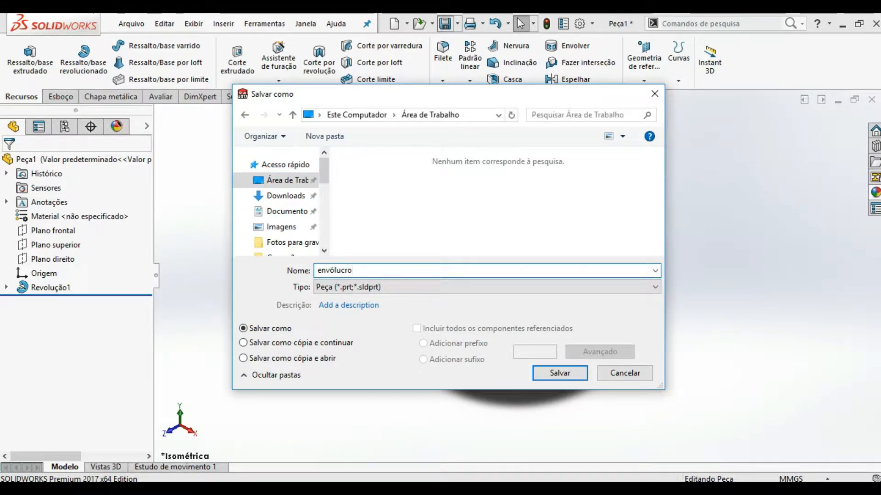
{"action": "key", "text": "Return"}
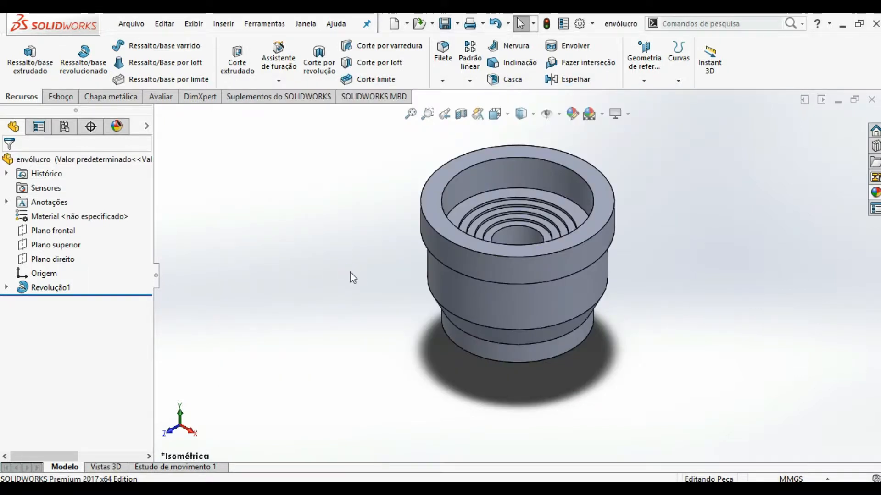
On the ring-shaped underside of the upper rim, sketch a vertical and a slanted construction line from the centre to the outer edge
{"action": "mouse_move", "coordinate": [455, 331]}
{"action": "middle_mouse_down"}
{"action": "mouse_move", "coordinate": [499, 206]}
{"action": "mouse_move", "coordinate": [495, 195]}
{"action": "middle_mouse_up"}
{"action": "scroll", "coordinate": [431, 188], "scroll_direction": "down", "scroll_amount": 4}
{"action": "left_click", "coordinate": [472, 187]}
{"action": "left_click", "coordinate": [532, 150]}
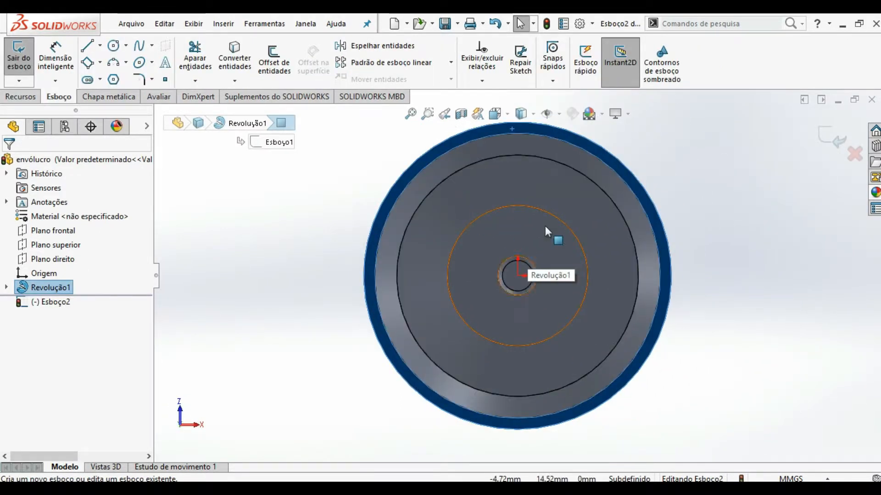
{"action": "key", "text": "l"}
{"action": "key", "text": "f"}
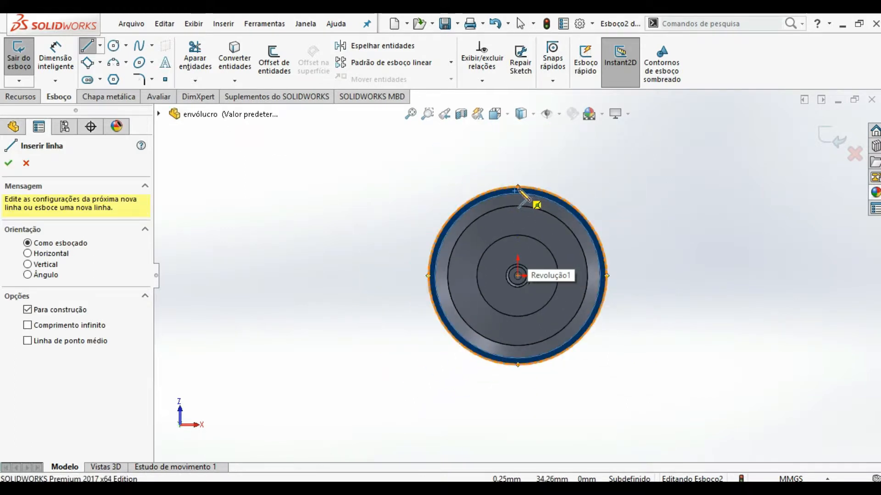
{"action": "left_click", "coordinate": [518, 188]}
{"action": "left_click", "coordinate": [517, 276]}
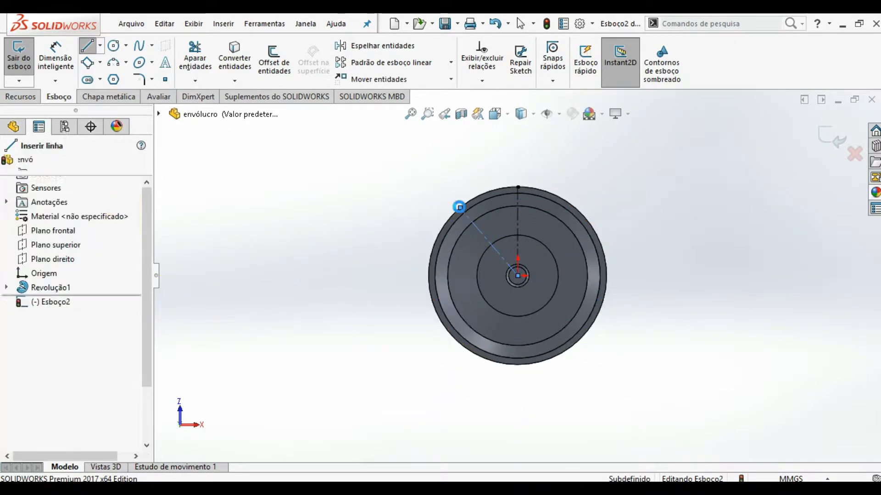
Dimension the angle between the slanted and vertical construction lines to 48.5°
{"action": "key", "text": "d"}
{"action": "scroll", "coordinate": [497, 229], "scroll_direction": "down", "scroll_amount": 2}
{"action": "left_click", "coordinate": [484, 249]}
{"action": "left_click", "coordinate": [529, 226]}
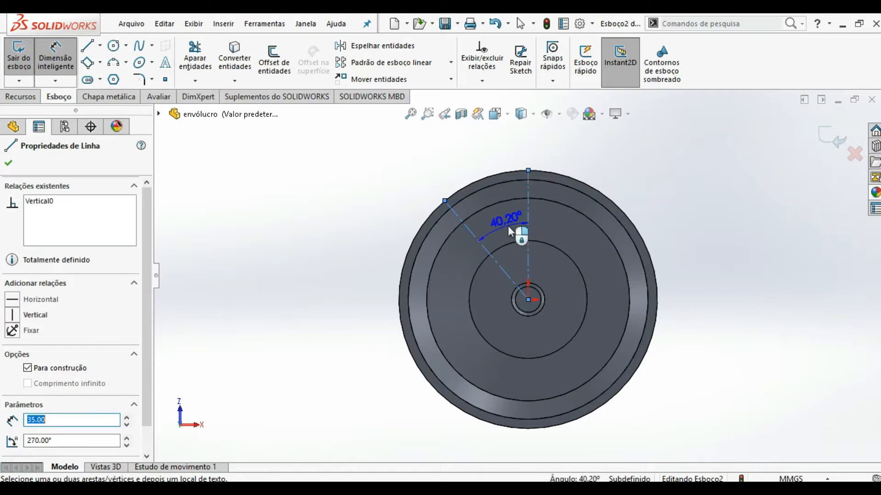
{"action": "left_click", "coordinate": [507, 225]}
{"action": "type", "text": "48.5"}
{"action": "key", "text": "Return"}
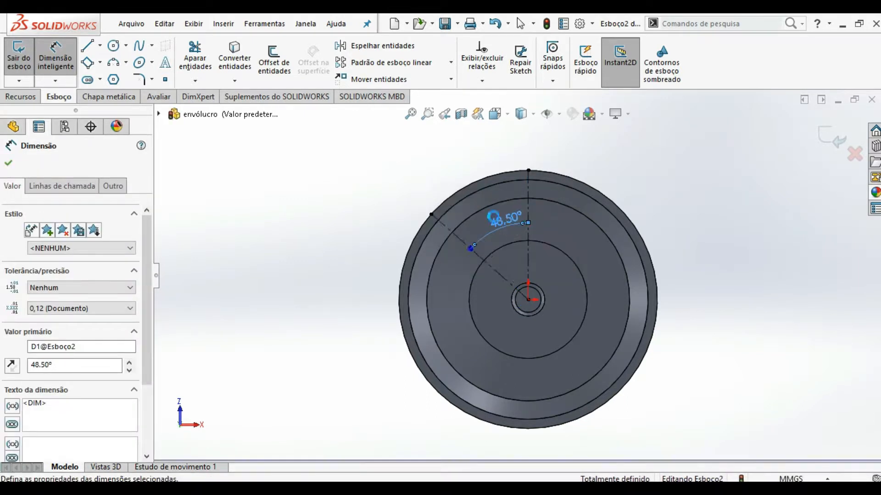
{"action": "scroll", "coordinate": [466, 192], "scroll_direction": "down", "scroll_amount": 2}
{"action": "key", "text": "Escape"}
Draw a tilted three-point rectangle of about 11 by 15 mm across the outer end of the slanted construction line
{"action": "left_click", "coordinate": [88, 62]}
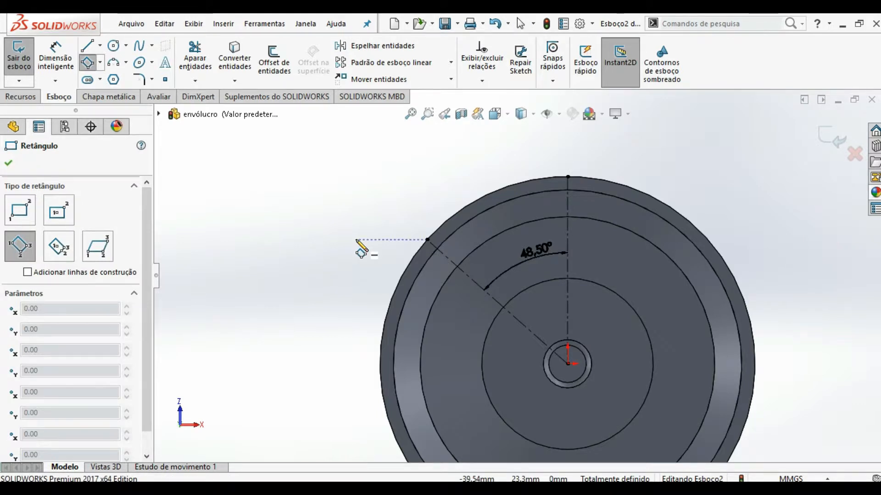
{"action": "left_click", "coordinate": [396, 248]}
{"action": "left_click", "coordinate": [436, 207]}
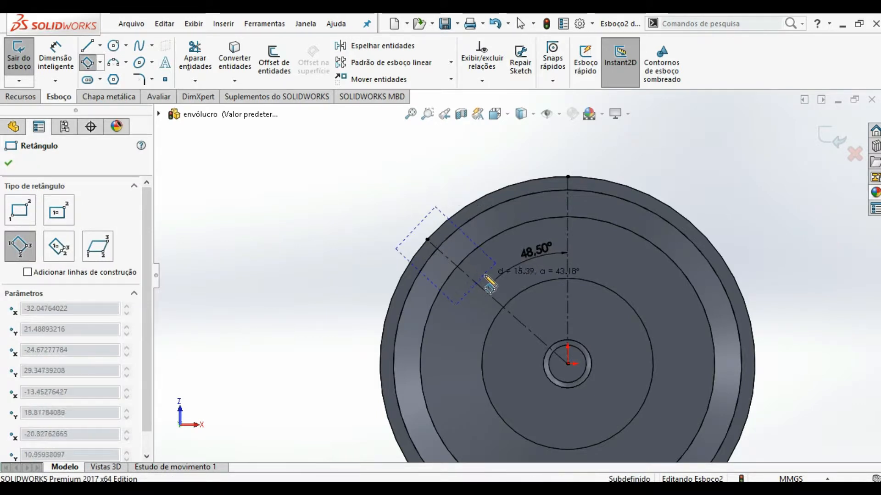
{"action": "left_click", "coordinate": [483, 275]}
{"action": "key", "text": "Escape"}
Make the rectangle's outer edge coincident with the slanted construction line's outer endpoint and its long side parallel to that line
{"action": "left_click", "coordinate": [427, 240]}
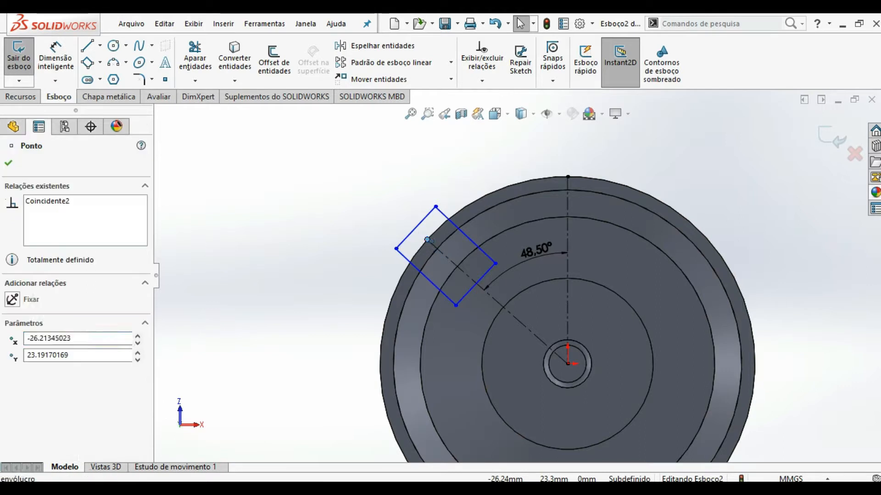
{"action": "left_click", "coordinate": [408, 238], "text": "ctrl"}
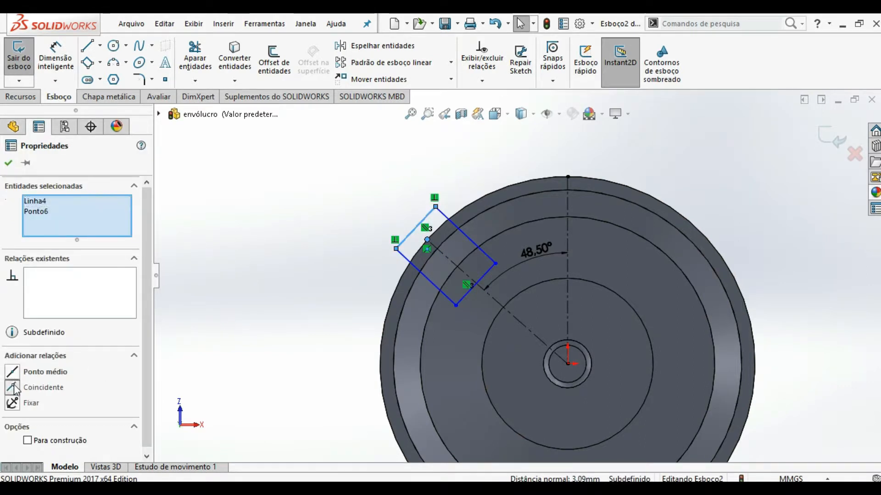
{"action": "left_click", "coordinate": [14, 388]}
{"action": "left_click", "coordinate": [462, 227]}
{"action": "left_click", "coordinate": [445, 260]}
{"action": "left_click", "coordinate": [477, 246], "text": "ctrl"}
{"action": "left_click", "coordinate": [16, 433]}
{"action": "left_click", "coordinate": [313, 251]}
Dimension the rectangle's side running along the slanted construction line to 10 mm
{"action": "right_click_drag", "start_coordinate": [313, 251], "coordinate": [316, 217]}
{"action": "left_click", "coordinate": [475, 243]}
{"action": "left_click", "coordinate": [492, 220]}
{"action": "type", "text": "10"}
{"action": "key", "text": "Return"}
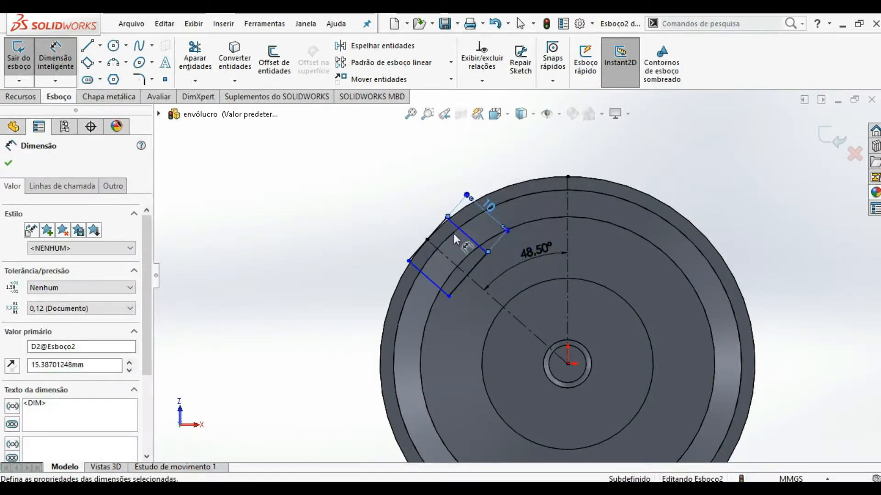
Dimension the rectangle's outer edge to 6.5 mm
{"action": "left_click", "coordinate": [428, 239]}
{"action": "left_click", "coordinate": [399, 205]}
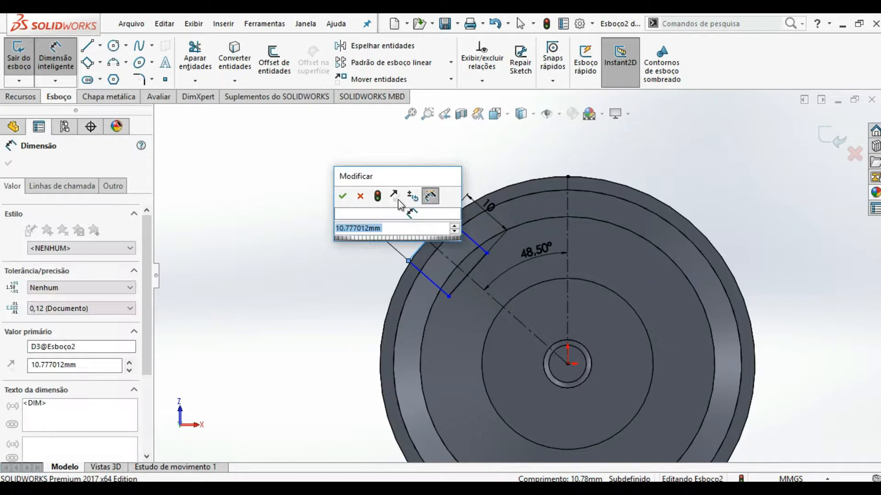
{"action": "type", "text": "6.5"}
{"action": "key", "text": "Return"}
{"action": "key", "text": "Escape"}
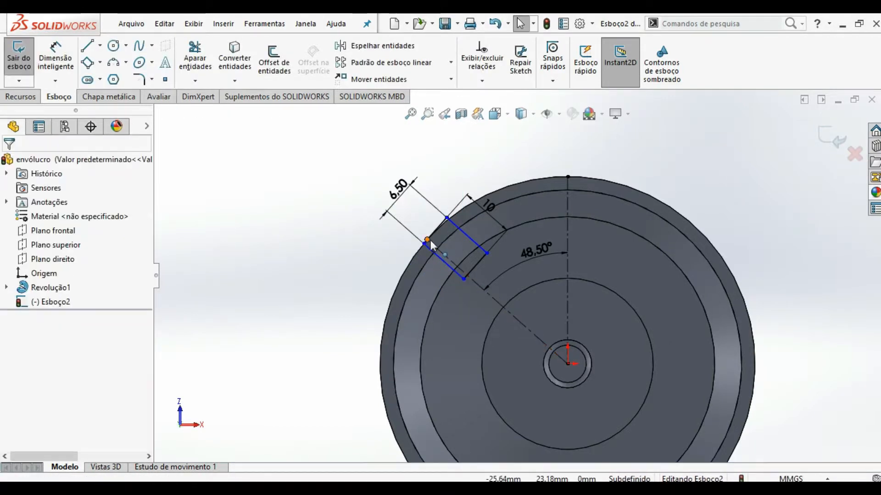
Centre the rectangle's outer edge on the slanted construction line's outer endpoint with a midpoint relation
{"action": "left_click", "coordinate": [429, 240]}
{"action": "left_click", "coordinate": [439, 228], "text": "ctrl"}
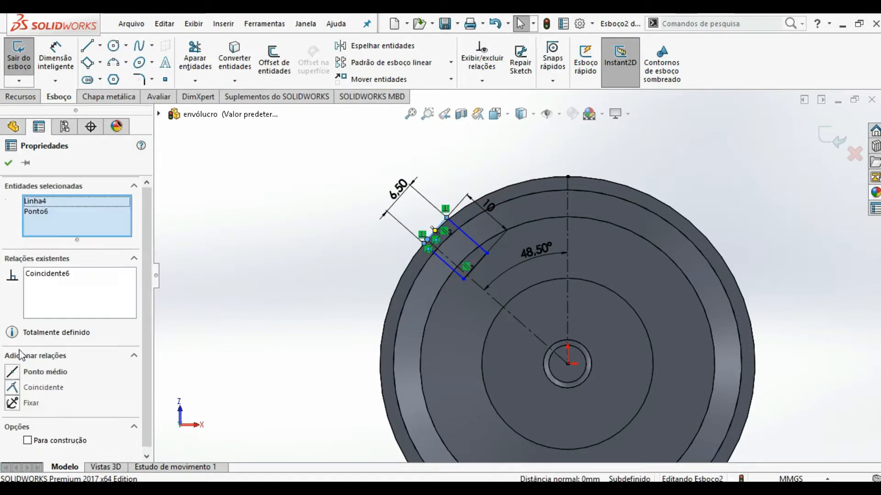
{"action": "left_click", "coordinate": [12, 374]}
{"action": "left_click", "coordinate": [192, 287]}
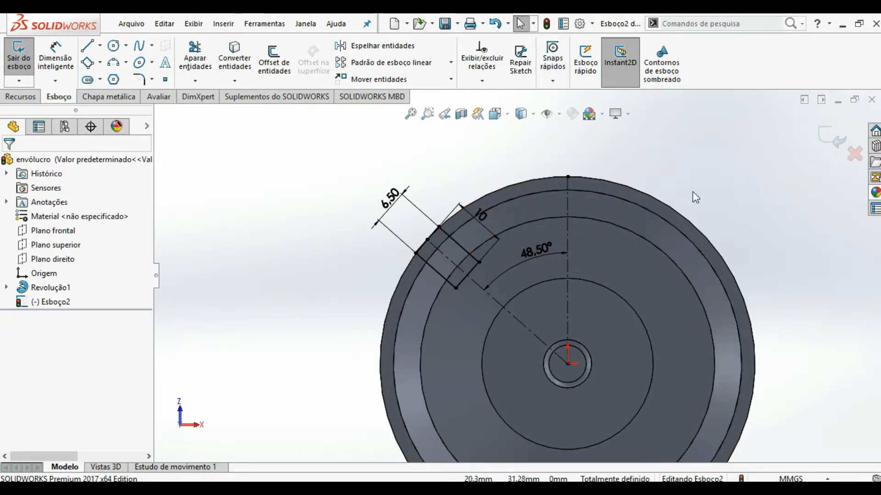
Cut-extrude the rectangular notch sketch with a blind depth of 1.5 mm in the reversed direction
{"action": "left_click", "coordinate": [20, 96]}
{"action": "left_click", "coordinate": [237, 60]}
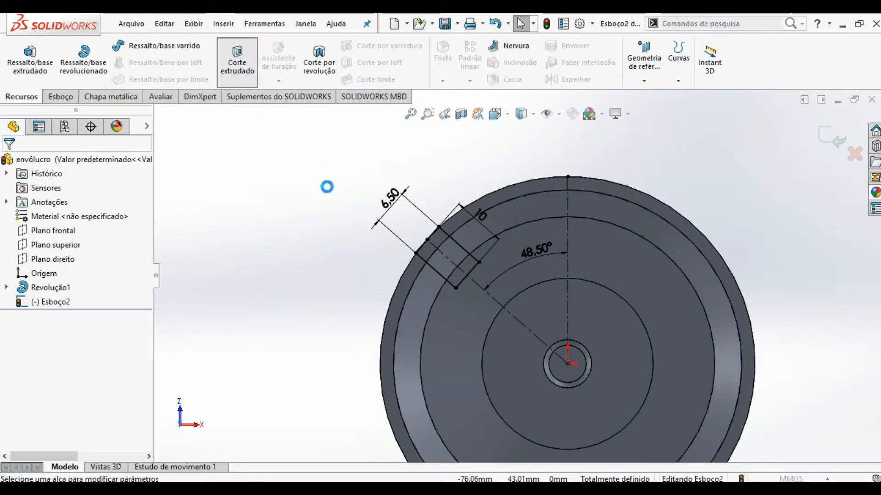
{"action": "middle_click_drag", "start_coordinate": [465, 195], "coordinate": [480, 311]}
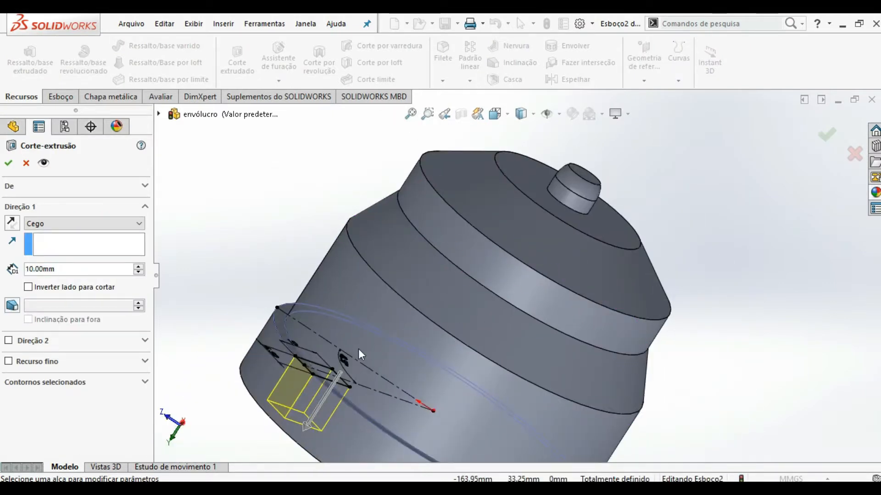
{"action": "scroll", "coordinate": [359, 350], "scroll_direction": "up", "scroll_amount": 3}
{"action": "left_click", "coordinate": [13, 224]}
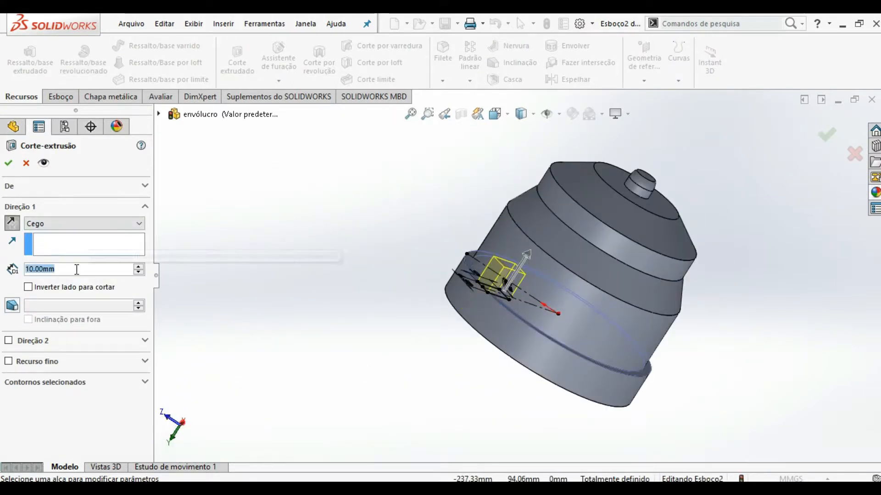
{"action": "type", "text": "1,5"}
{"action": "key", "text": "Return"}
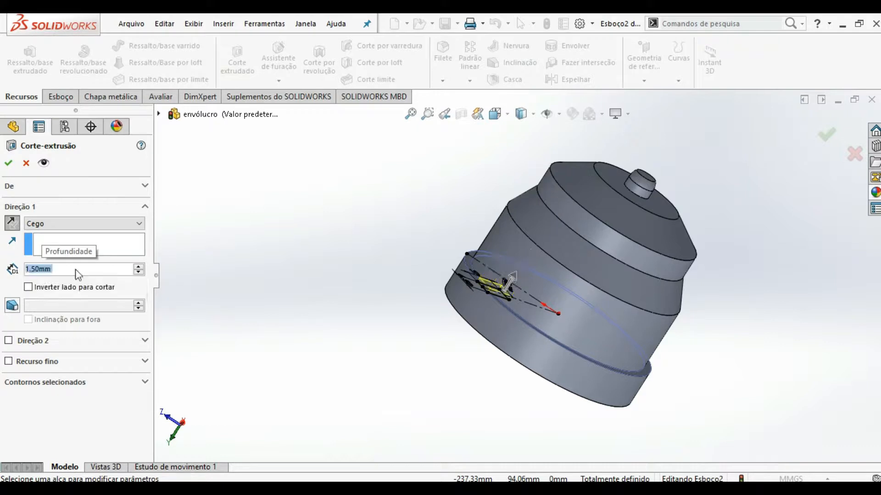
{"action": "left_click", "coordinate": [8, 163]}
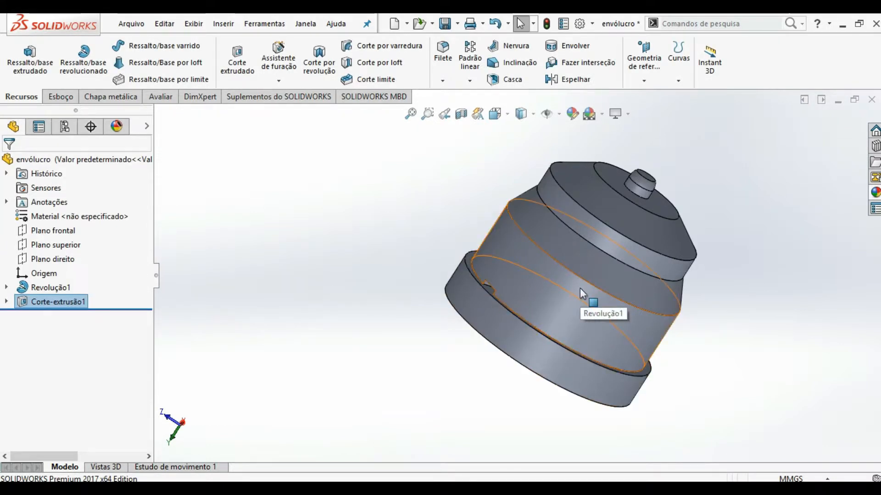
Circular-pattern the notch cut around the rim's circular edge with 10 equally spaced instances over 360°
{"action": "left_click", "coordinate": [470, 81]}
{"action": "left_click", "coordinate": [481, 111]}
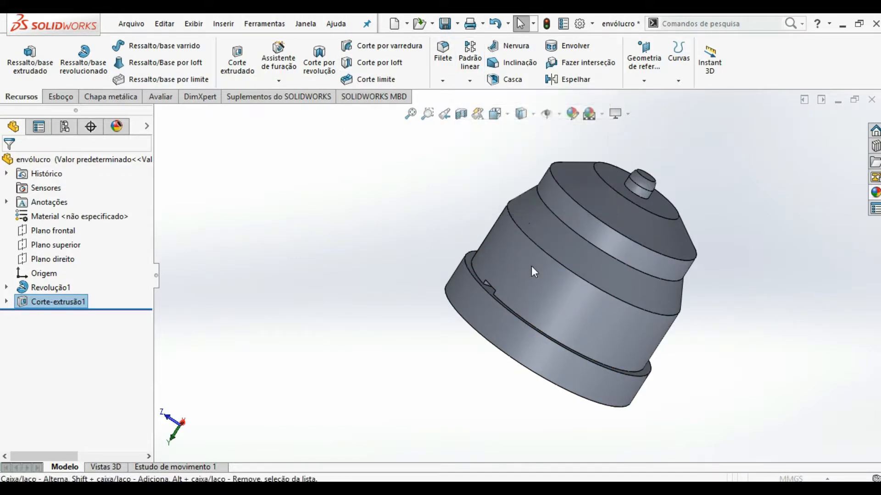
{"action": "left_click", "coordinate": [522, 326]}
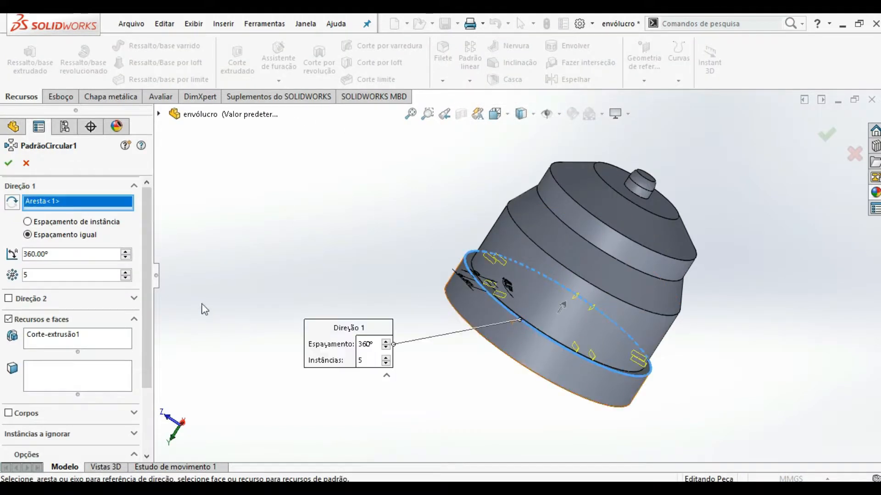
{"action": "left_click", "coordinate": [105, 277]}
{"action": "type", "text": "10"}
{"action": "key", "text": "Return"}
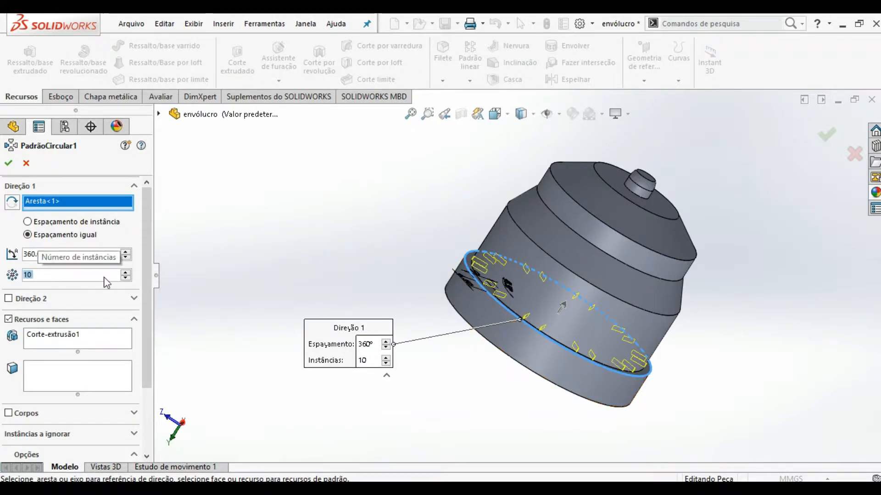
{"action": "left_click", "coordinate": [8, 165]}
Chamfer the four concentric circular step edges inside the cavity with 0.7 mm at 45°
{"action": "middle_click_drag", "start_coordinate": [528, 334], "coordinate": [534, 170]}
{"action": "key", "text": "ctrl+7"}
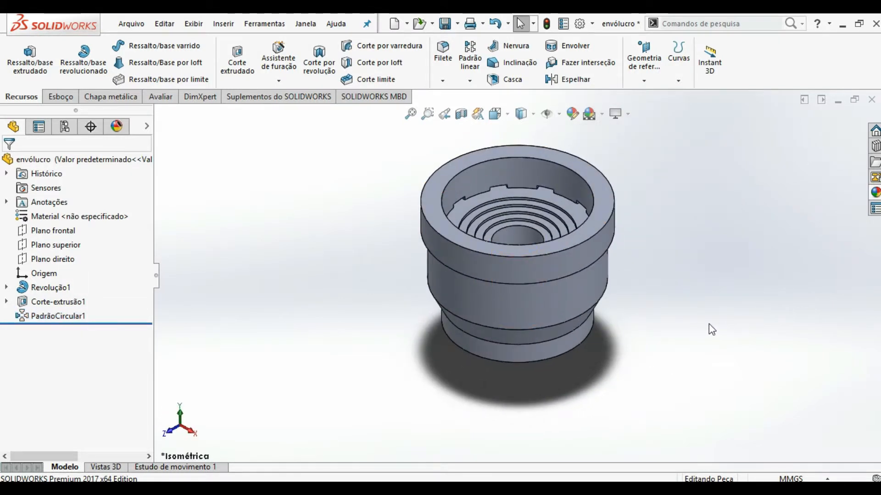
{"action": "scroll", "coordinate": [512, 211], "scroll_direction": "down", "scroll_amount": 5}
{"action": "left_click", "coordinate": [442, 81]}
{"action": "left_click", "coordinate": [451, 110]}
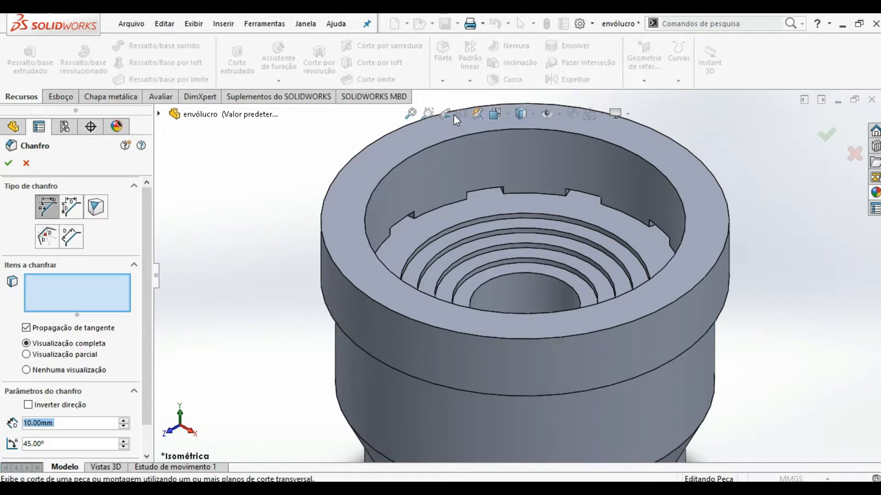
{"action": "left_click", "coordinate": [505, 212]}
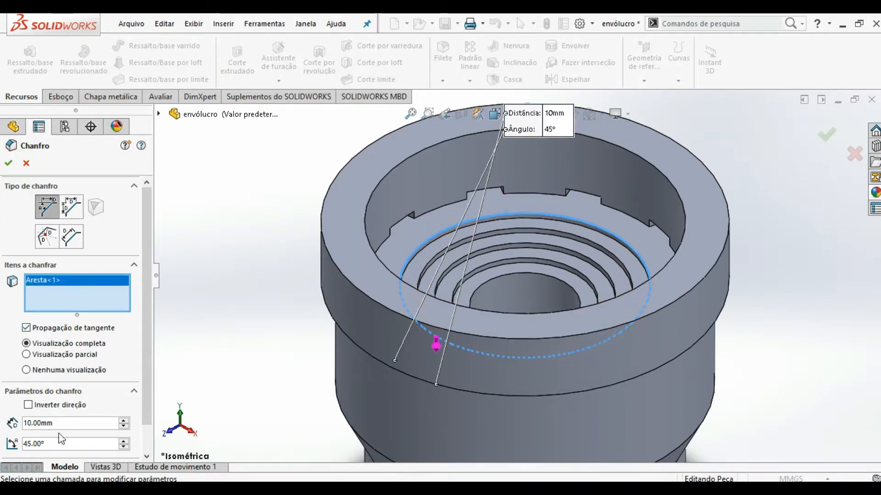
{"action": "type", "text": "0,7"}
{"action": "key", "text": "Return"}
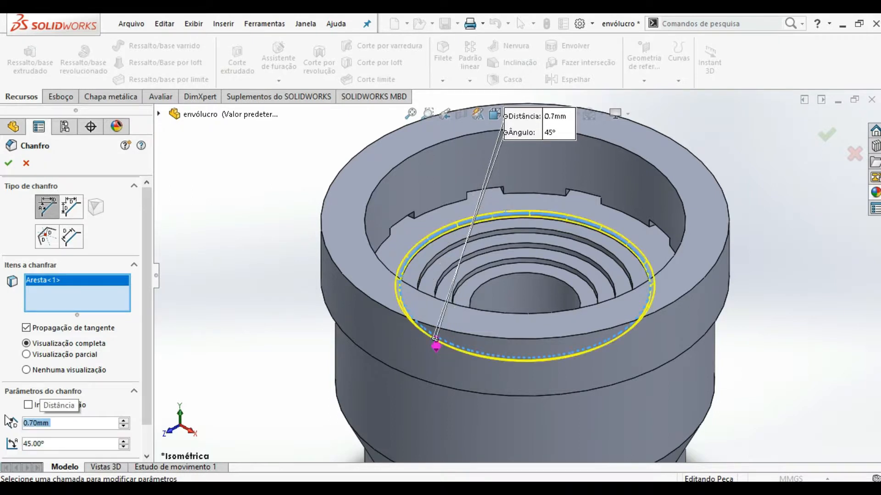
{"action": "left_click", "coordinate": [546, 228]}
{"action": "left_click", "coordinate": [543, 244]}
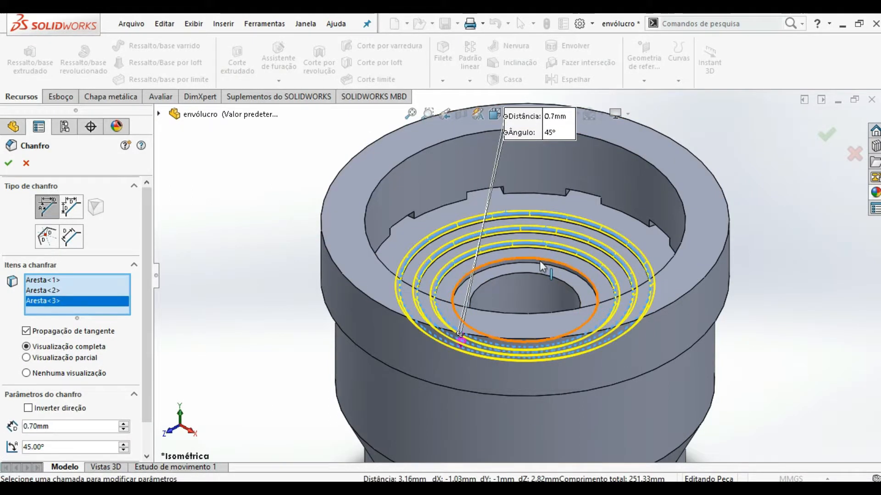
{"action": "left_click", "coordinate": [539, 259]}
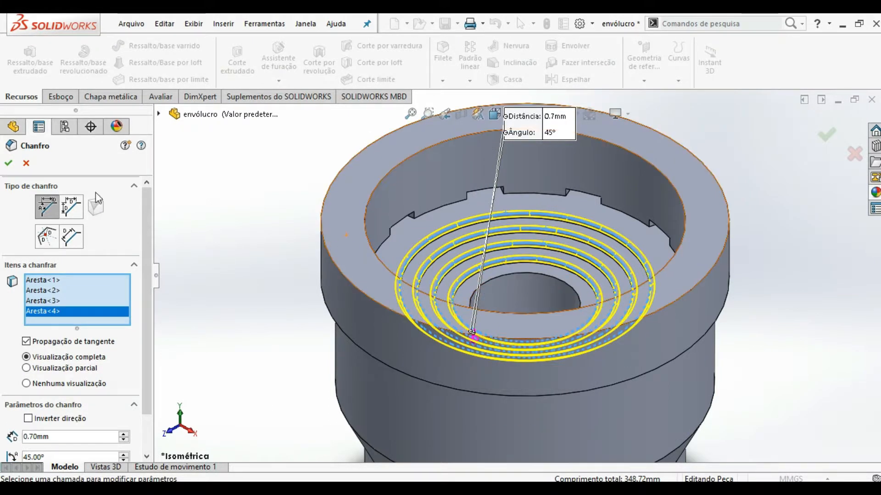
{"action": "key", "text": "Return"}
Start a sketch on the flat ring-shaped face surrounding the small central hole on the part's underside
{"action": "key", "text": "f"}
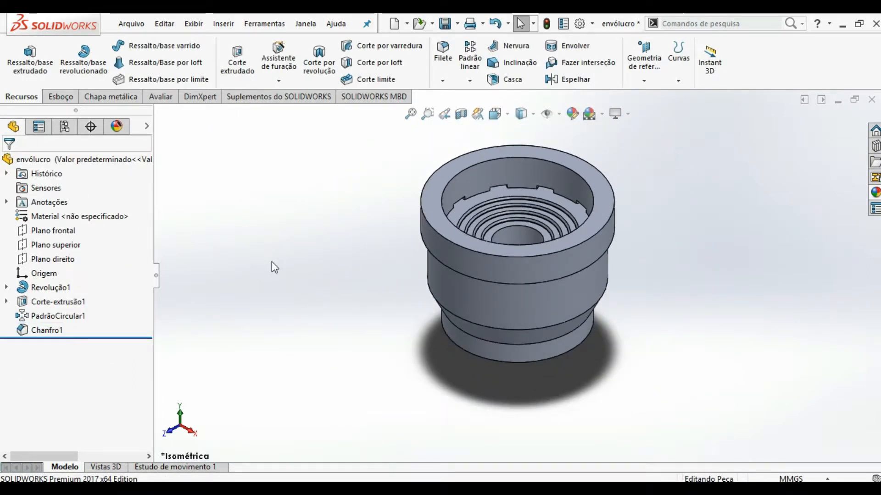
{"action": "scroll", "coordinate": [513, 285], "scroll_direction": "up", "scroll_amount": 3}
{"action": "middle_click_drag", "start_coordinate": [512, 285], "coordinate": [526, 210]}
{"action": "scroll", "coordinate": [519, 287], "scroll_direction": "down", "scroll_amount": 5}
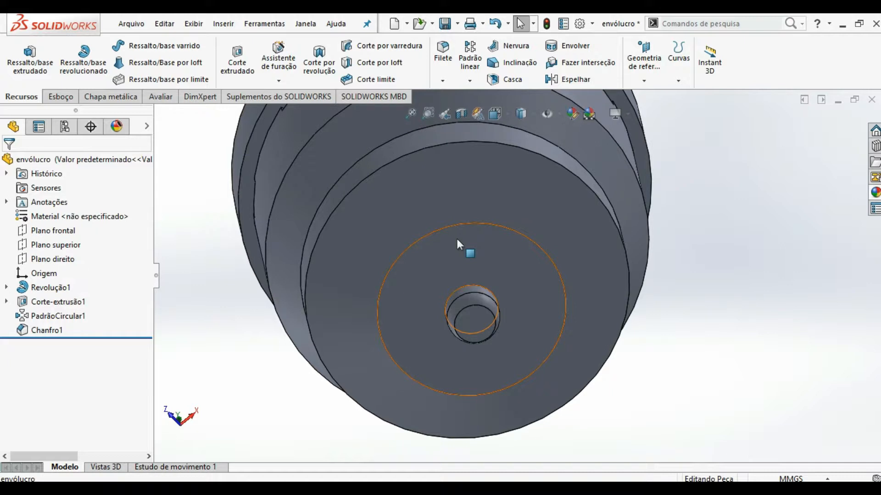
{"action": "left_click", "coordinate": [432, 256]}
{"action": "left_click", "coordinate": [486, 226]}
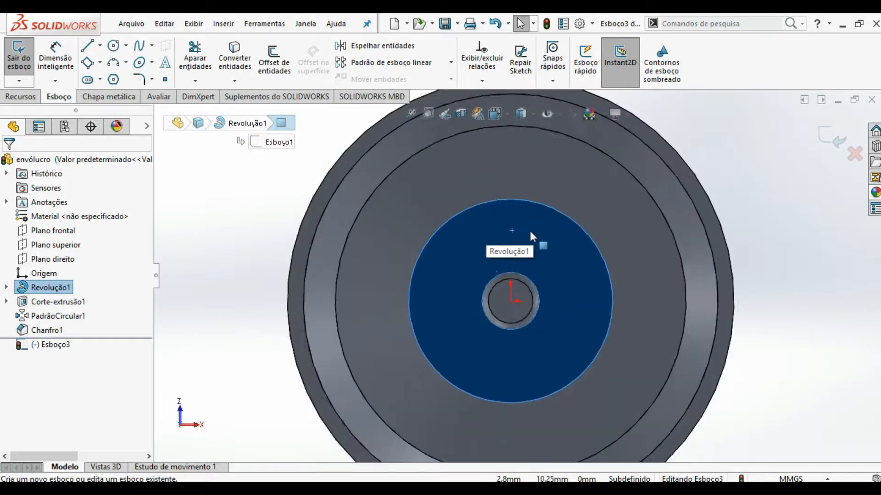
{"action": "scroll", "coordinate": [531, 233], "scroll_direction": "down", "scroll_amount": 1}
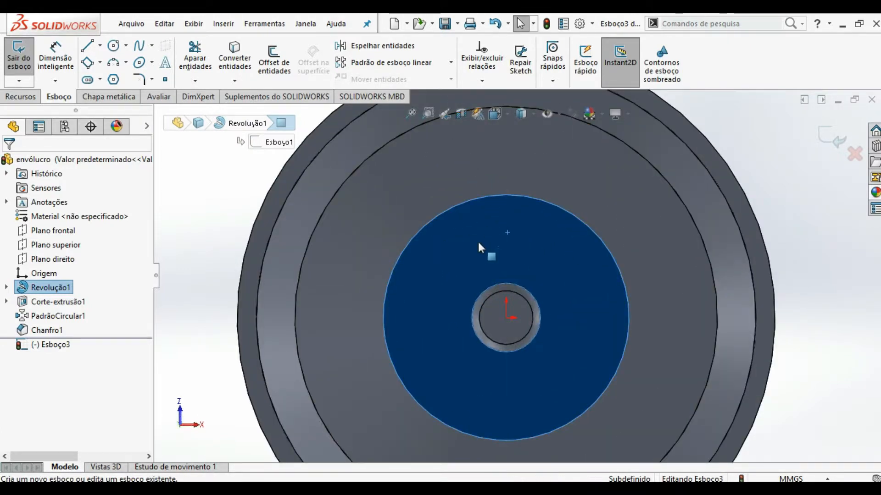
{"action": "left_click", "coordinate": [113, 46]}
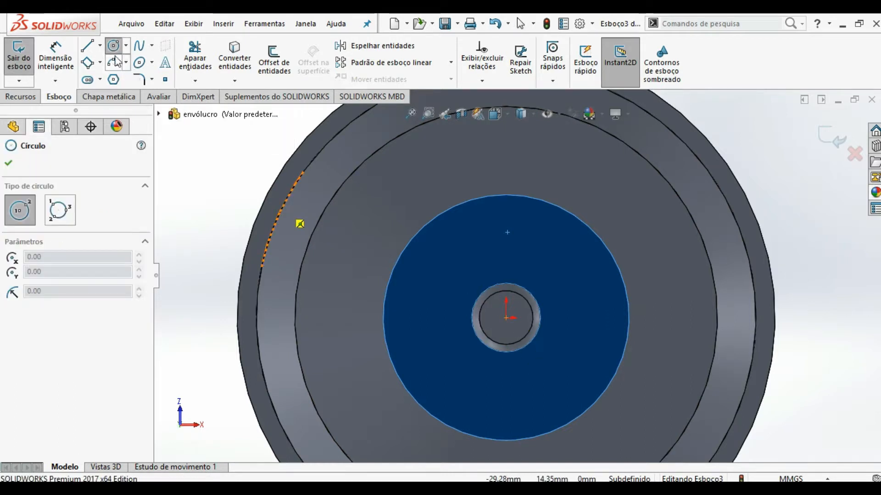
{"action": "left_click", "coordinate": [125, 46]}
{"action": "left_click", "coordinate": [184, 149]}
{"action": "key", "text": "Escape"}
Sketch two concentric centre-point arcs about the origin, radii about 7.7 mm and 14.35 mm, spanning from vertically above it towards the left
{"action": "left_click", "coordinate": [126, 62]}
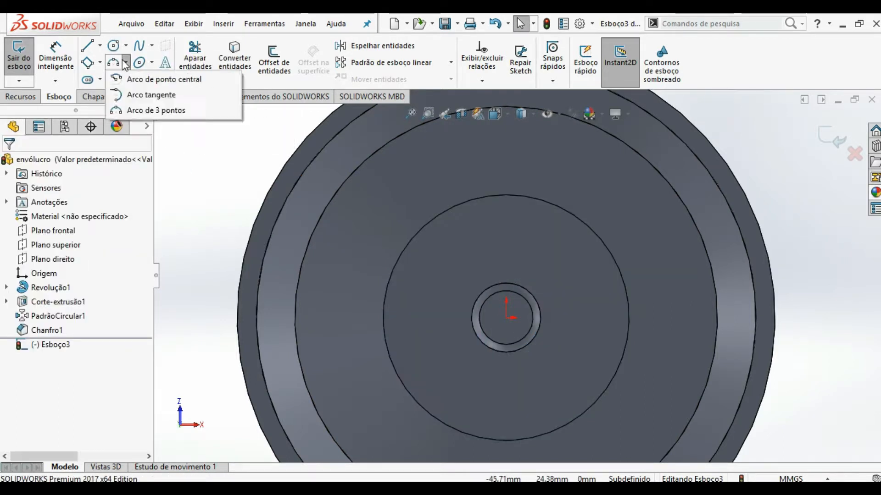
{"action": "left_click", "coordinate": [151, 79]}
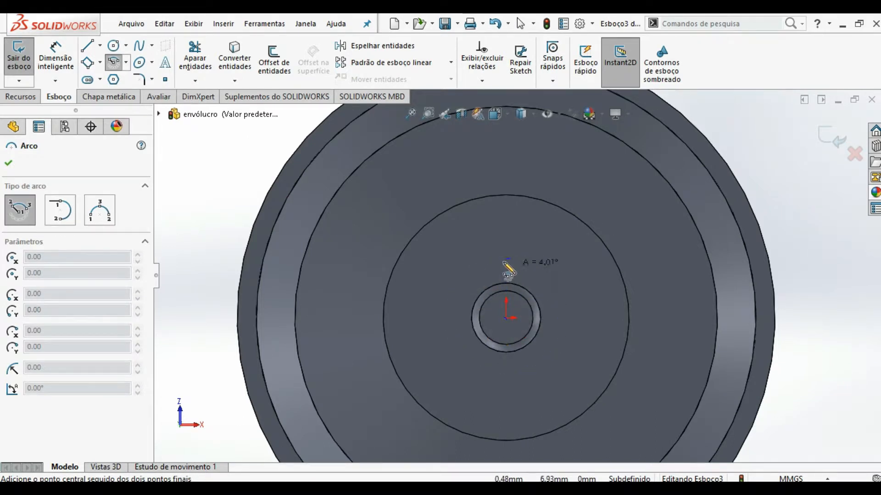
{"action": "left_click", "coordinate": [448, 304]}
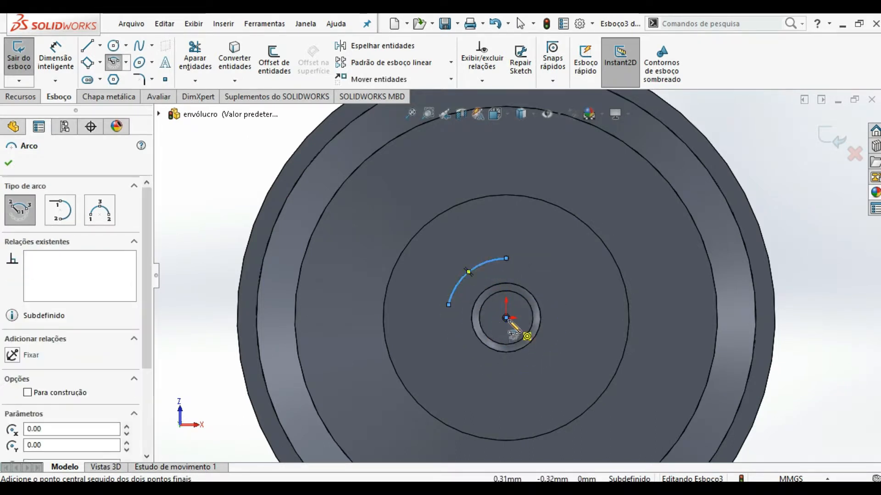
{"action": "left_click", "coordinate": [506, 318]}
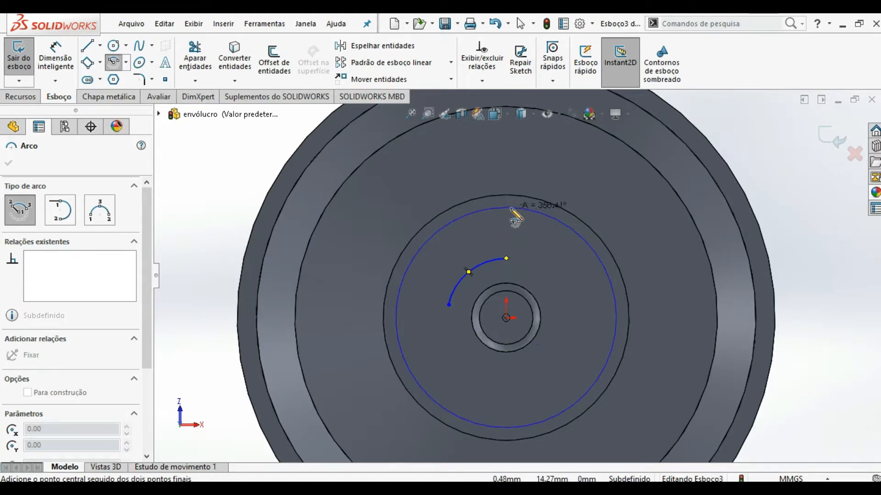
{"action": "left_click", "coordinate": [420, 294]}
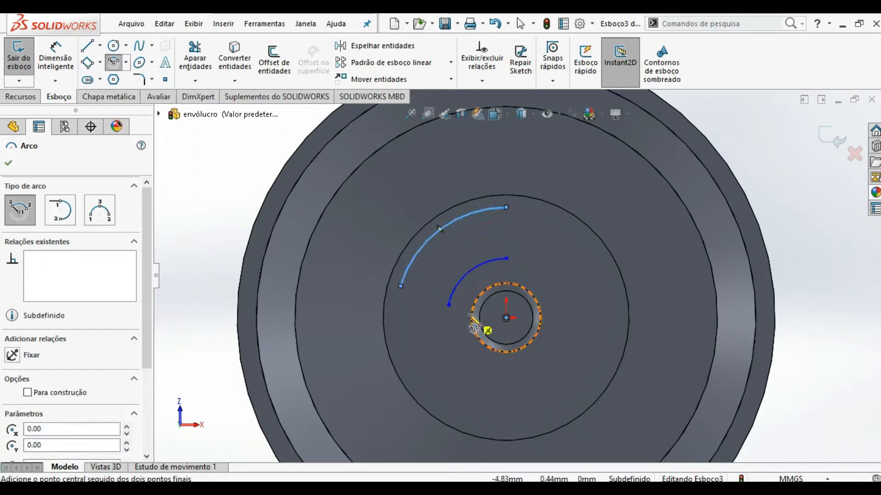
{"action": "key", "text": "Escape"}
Close the slot profile with a vertical line and a slanted line joining the two arcs' endpoints
{"action": "key", "text": "l"}
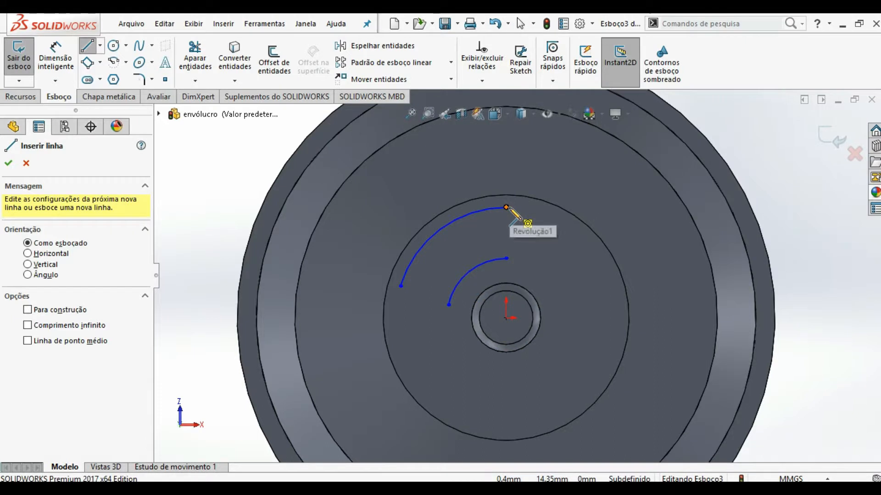
{"action": "left_click", "coordinate": [507, 207]}
{"action": "left_click", "coordinate": [507, 259]}
{"action": "key", "text": "Escape"}
{"action": "key", "text": "l"}
{"action": "left_click_drag", "start_coordinate": [449, 304], "coordinate": [401, 287]}
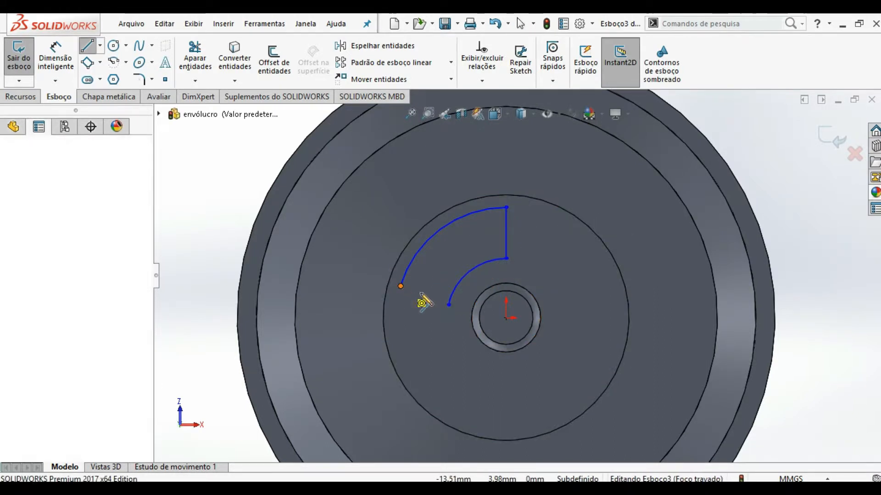
{"action": "key", "text": "Escape"}
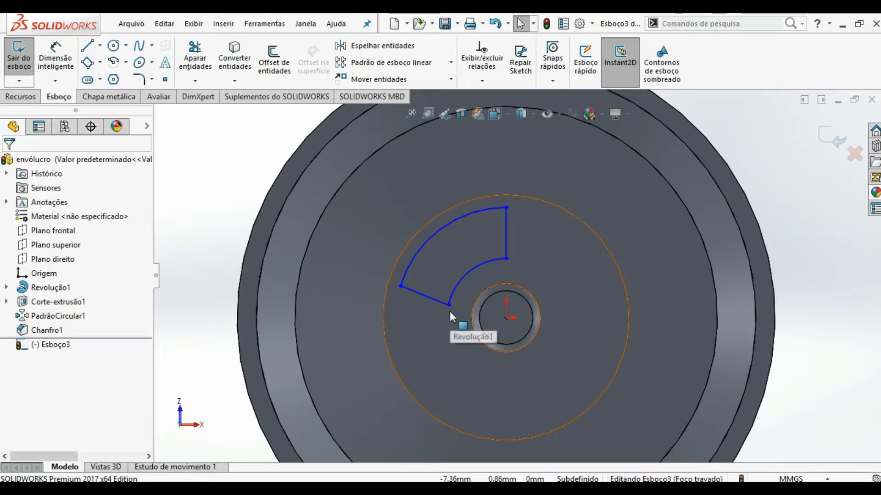
Draw a construction line from the outer arc's lower endpoint to the origin and align the slanted end line with it
{"action": "key", "text": "l"}
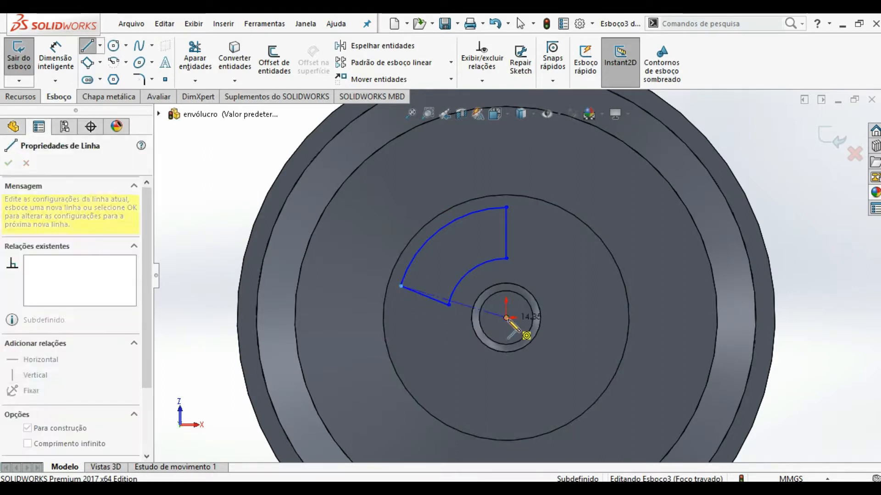
{"action": "key", "text": "Escape"}
{"action": "left_click", "coordinate": [440, 300]}
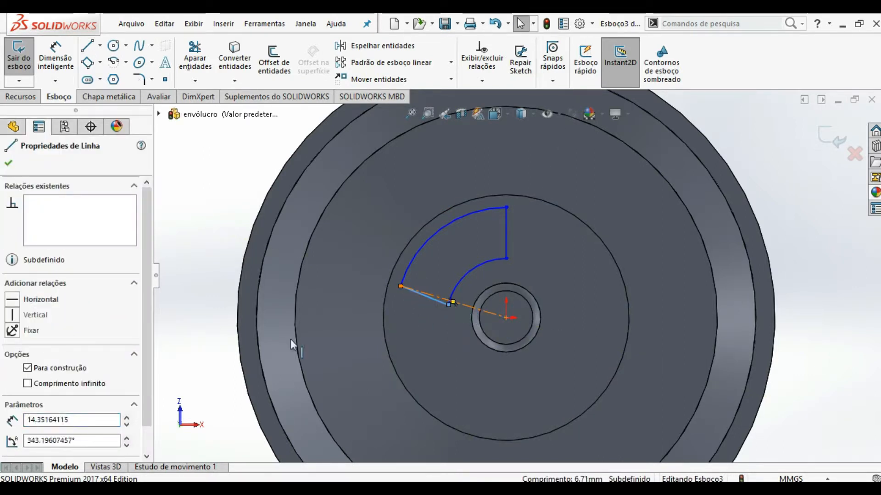
{"action": "left_click", "coordinate": [36, 403]}
Dimension the inner arc's radius to 11 mm
{"action": "key", "text": "d"}
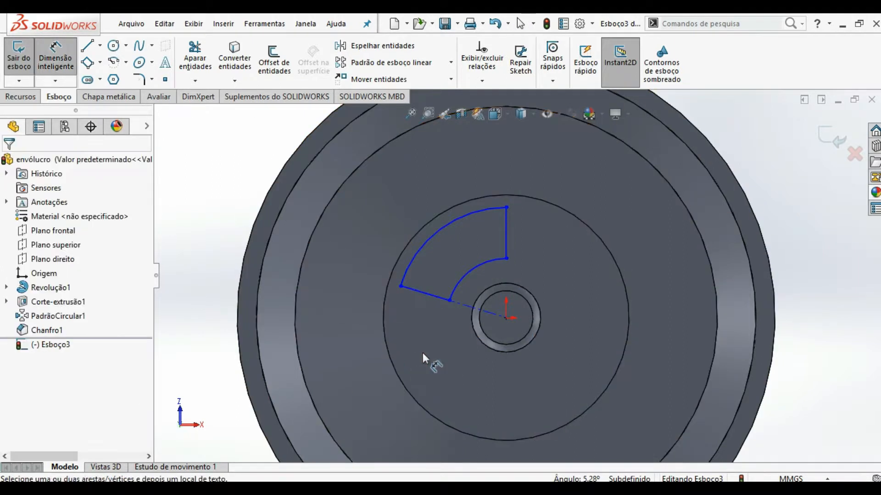
{"action": "left_click", "coordinate": [465, 282]}
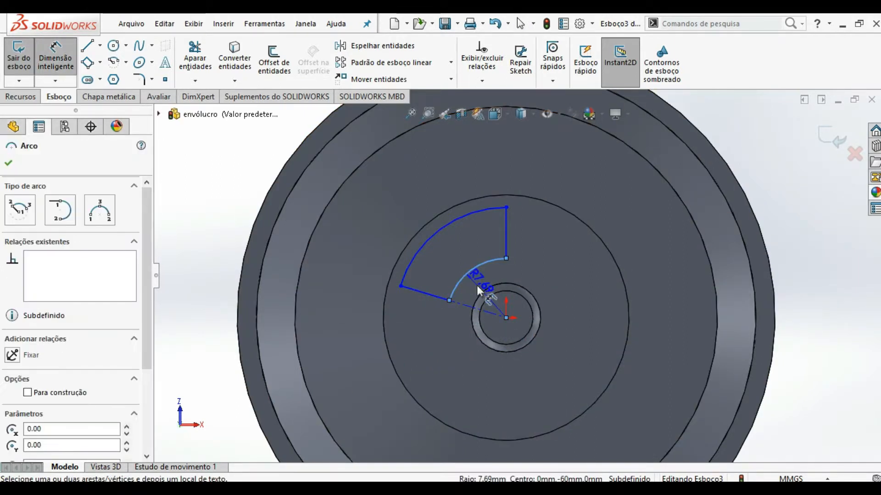
{"action": "left_click", "coordinate": [474, 287]}
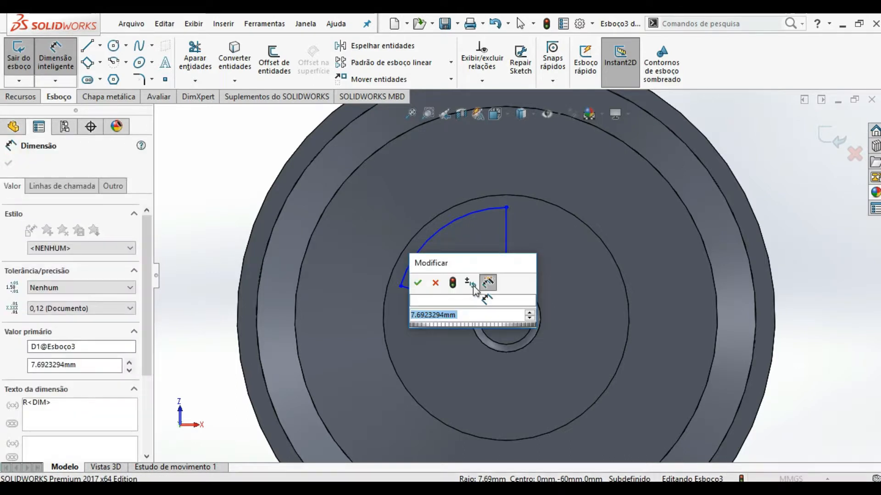
{"action": "key", "text": "Return"}
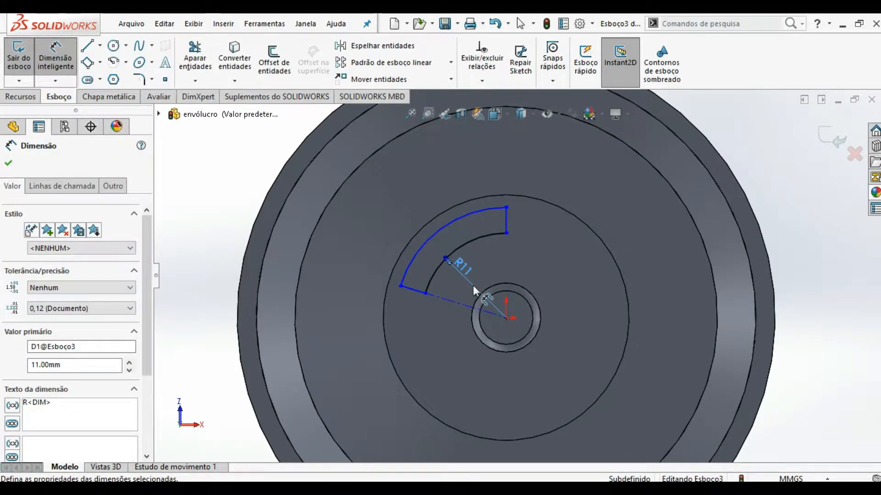
Dimension the slot profile's slanted end line to 4 mm
{"action": "left_click", "coordinate": [412, 288]}
{"action": "left_click", "coordinate": [400, 318]}
{"action": "left_click", "coordinate": [419, 291]}
{"action": "left_click", "coordinate": [370, 312]}
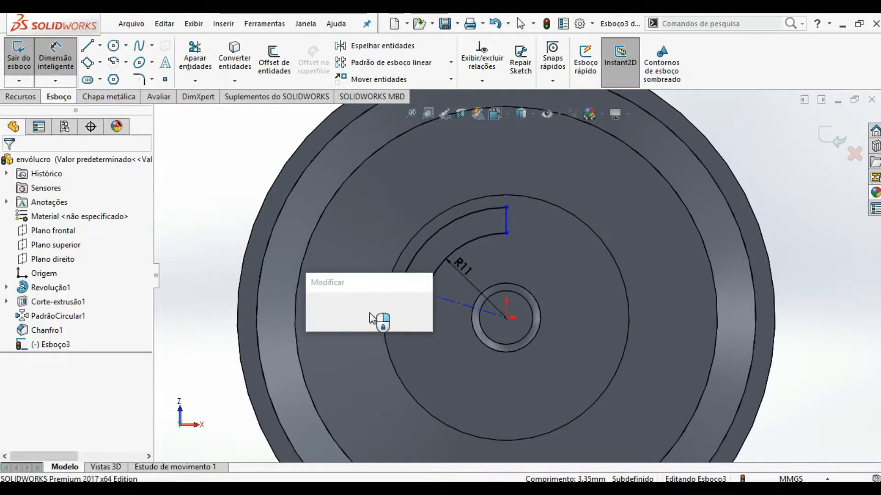
{"action": "type", "text": "4.00mm"}
{"action": "key", "text": "Return"}
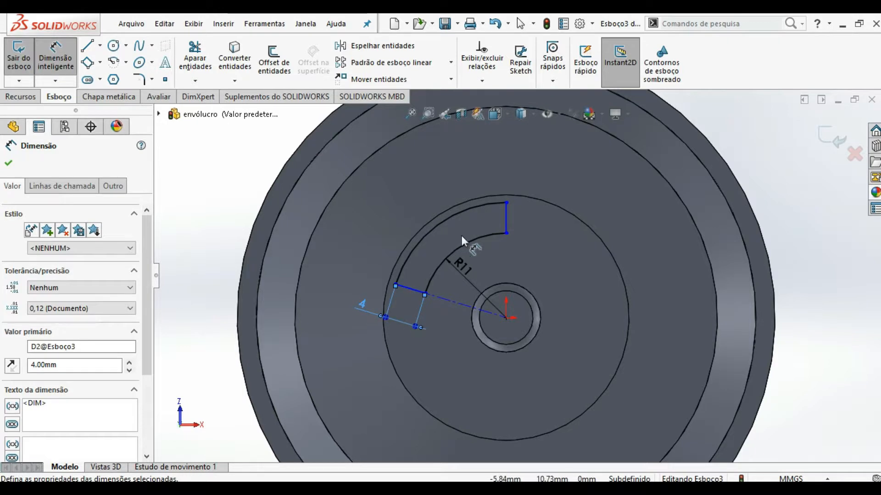
Dimension the angle between the slot profile's vertical line and its slanted end line to 50°
{"action": "left_click", "coordinate": [506, 224]}
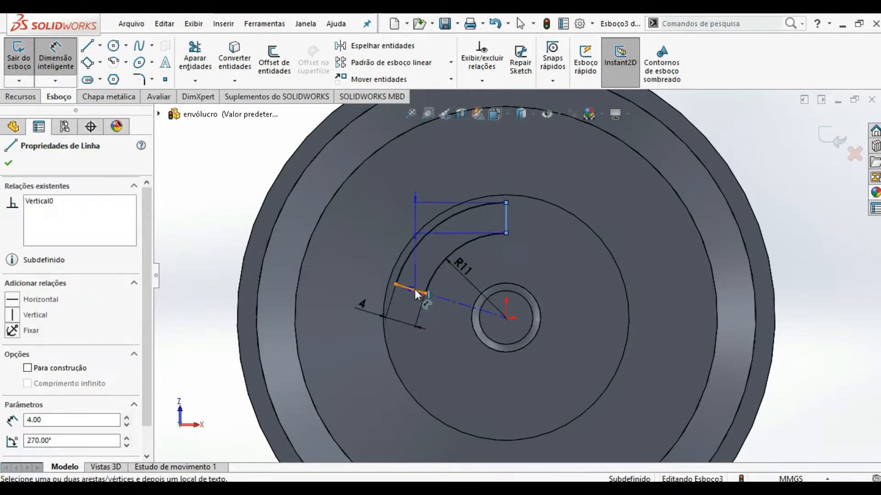
{"action": "left_click", "coordinate": [417, 290]}
{"action": "left_click", "coordinate": [387, 196]}
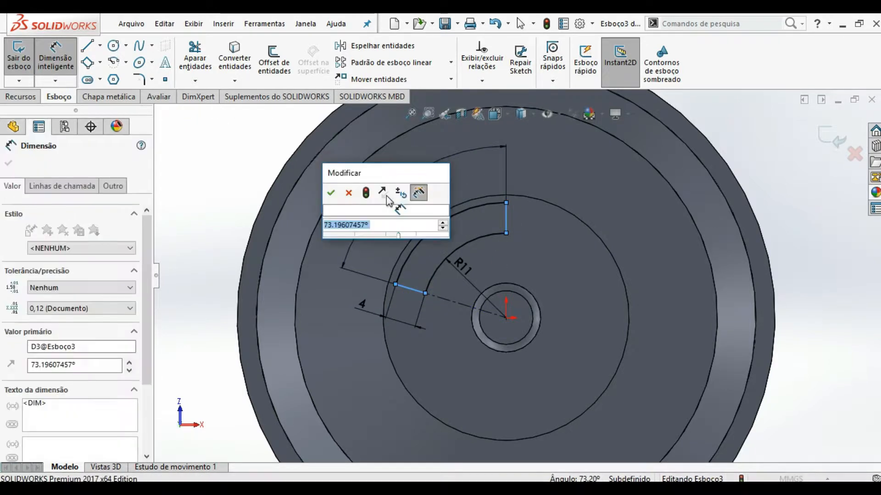
{"action": "key", "text": "Return"}
{"action": "key", "text": "Escape"}
Draw a vertical construction line from the origin to the lower endpoint of the slot profile's vertical line
{"action": "key", "text": "l"}
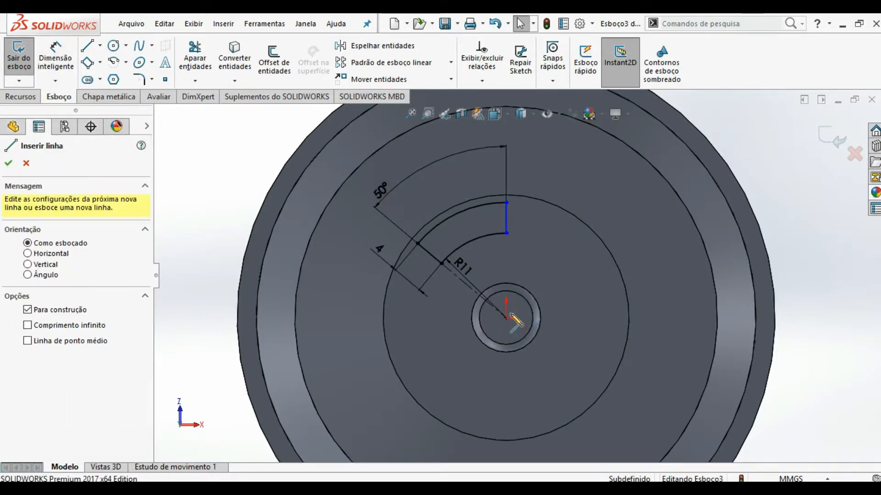
{"action": "left_click", "coordinate": [507, 317]}
{"action": "left_click", "coordinate": [507, 233]}
{"action": "key", "text": "Escape"}
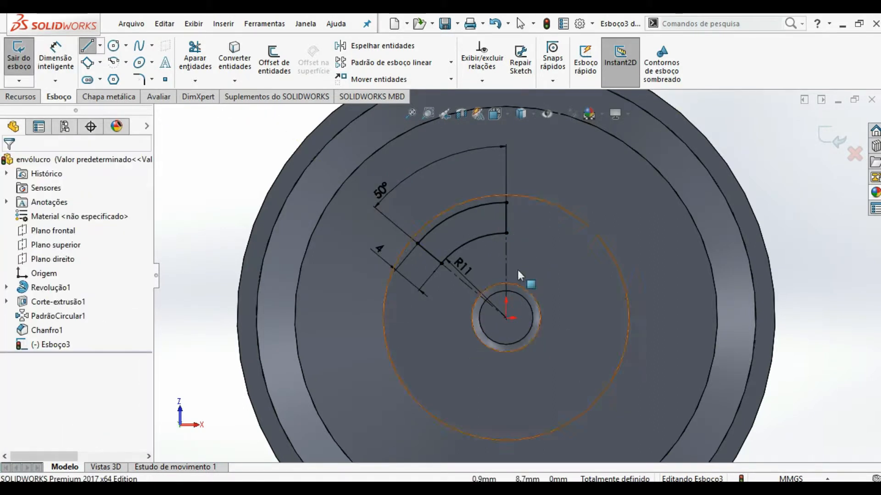
Extrude-cut the slot profile to a blind depth of 5 mm
{"action": "left_click", "coordinate": [21, 96]}
{"action": "left_click", "coordinate": [238, 59]}
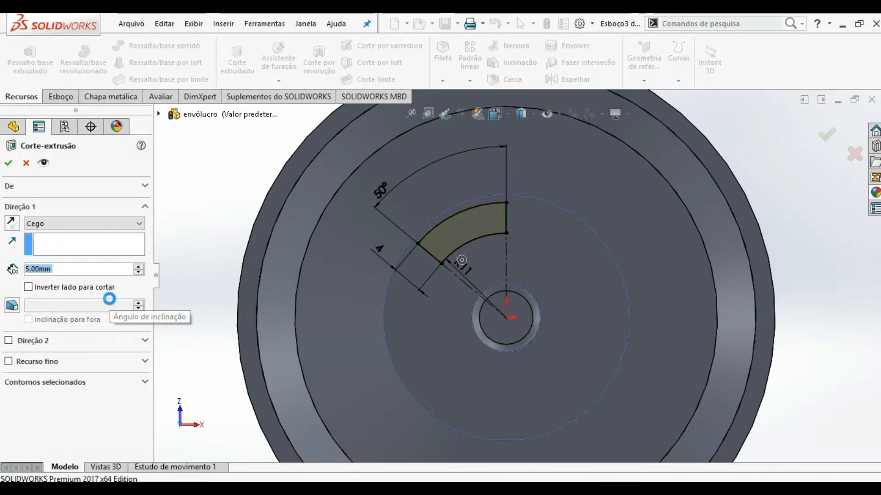
{"action": "key", "text": "Return"}
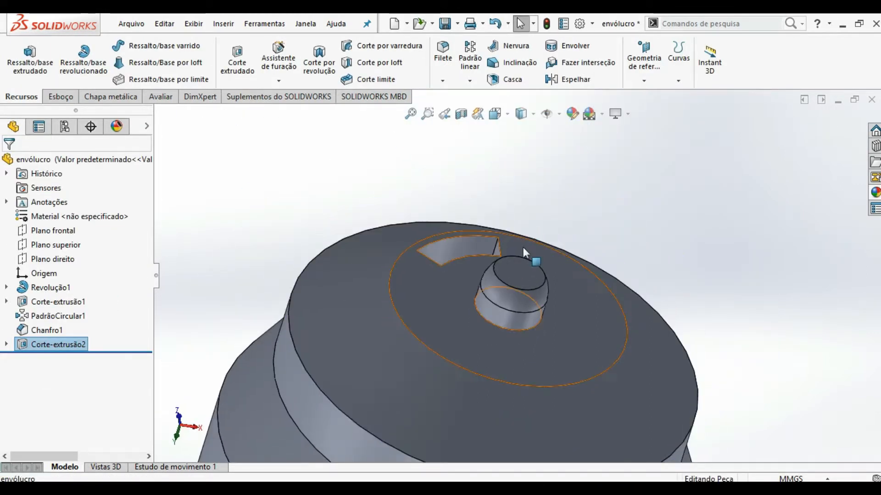
Start a sketch on the flat end face inside the slot where its straight vertical side was drawn
{"action": "middle_click_drag", "start_coordinate": [577, 270], "coordinate": [546, 312]}
{"action": "scroll", "coordinate": [435, 277], "scroll_direction": "down", "scroll_amount": 3}
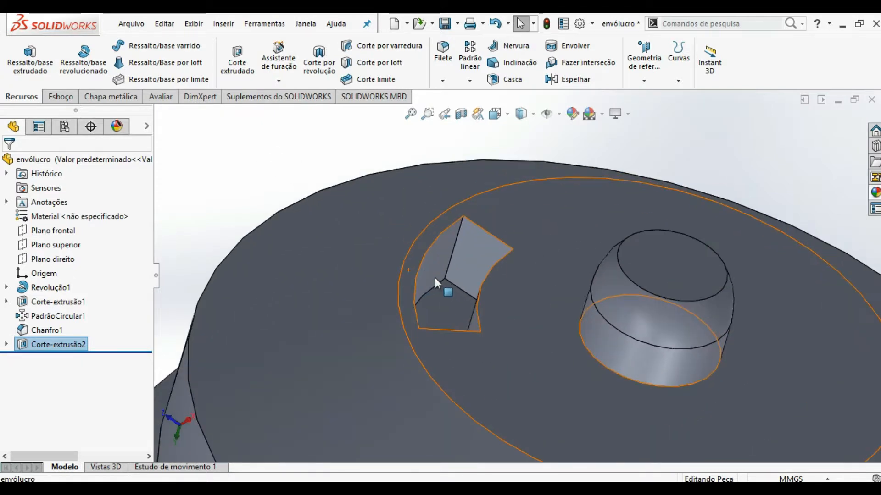
{"action": "left_click", "coordinate": [484, 258]}
{"action": "left_click", "coordinate": [537, 221]}
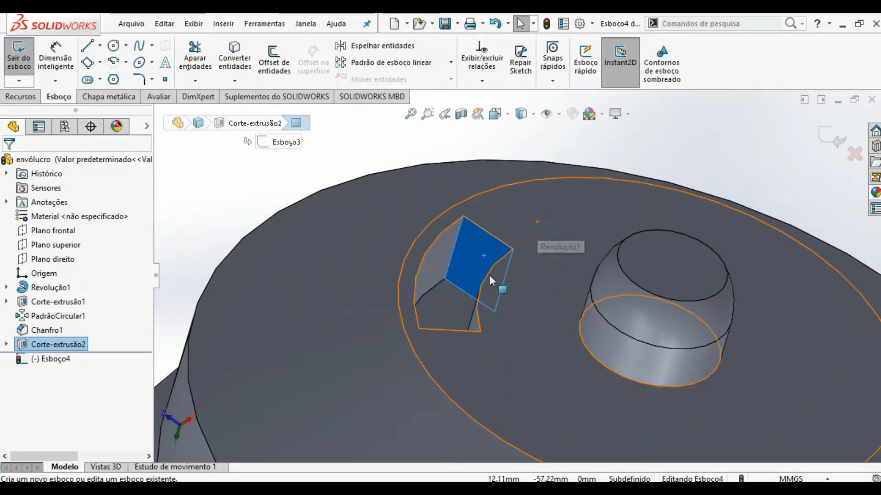
{"action": "mouse_move", "coordinate": [489, 274]}
{"action": "middle_mouse_down"}
{"action": "mouse_move", "coordinate": [515, 269]}
{"action": "mouse_move", "coordinate": [499, 272]}
{"action": "mouse_move", "coordinate": [516, 279]}
{"action": "middle_mouse_up"}
Sketch an L-shaped profile from the end face's inner corner down its depth, about 9.4 mm outward, and back to the upper edge's midpoint
{"action": "key", "text": "l"}
{"action": "scroll", "coordinate": [471, 255], "scroll_direction": "down", "scroll_amount": 2}
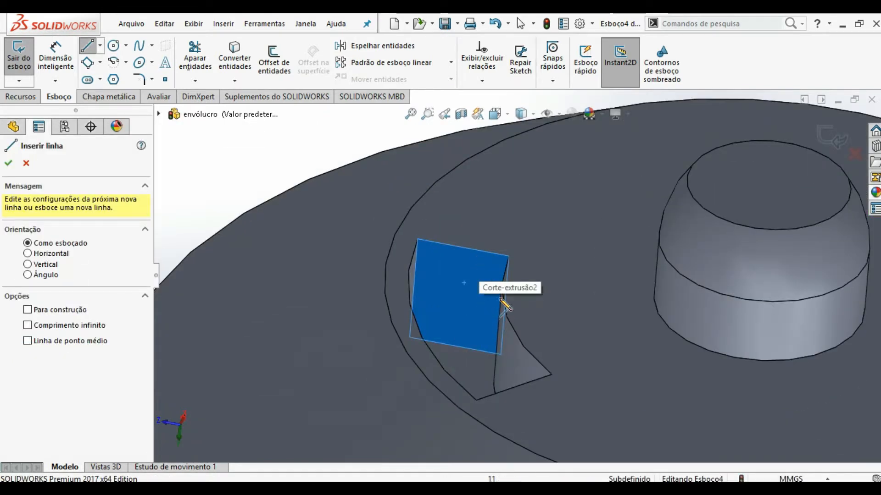
{"action": "left_click", "coordinate": [508, 255]}
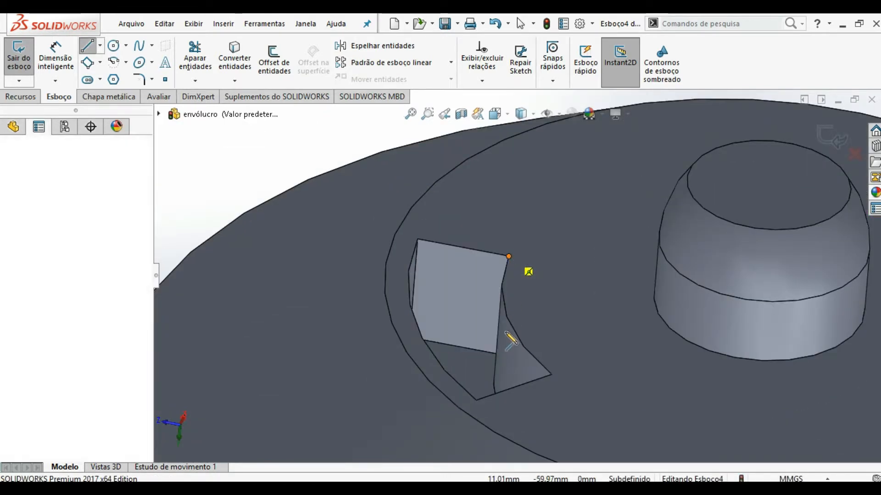
{"action": "left_click", "coordinate": [501, 355]}
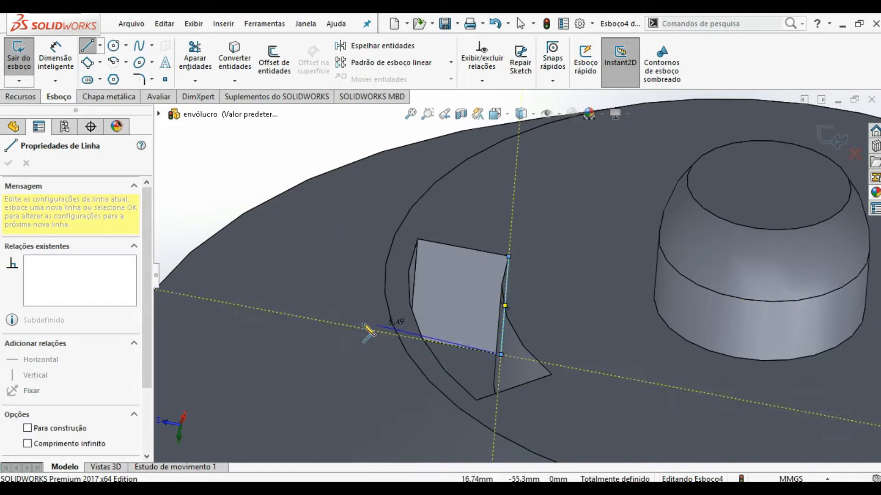
{"action": "left_click", "coordinate": [287, 315]}
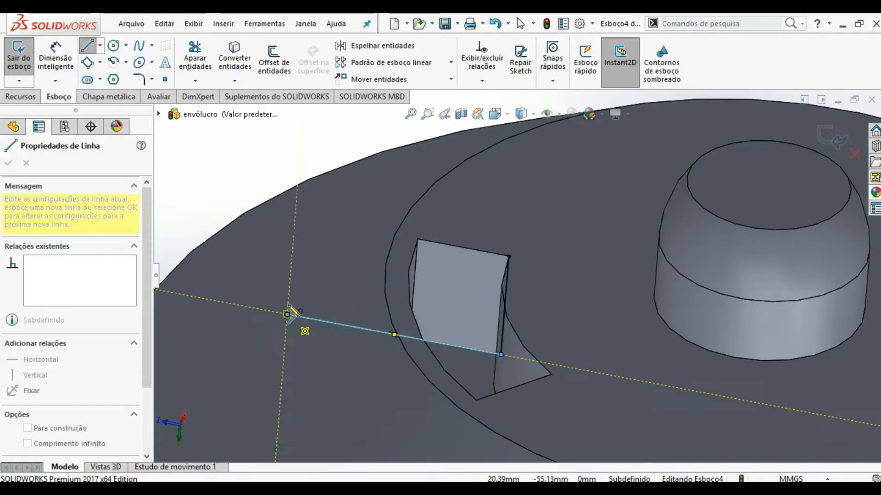
{"action": "left_click", "coordinate": [290, 275]}
{"action": "left_click", "coordinate": [458, 307]}
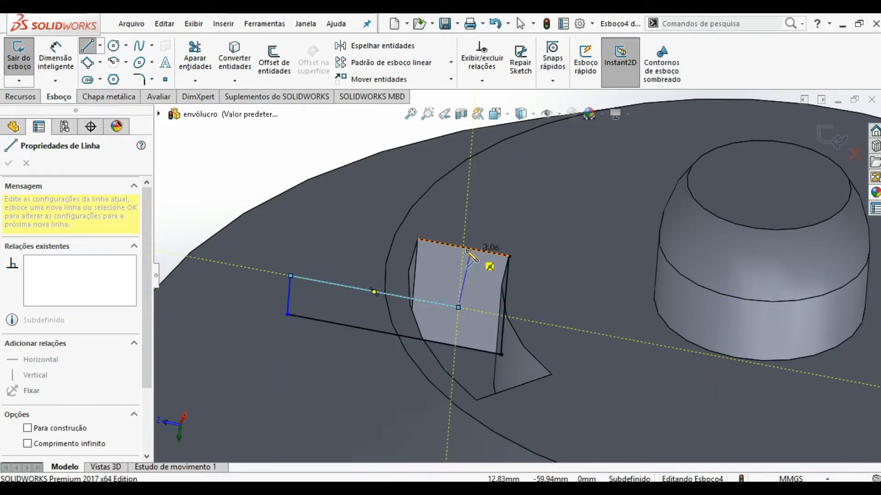
{"action": "left_click", "coordinate": [464, 248]}
{"action": "key", "text": "Escape"}
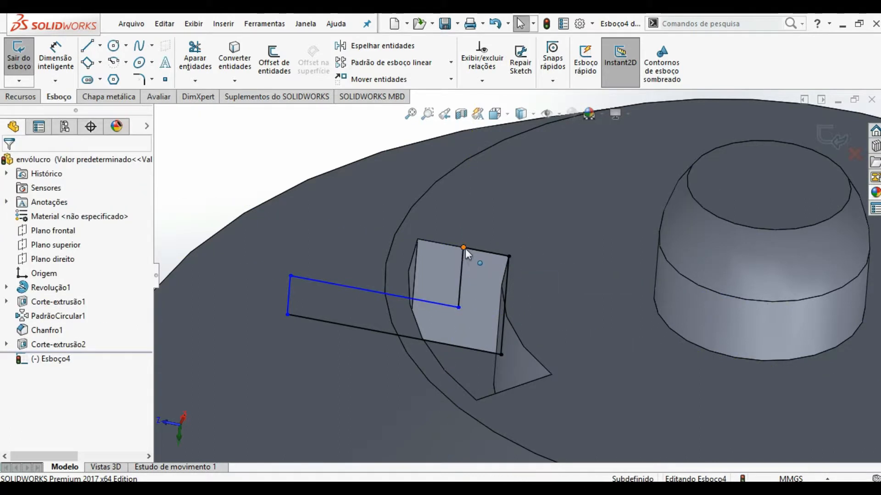
Remove the midpoint relation from the profile's upper endpoint and move the endpoint along the slot's upper edge
{"action": "left_click", "coordinate": [466, 248]}
{"action": "left_click", "coordinate": [469, 238]}
{"action": "key", "text": "Delete"}
{"action": "left_click_drag", "start_coordinate": [463, 247], "coordinate": [447, 246]}
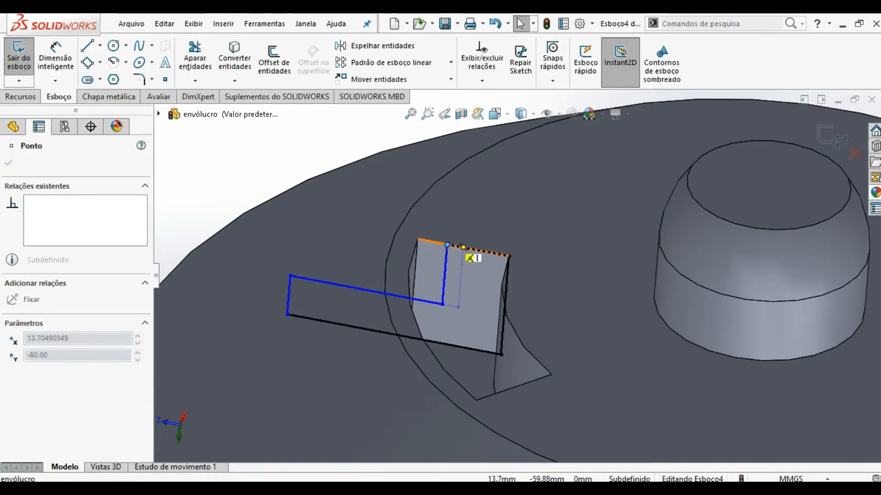
Dimension the profile's short side along the slot's upper edge to 2 mm
{"action": "key", "text": "d"}
{"action": "left_click", "coordinate": [486, 252]}
{"action": "left_click", "coordinate": [490, 219]}
{"action": "type", "text": "2"}
{"action": "key", "text": "Return"}
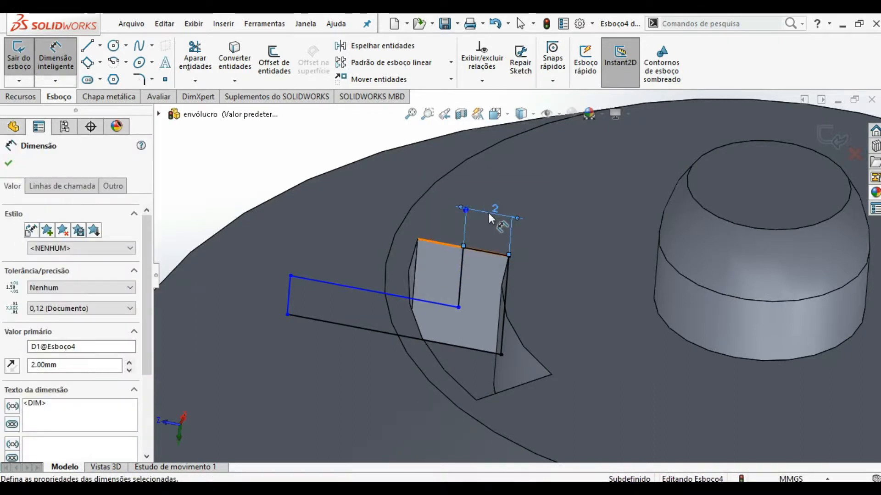
Dimension the L profile's long line at the slot floor to 13 mm
{"action": "left_click", "coordinate": [291, 291]}
{"action": "key", "text": "Escape"}
{"action": "left_click", "coordinate": [402, 338]}
{"action": "left_click", "coordinate": [395, 368]}
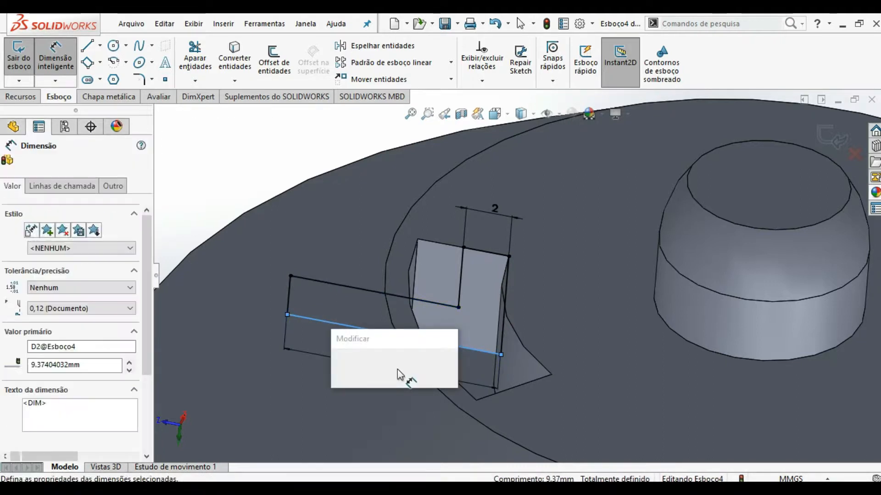
{"action": "key", "text": "Return"}
Move the profile's free long line to the upper side of the 13 mm line and make the outer end line equal to the 2 mm side
{"action": "scroll", "coordinate": [402, 273], "scroll_direction": "up", "scroll_amount": 5}
{"action": "scroll", "coordinate": [404, 264], "scroll_direction": "down", "scroll_amount": 3}
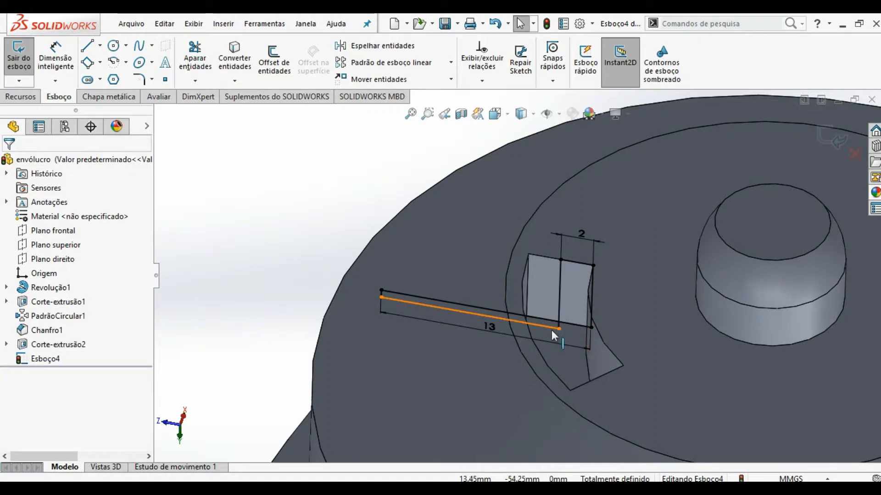
{"action": "left_click", "coordinate": [558, 328]}
{"action": "left_click", "coordinate": [428, 305]}
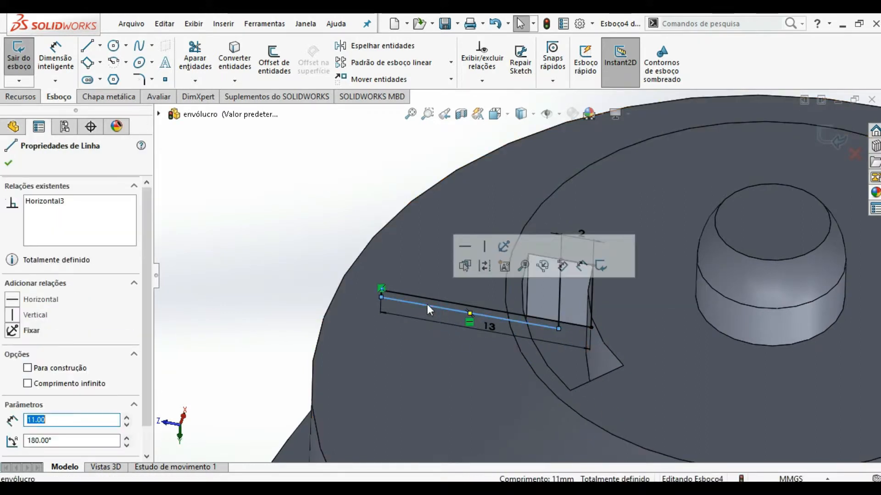
{"action": "left_click_drag", "start_coordinate": [383, 288], "coordinate": [383, 264]}
{"action": "left_click", "coordinate": [381, 282]}
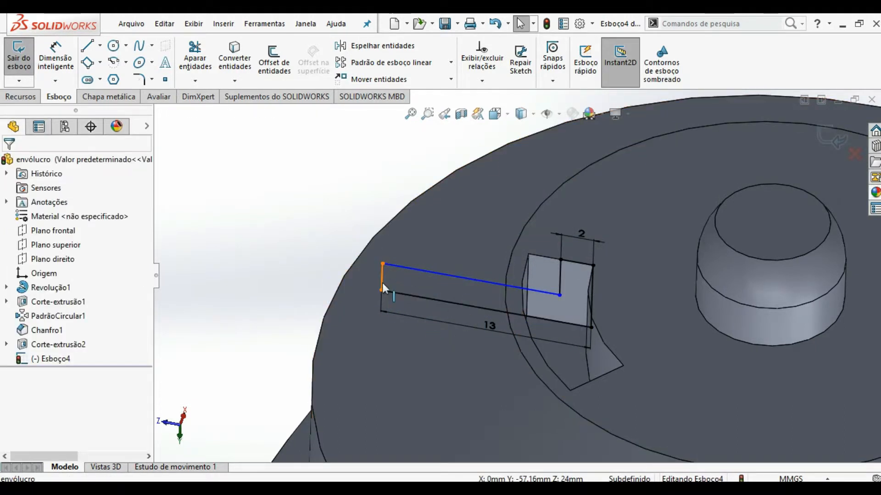
{"action": "left_click", "coordinate": [569, 262], "text": "ctrl"}
{"action": "left_click", "coordinate": [13, 449]}
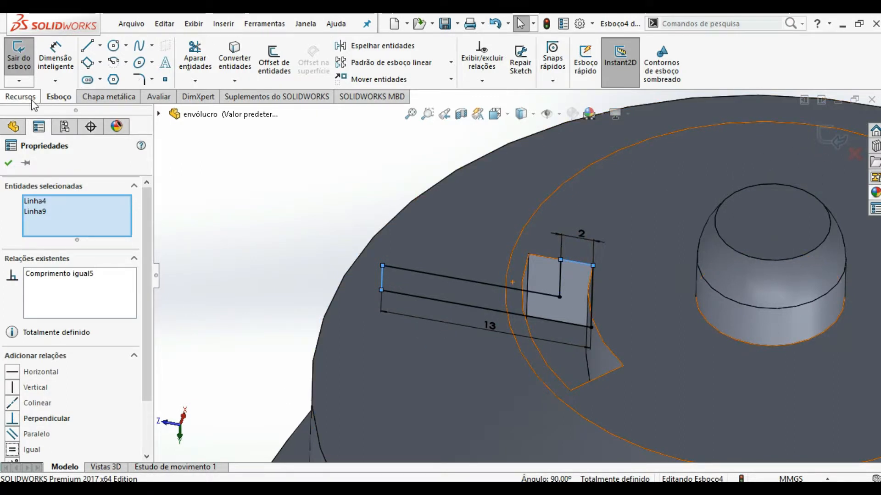
Draw a vertical construction line along the part's central axis, running from below the bottom peg up into the body
{"action": "scroll", "coordinate": [603, 207], "scroll_direction": "up", "scroll_amount": 3}
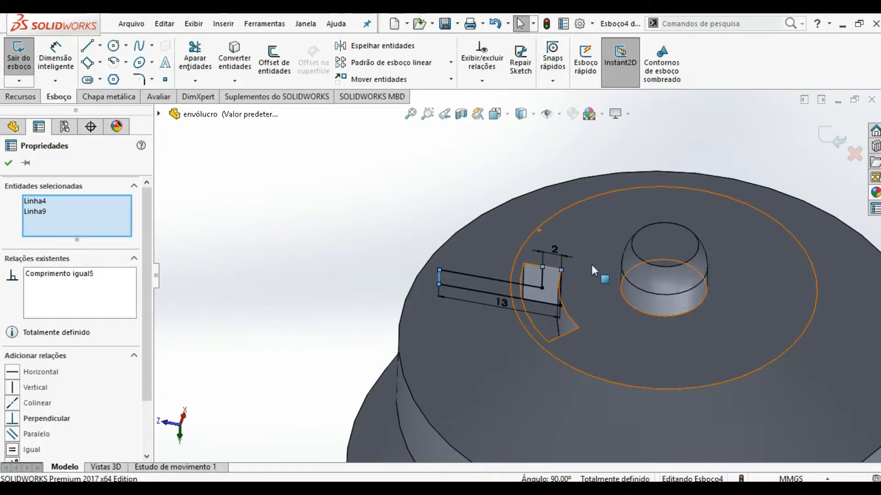
{"action": "key", "text": "ctrl+8"}
{"action": "key", "text": "l"}
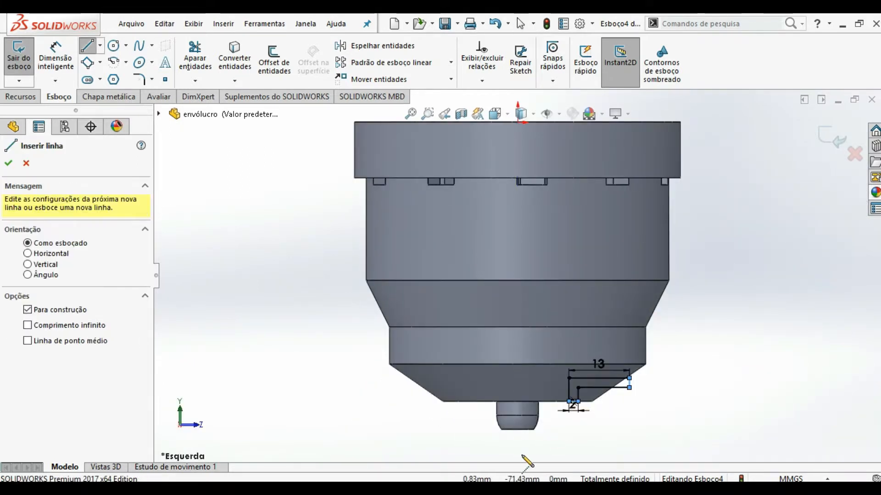
{"action": "left_click", "coordinate": [522, 458]}
{"action": "scroll", "coordinate": [521, 354], "scroll_direction": "up", "scroll_amount": 3}
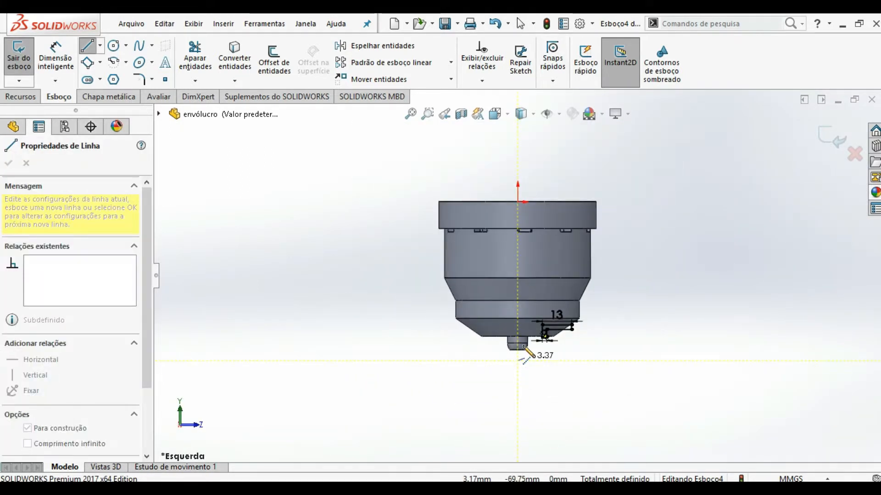
{"action": "left_click", "coordinate": [519, 314]}
{"action": "key", "text": "Escape"}
{"action": "scroll", "coordinate": [532, 318], "scroll_direction": "down", "scroll_amount": 5}
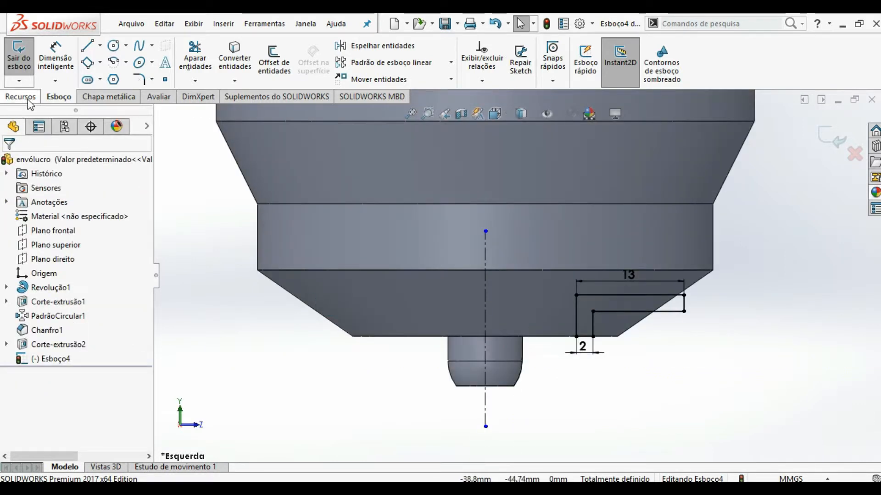
Cut-revolve the L profile 50° about the central construction line, in the reversed direction away from the slot
{"action": "left_click", "coordinate": [20, 97]}
{"action": "left_click", "coordinate": [319, 59]}
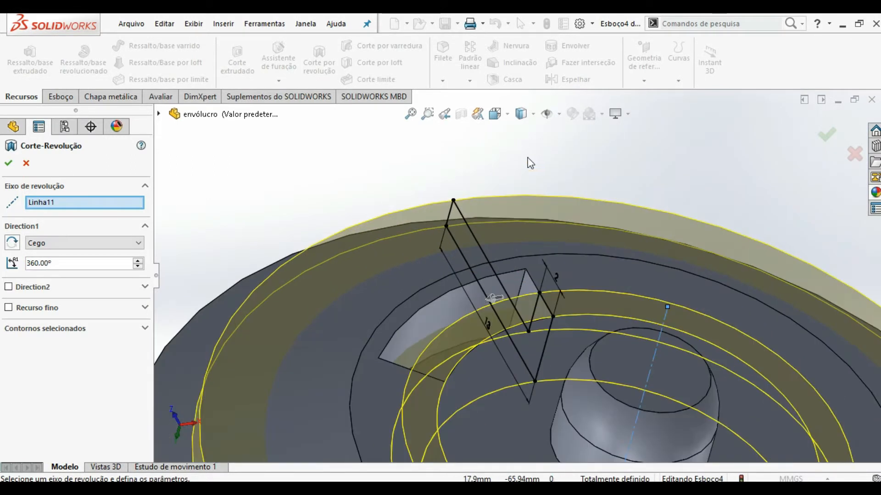
{"action": "type", "text": "50"}
{"action": "key", "text": "Return"}
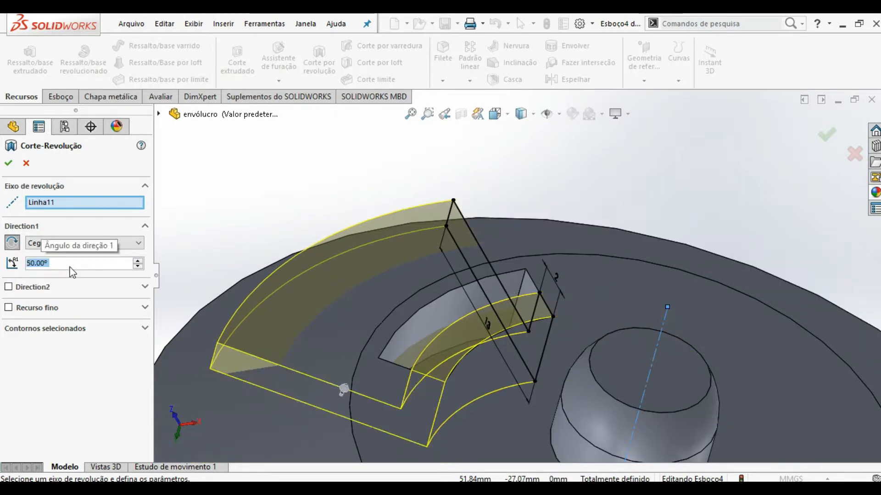
{"action": "left_click", "coordinate": [12, 242]}
{"action": "left_click", "coordinate": [5, 163]}
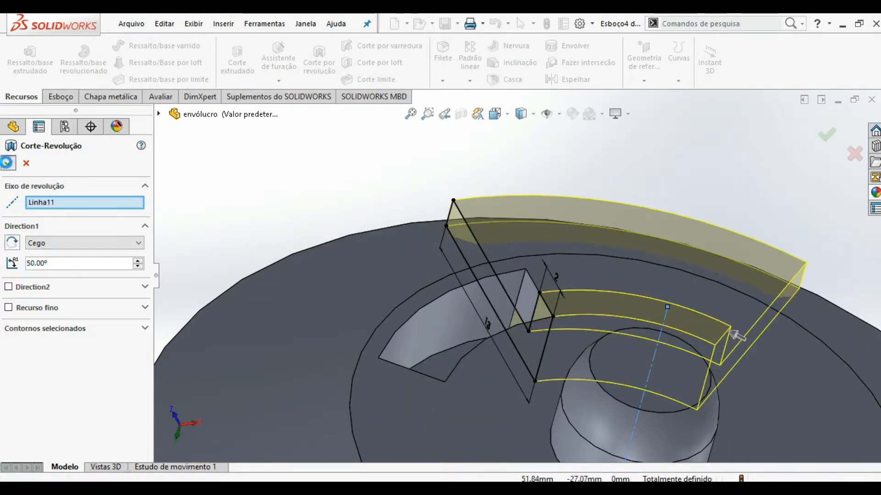
Circular-pattern the revolved cut and the extruded slot cut around the underside's circular edge, with 2 equally spaced instances over 360°
{"action": "middle_click_drag", "start_coordinate": [577, 276], "coordinate": [599, 293]}
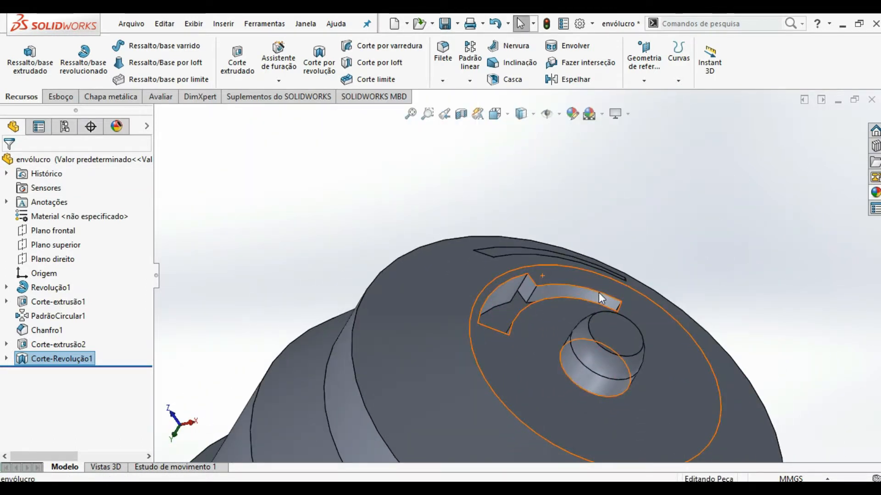
{"action": "left_click", "coordinate": [470, 80]}
{"action": "left_click", "coordinate": [493, 112]}
{"action": "middle_click_drag", "start_coordinate": [494, 137], "coordinate": [522, 342]}
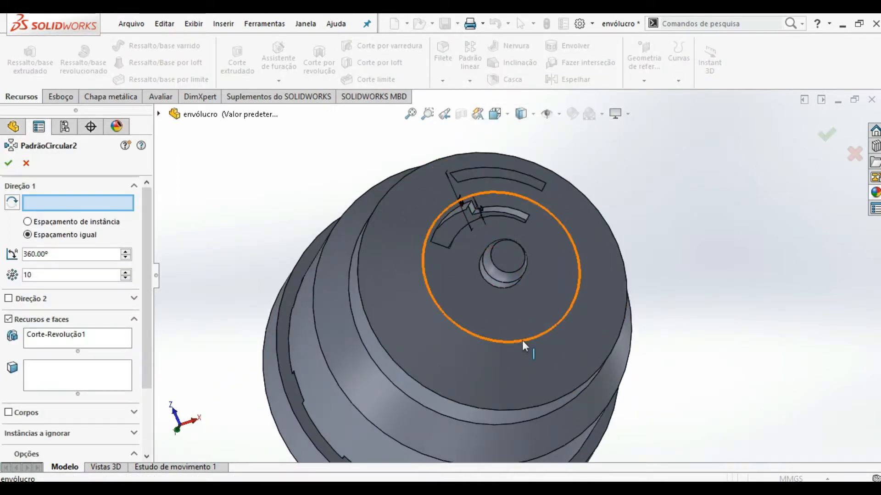
{"action": "left_click", "coordinate": [522, 342]}
{"action": "type", "text": "2"}
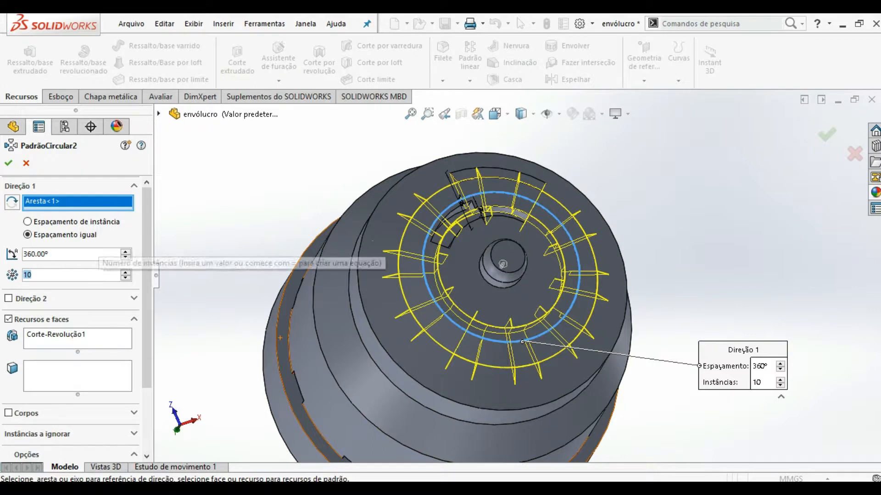
{"action": "left_click", "coordinate": [72, 336]}
{"action": "left_click", "coordinate": [158, 114]}
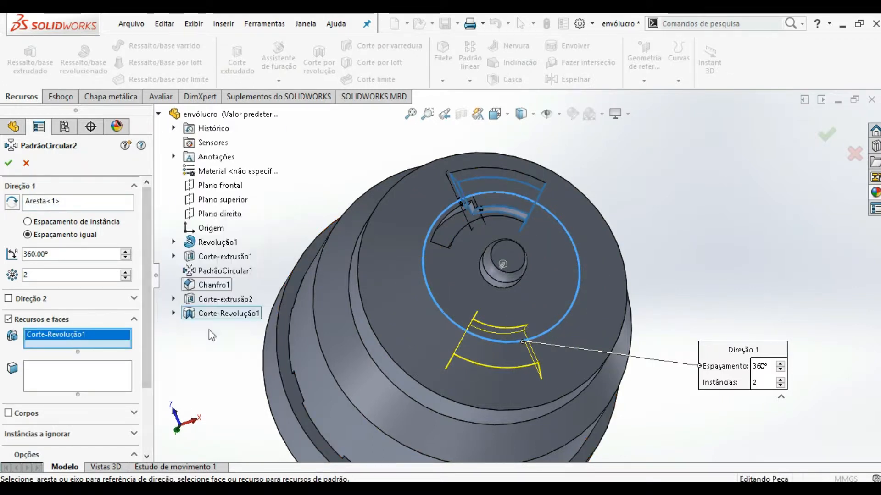
{"action": "left_click", "coordinate": [209, 300]}
{"action": "left_click", "coordinate": [8, 164]}
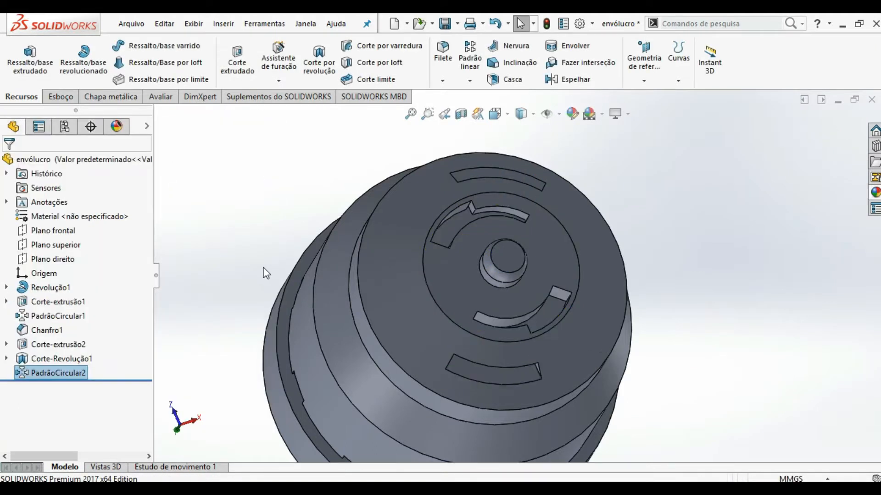
Show the part in isometric view, save it and turn it to its underside
{"action": "left_click", "coordinate": [262, 267]}
{"action": "key", "text": "ctrl+7"}
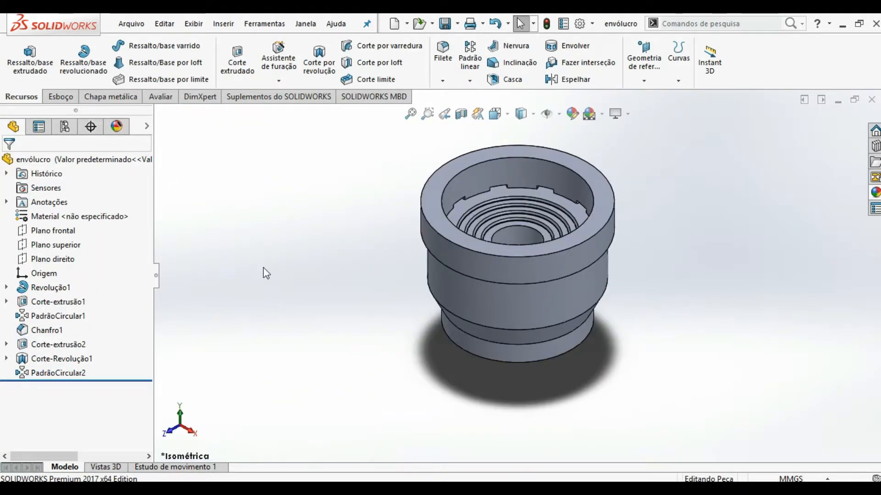
{"action": "middle_click_drag", "start_coordinate": [475, 265], "coordinate": [544, 350]}
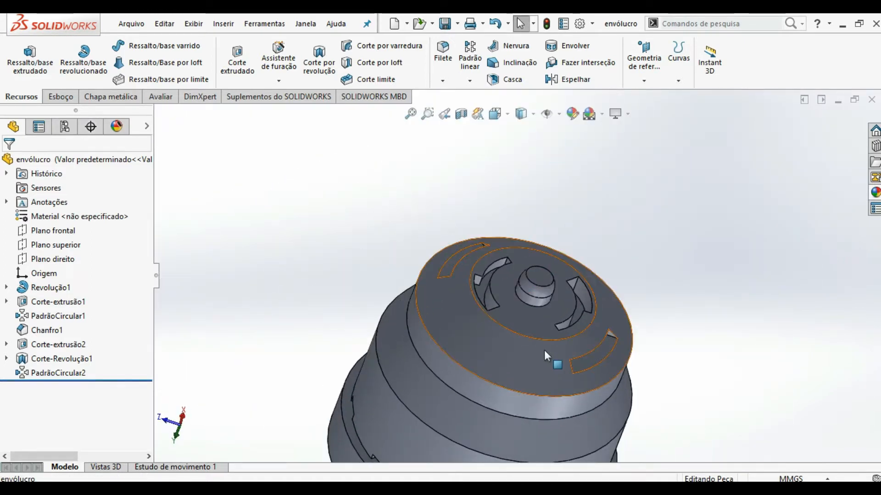
Sketch a circle about 2.54 mm in diameter on the bottom peg's end face, slightly off the origin
{"action": "left_click", "coordinate": [539, 279]}
{"action": "left_click", "coordinate": [579, 245]}
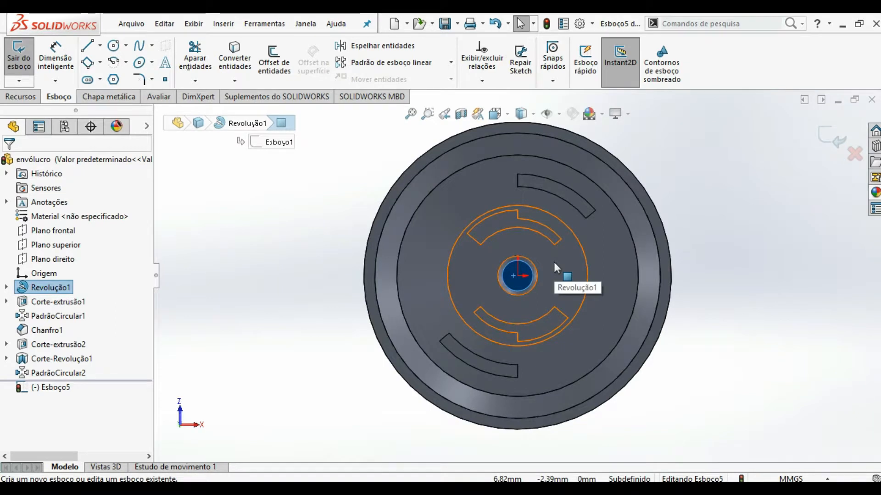
{"action": "key", "text": "c"}
{"action": "scroll", "coordinate": [526, 277], "scroll_direction": "down", "scroll_amount": 7}
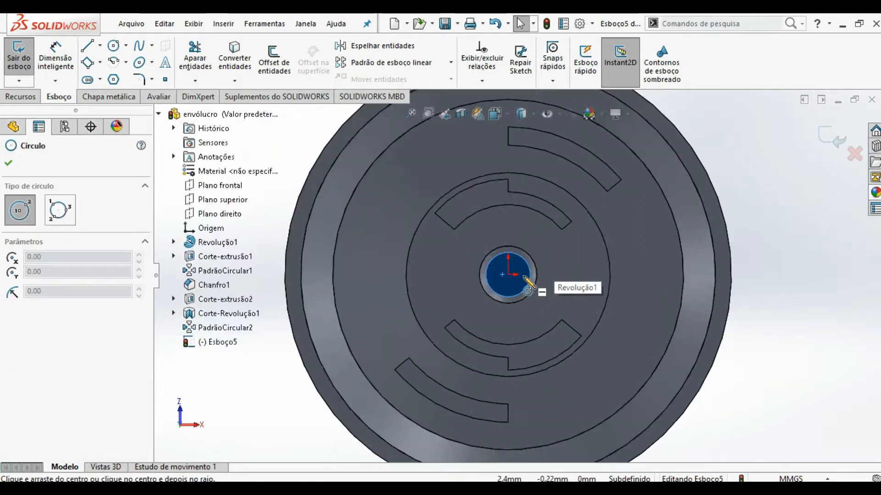
{"action": "left_click", "coordinate": [524, 272]}
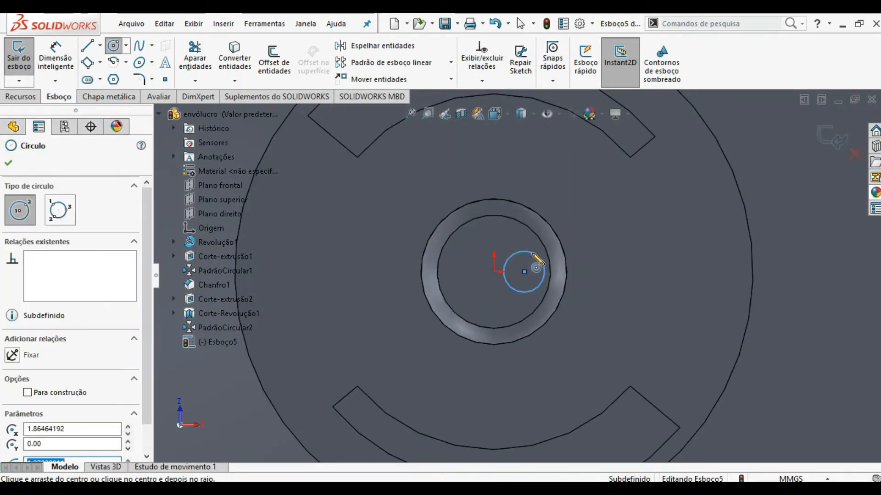
{"action": "left_click", "coordinate": [536, 263]}
Set the diameter of the circle on the peg's end face to 4 mm
{"action": "key", "text": "d"}
{"action": "left_click", "coordinate": [544, 269]}
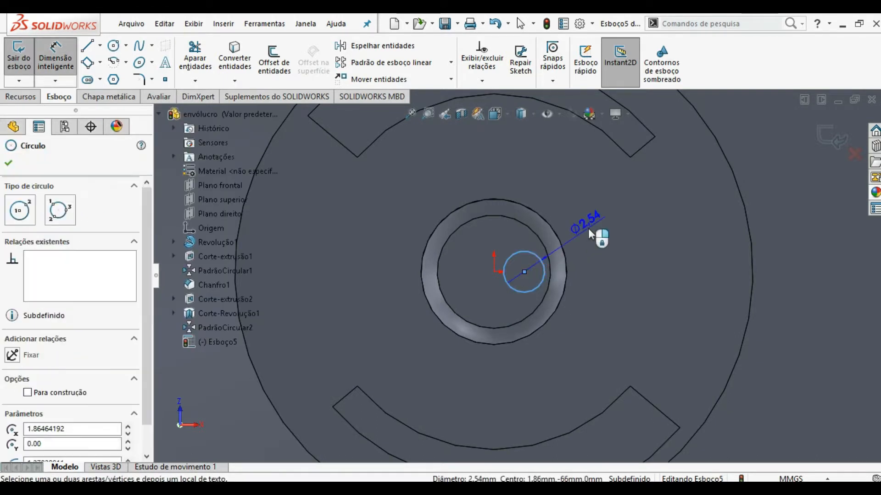
{"action": "left_click", "coordinate": [592, 234]}
{"action": "type", "text": "4"}
{"action": "key", "text": "Return"}
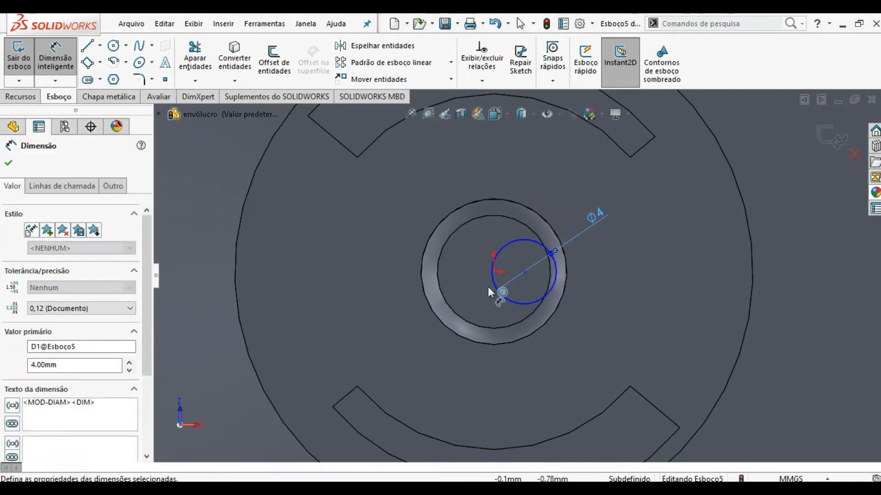
Dimension the 4 mm circle's centre at 1.5 mm horizontally from the origin
{"action": "left_click", "coordinate": [524, 272]}
{"action": "left_click", "coordinate": [495, 272]}
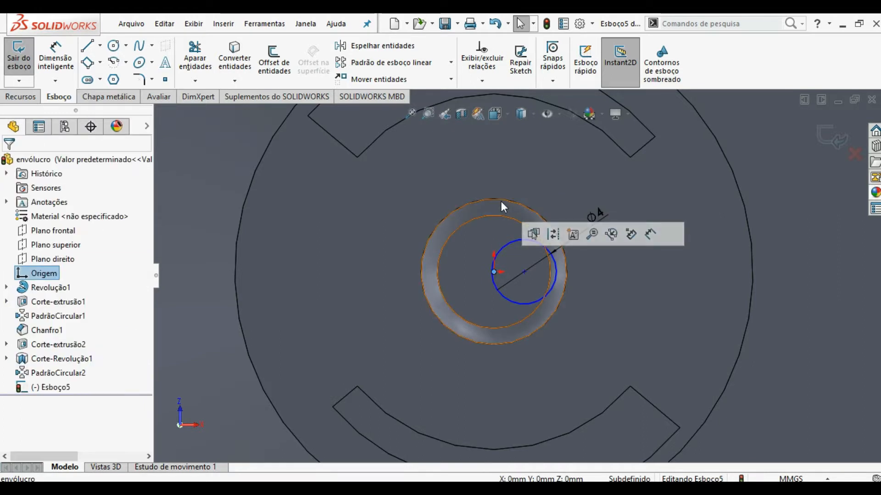
{"action": "key", "text": "d"}
{"action": "left_click", "coordinate": [524, 272]}
{"action": "left_click", "coordinate": [493, 272]}
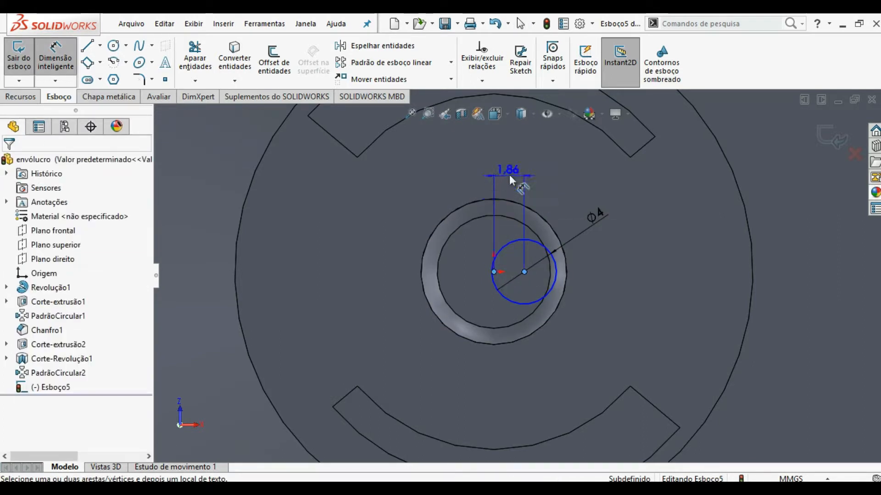
{"action": "left_click", "coordinate": [510, 176]}
{"action": "type", "text": "1.5"}
{"action": "key", "text": "Return"}
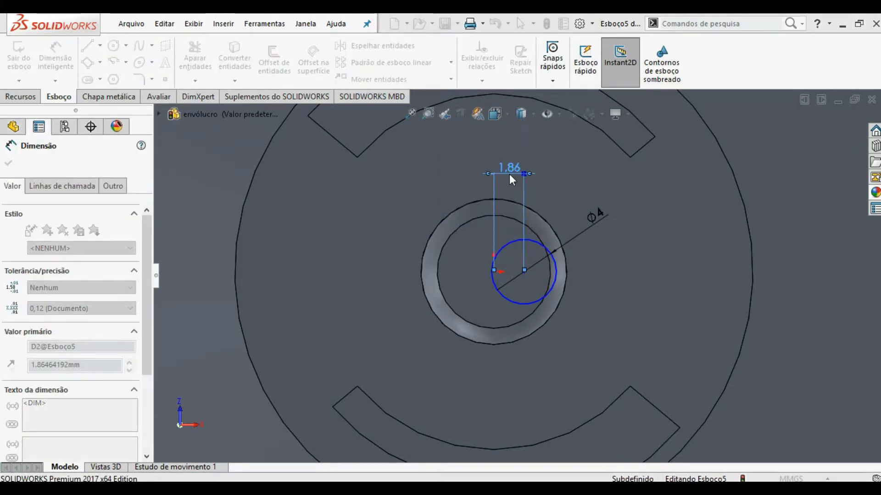
{"action": "key", "text": "Escape"}
Add a horizontal relation between the origin and the 4 mm circle's centre, and close the sketch
{"action": "left_click", "coordinate": [494, 273]}
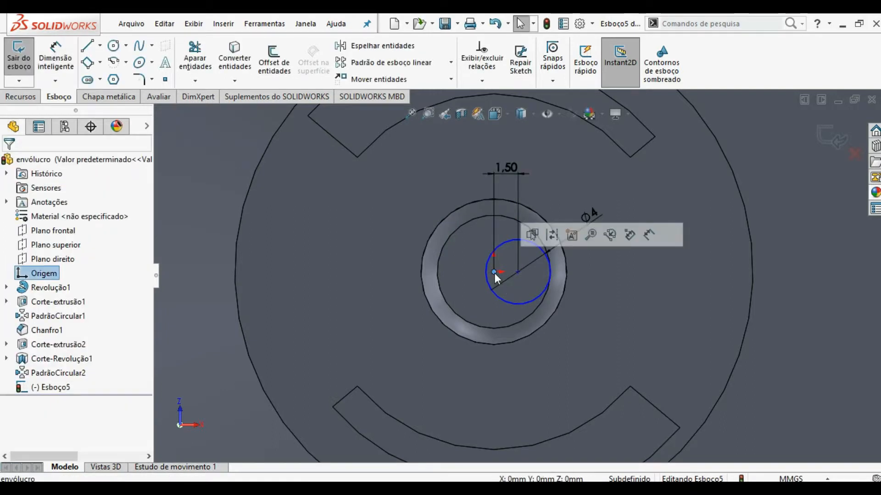
{"action": "left_click", "coordinate": [517, 273], "text": "ctrl"}
{"action": "left_click", "coordinate": [16, 371]}
{"action": "key", "text": "f"}
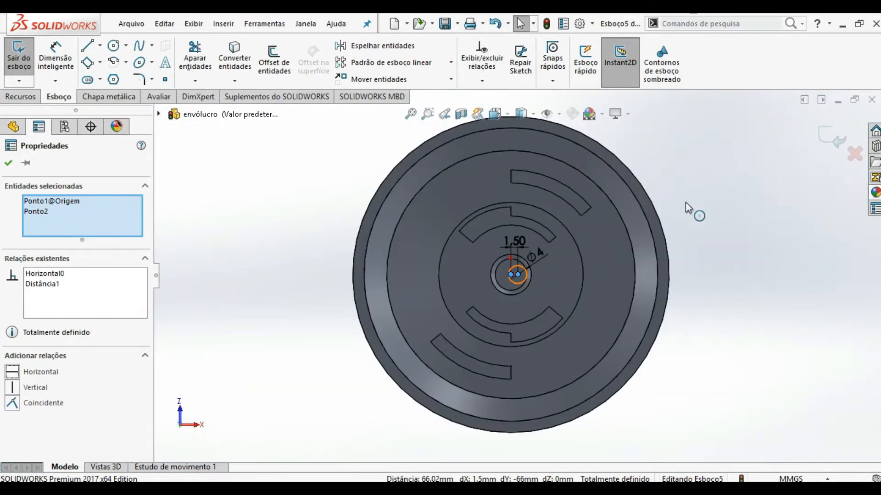
{"action": "key", "text": "Escape"}
{"action": "left_click", "coordinate": [828, 138]}
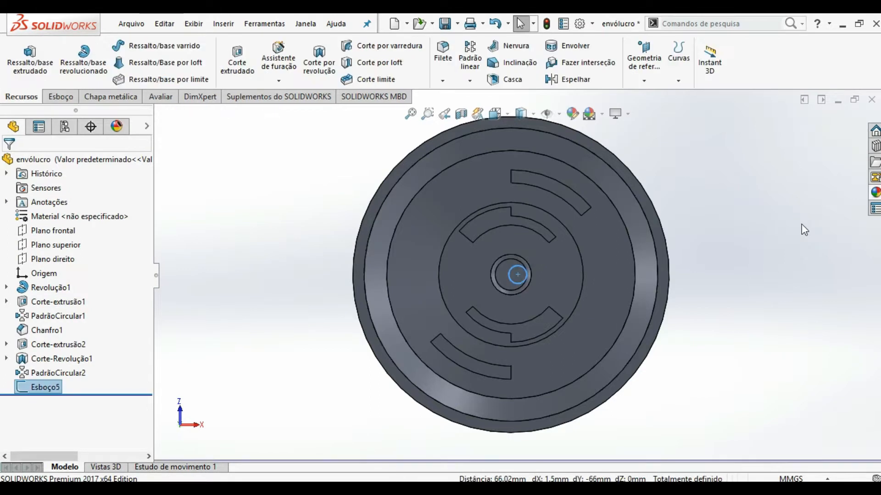
Open a new sketch on the front plane (Plano frontal) and view the part from the front
{"action": "scroll", "coordinate": [661, 298], "scroll_direction": "up", "scroll_amount": 4}
{"action": "middle_click_drag", "start_coordinate": [653, 299], "coordinate": [550, 364]}
{"action": "left_click", "coordinate": [551, 420]}
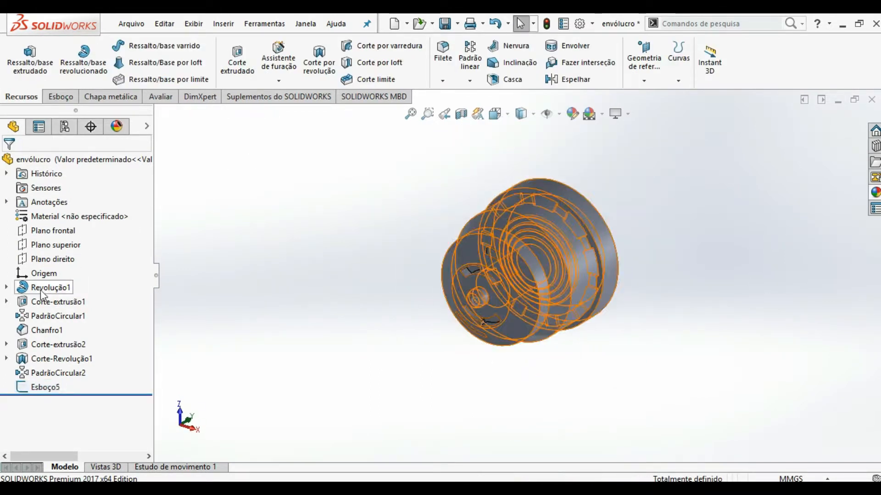
{"action": "left_click", "coordinate": [54, 245]}
{"action": "left_click", "coordinate": [46, 231]}
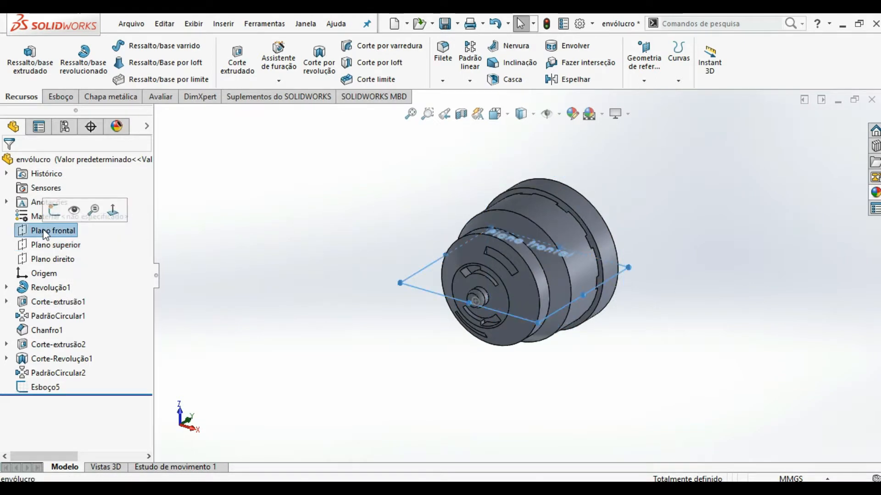
{"action": "left_click", "coordinate": [54, 204]}
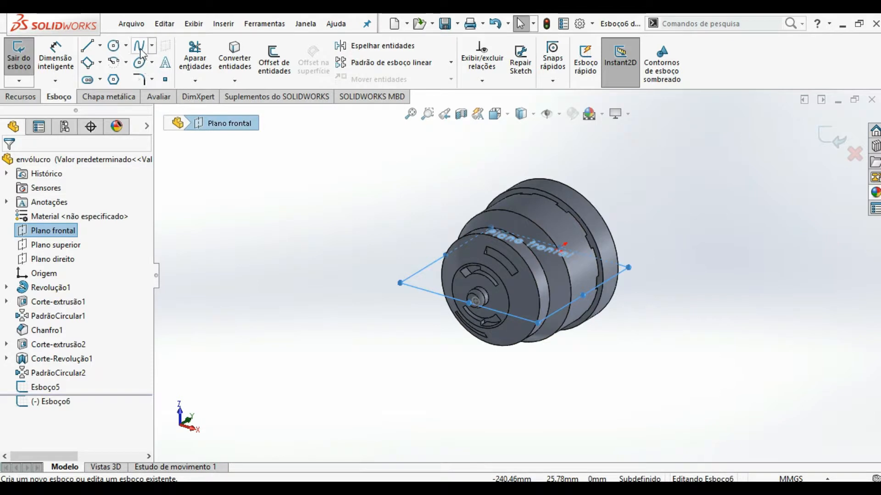
{"action": "key", "text": "ctrl+5"}
{"action": "key", "text": "ctrl+1"}
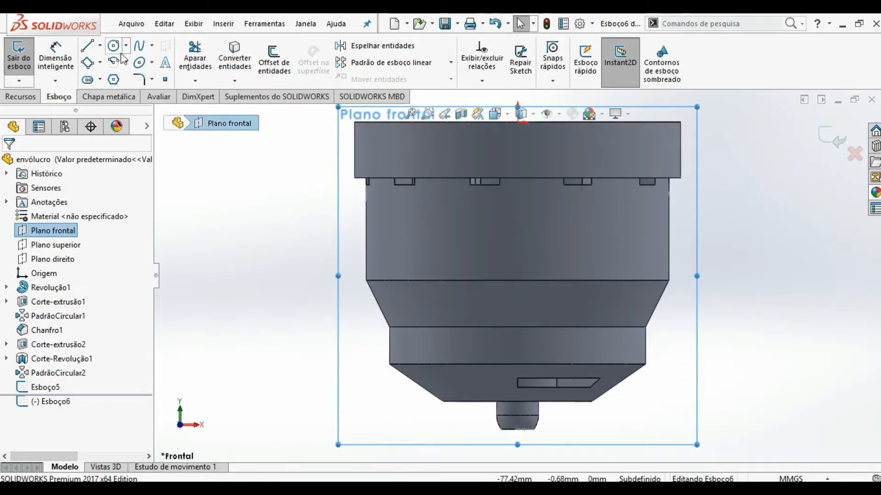
Draw a winding S-shaped spline from the 4 mm circle's centre, first straight down, then sideways away from the part, ending in a hook back
{"action": "left_click", "coordinate": [139, 46]}
{"action": "scroll", "coordinate": [518, 321], "scroll_direction": "up", "scroll_amount": 8}
{"action": "scroll", "coordinate": [500, 337], "scroll_direction": "down", "scroll_amount": 4}
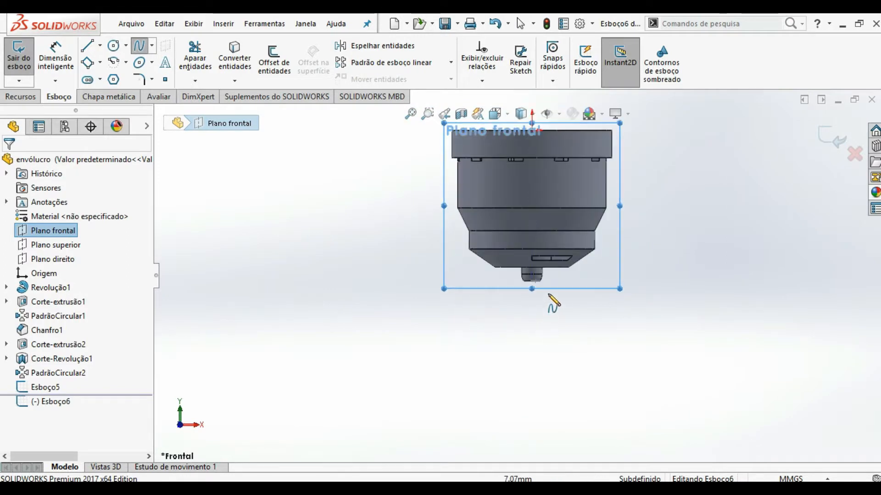
{"action": "left_click", "coordinate": [535, 281]}
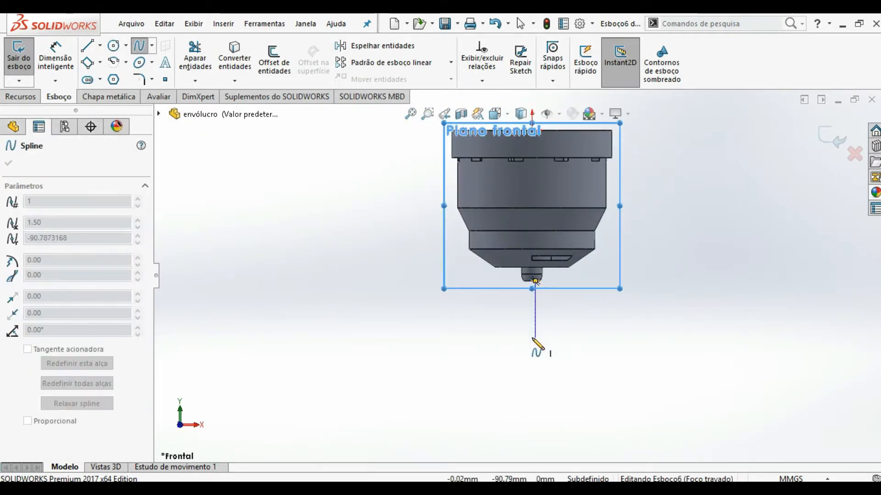
{"action": "left_click", "coordinate": [536, 304]}
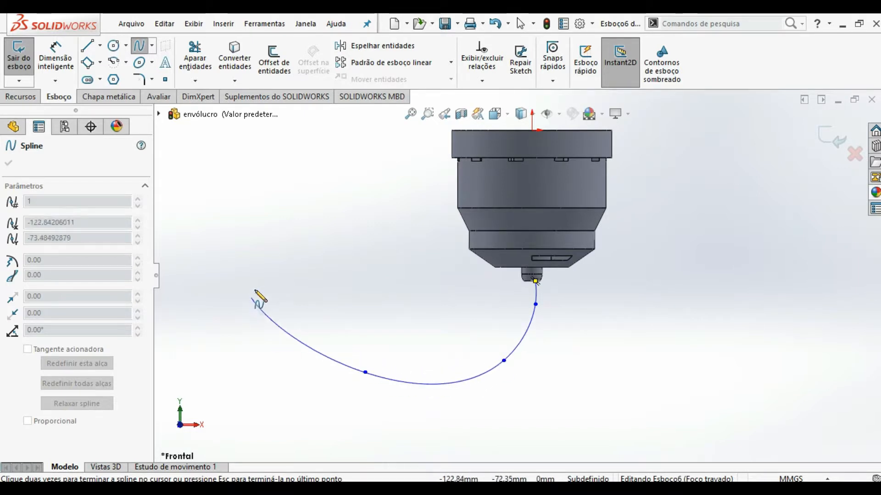
{"action": "left_click", "coordinate": [282, 270]}
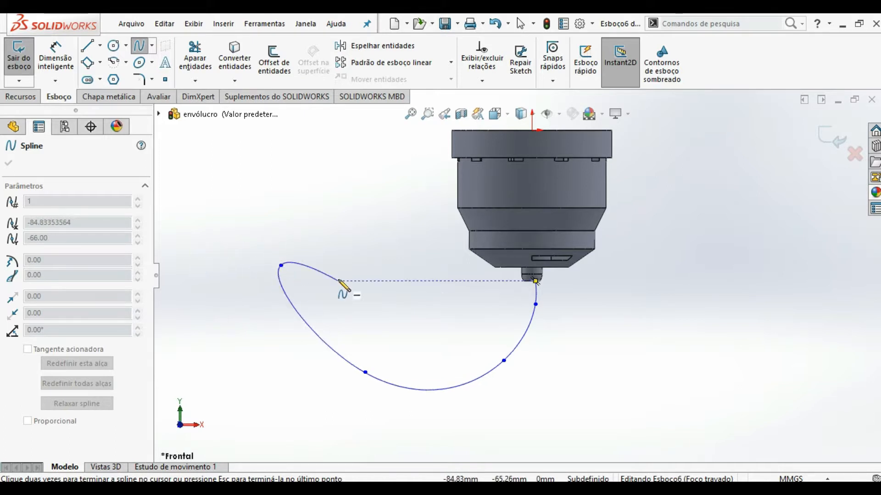
{"action": "key", "text": "z"}
{"action": "key", "text": "z"}
{"action": "key", "text": "z"}
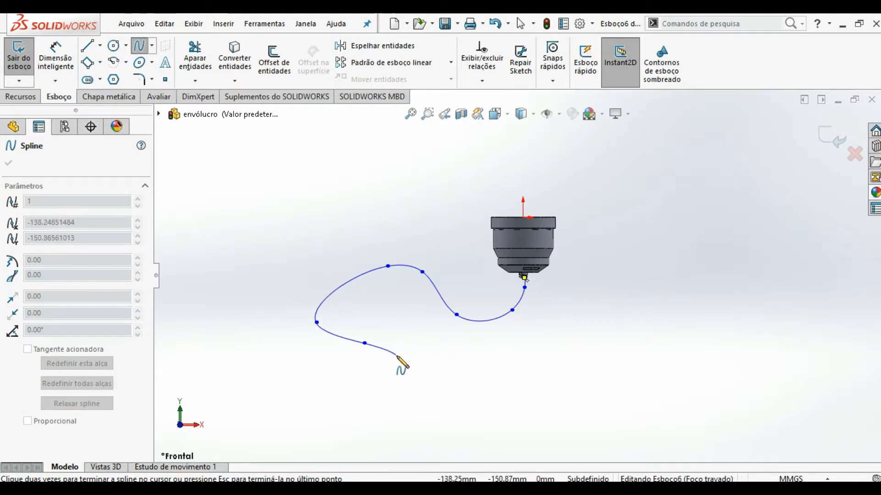
{"action": "key", "text": "Escape"}
Inspect the spline in 3D, close its sketch and show the part in isometric view
{"action": "key", "text": "ctrl+7"}
{"action": "middle_click_drag", "start_coordinate": [610, 332], "coordinate": [654, 140]}
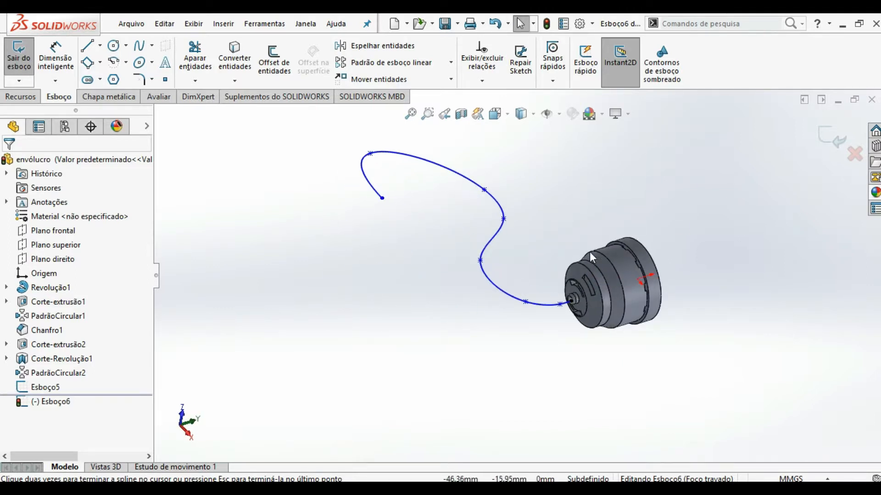
{"action": "left_click_drag", "start_coordinate": [377, 163], "coordinate": [625, 368]}
{"action": "key", "text": "Escape"}
{"action": "key", "text": "ctrl+7"}
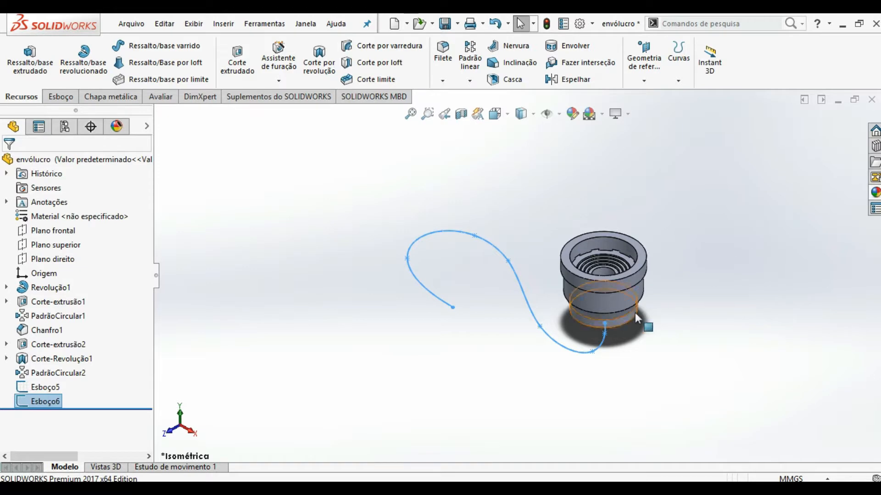
Start a sketch on the peg's end face and draw a circle about 2.4 mm in diameter beside the existing 4 mm circle
{"action": "middle_click_drag", "start_coordinate": [635, 313], "coordinate": [627, 256]}
{"action": "scroll", "coordinate": [627, 255], "scroll_direction": "down", "scroll_amount": 4}
{"action": "scroll", "coordinate": [555, 320], "scroll_direction": "down", "scroll_amount": 7}
{"action": "left_click", "coordinate": [541, 249]}
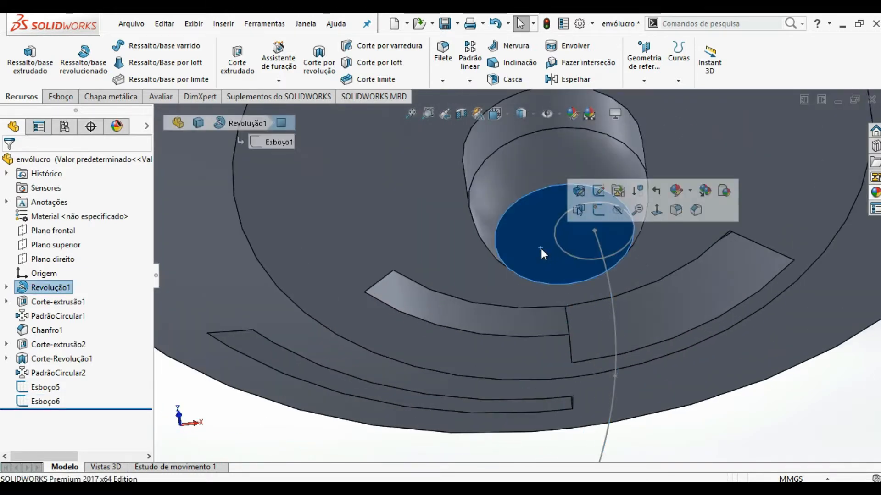
{"action": "left_click", "coordinate": [597, 211]}
{"action": "left_click", "coordinate": [114, 45]}
{"action": "key", "text": "ctrl+8"}
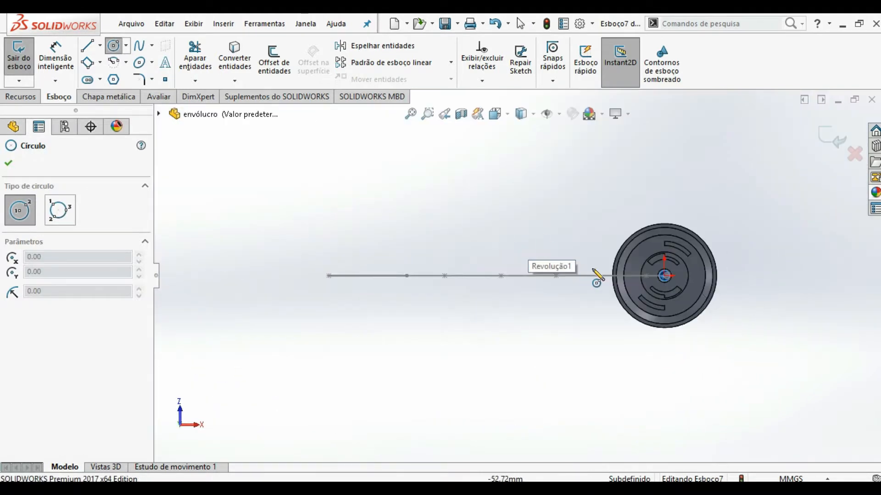
{"action": "scroll", "coordinate": [669, 270], "scroll_direction": "down", "scroll_amount": 12}
{"action": "middle_click_drag", "start_coordinate": [591, 279], "coordinate": [601, 289]}
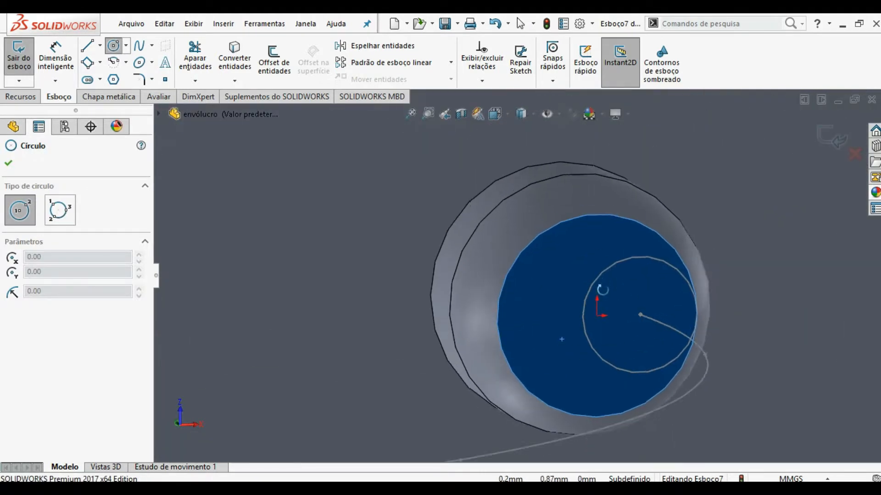
{"action": "left_click", "coordinate": [539, 317]}
{"action": "left_click", "coordinate": [561, 289]}
Set the diameter of the new smaller circle to 2.5 mm
{"action": "key", "text": "d"}
{"action": "left_click", "coordinate": [560, 288]}
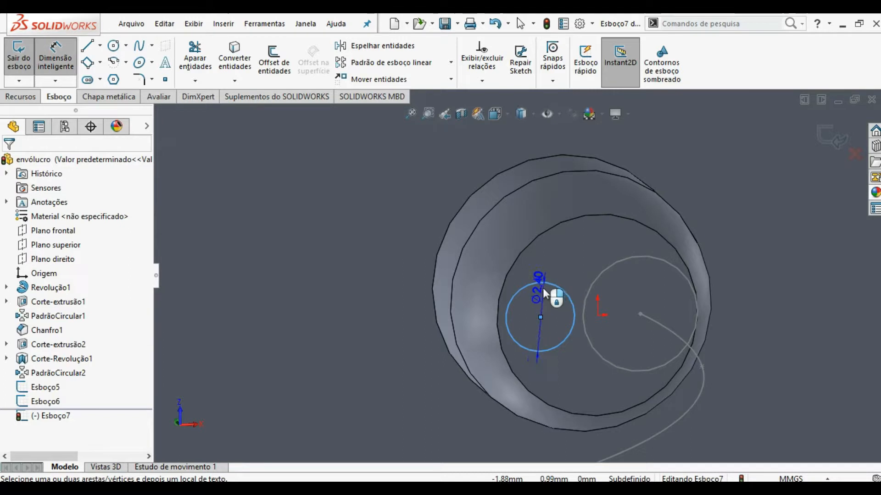
{"action": "left_click", "coordinate": [484, 293]}
{"action": "type", "text": "2"}
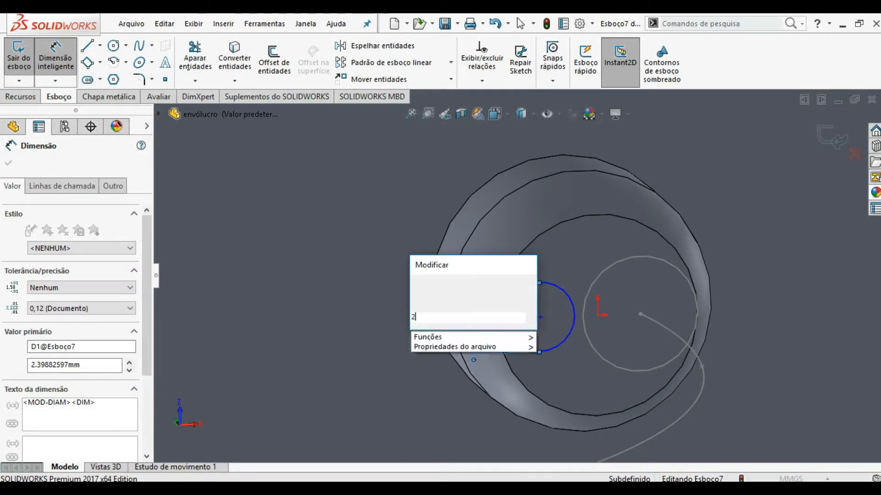
{"action": "type", "text": ".5"}
{"action": "key", "text": "Return"}
Dimension the smaller circle's centre at 2 mm horizontally from the origin
{"action": "left_click", "coordinate": [541, 317]}
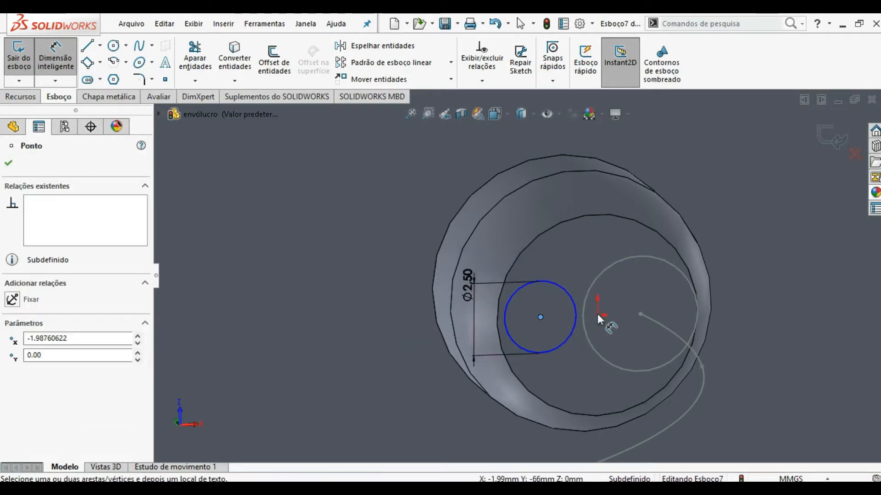
{"action": "mouse_move", "coordinate": [599, 315]}
{"action": "middle_mouse_down"}
{"action": "mouse_move", "coordinate": [582, 315]}
{"action": "mouse_move", "coordinate": [607, 326]}
{"action": "middle_mouse_up"}
{"action": "key", "text": "ctrl+8"}
{"action": "scroll", "coordinate": [672, 276], "scroll_direction": "down", "scroll_amount": 8}
{"action": "scroll", "coordinate": [467, 293], "scroll_direction": "down", "scroll_amount": 5}
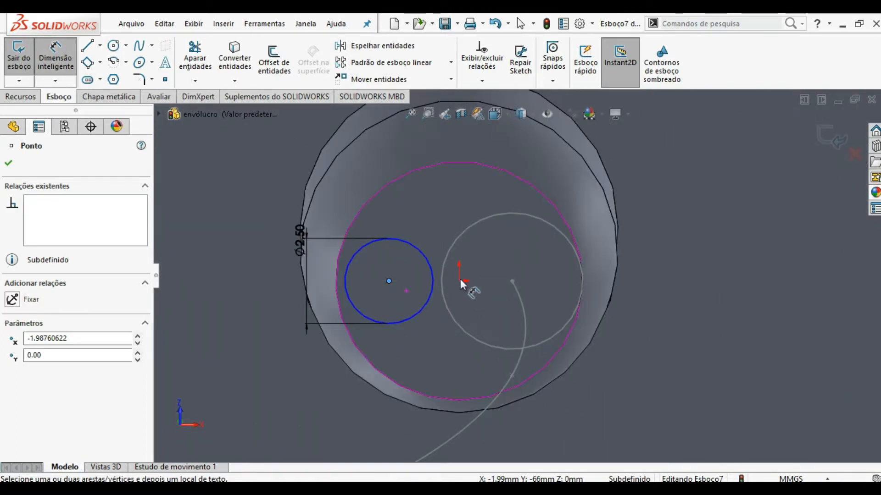
{"action": "left_click", "coordinate": [459, 281]}
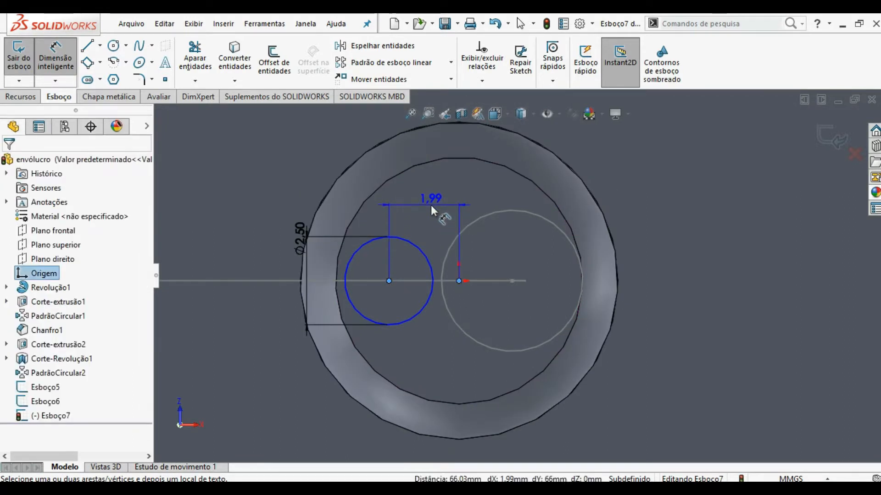
{"action": "left_click", "coordinate": [431, 206]}
{"action": "type", "text": "2"}
{"action": "key", "text": "Return"}
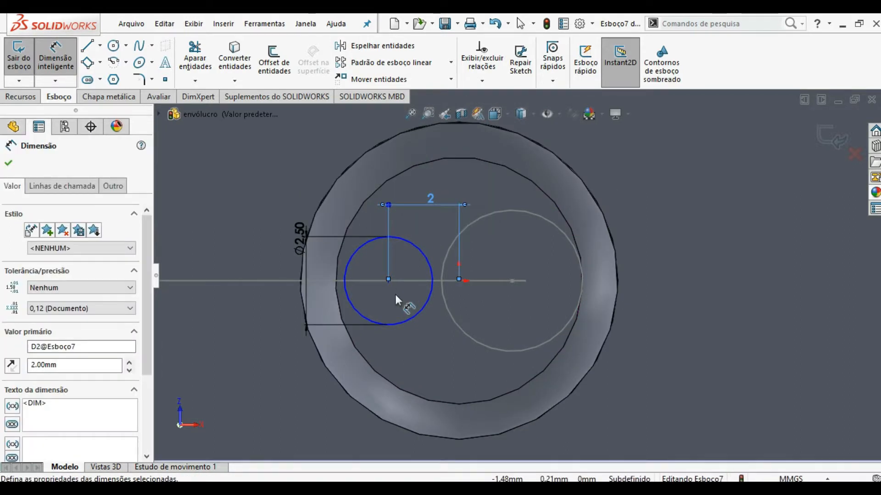
Make the smaller circle's centre horizontal with the origin and close the sketch
{"action": "key", "text": "Escape"}
{"action": "left_click", "coordinate": [388, 280]}
{"action": "left_click", "coordinate": [458, 281], "text": "ctrl"}
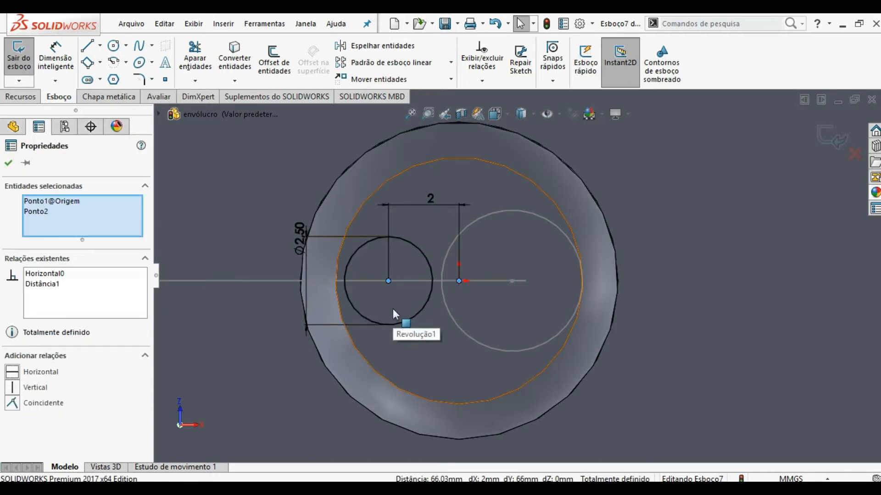
{"action": "left_click", "coordinate": [828, 138]}
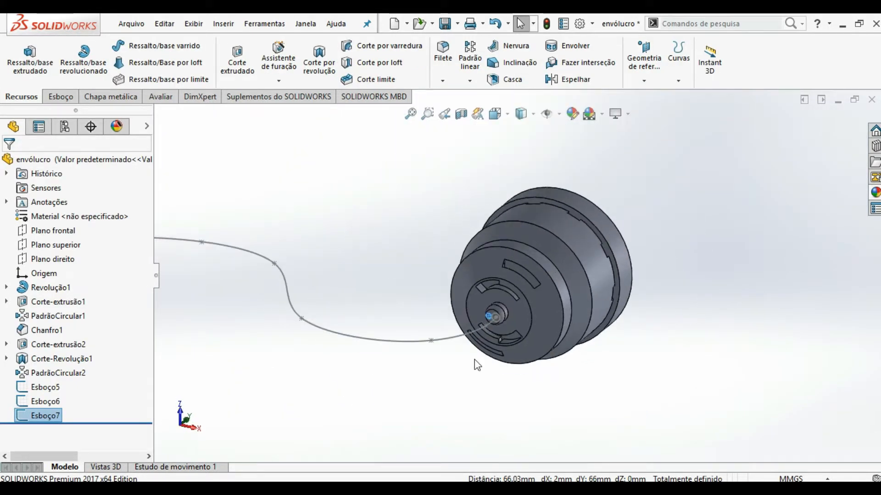
Sketch a spline on Plano frontal from the smaller circle's centre, following the existing cable path through matching points to its far end
{"action": "left_click", "coordinate": [57, 231]}
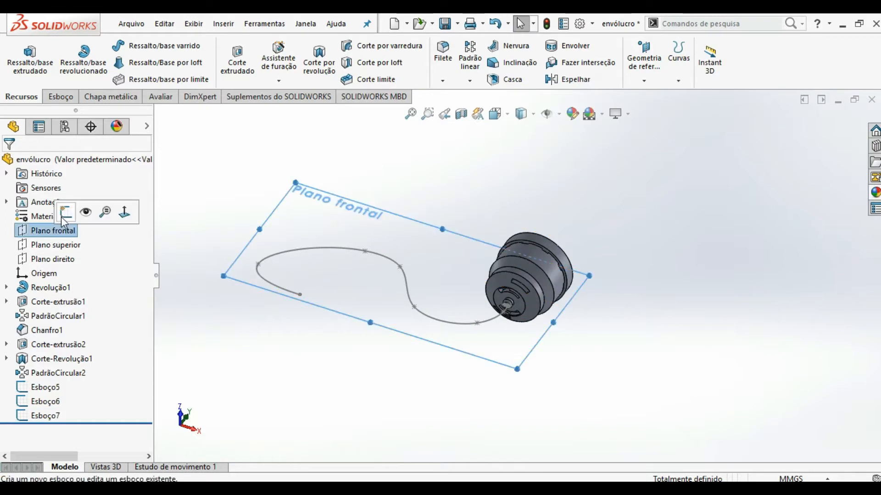
{"action": "left_click", "coordinate": [62, 219]}
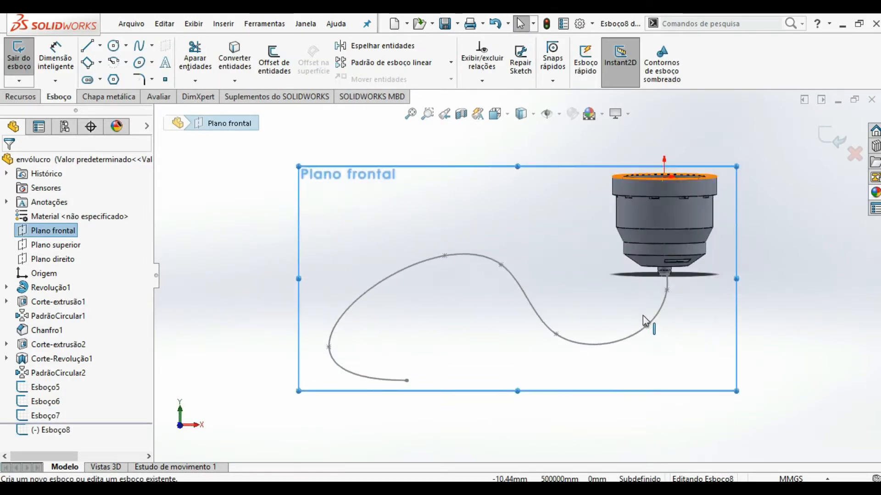
{"action": "scroll", "coordinate": [651, 280], "scroll_direction": "down", "scroll_amount": 10}
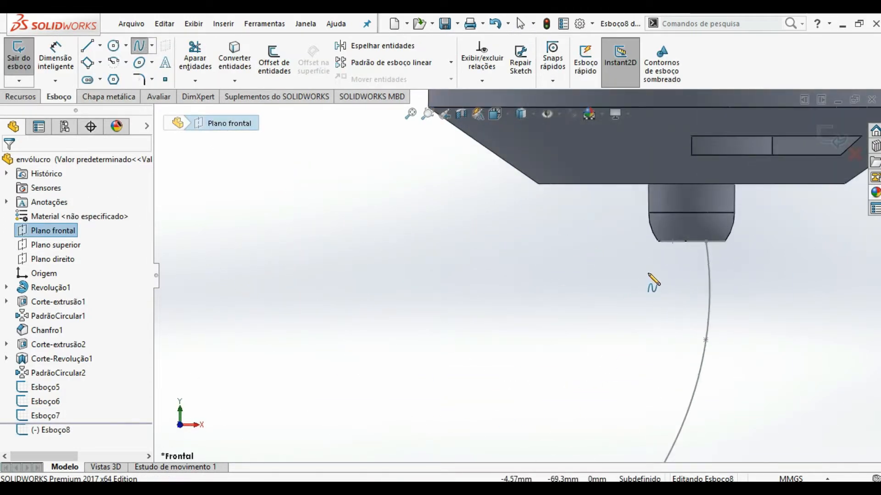
{"action": "left_click", "coordinate": [666, 336]}
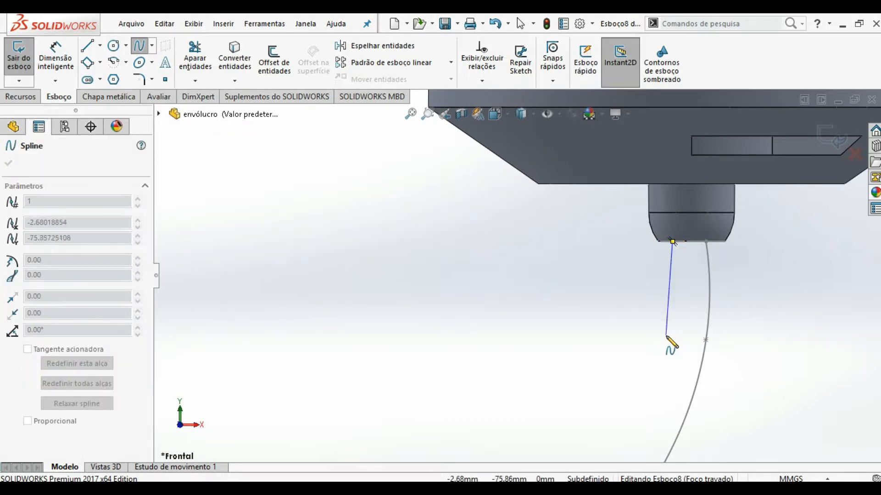
{"action": "scroll", "coordinate": [643, 342], "scroll_direction": "up", "scroll_amount": 7}
{"action": "scroll", "coordinate": [413, 344], "scroll_direction": "down", "scroll_amount": 2}
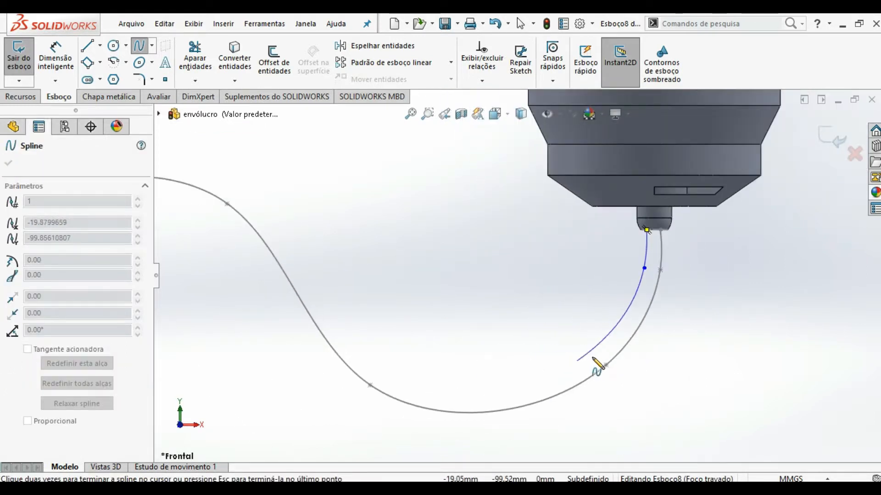
{"action": "left_click", "coordinate": [376, 366]}
{"action": "scroll", "coordinate": [316, 264], "scroll_direction": "up", "scroll_amount": 4}
{"action": "scroll", "coordinate": [302, 190], "scroll_direction": "down", "scroll_amount": 2}
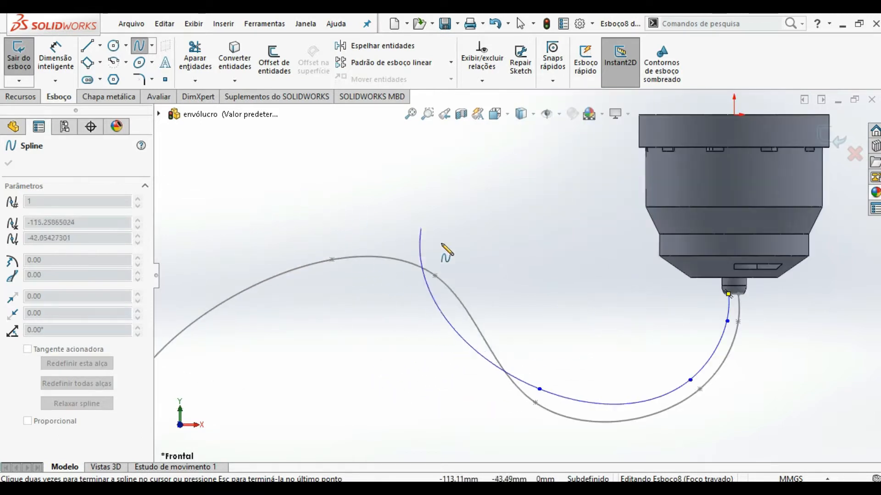
{"action": "left_click", "coordinate": [450, 259]}
{"action": "left_click", "coordinate": [323, 241]}
{"action": "scroll", "coordinate": [257, 269], "scroll_direction": "up", "scroll_amount": 3}
{"action": "scroll", "coordinate": [255, 274], "scroll_direction": "down", "scroll_amount": 1}
{"action": "left_click", "coordinate": [273, 365]}
{"action": "double_click", "coordinate": [406, 430]}
{"action": "key", "text": "Escape"}
Move the new spline's upper-arc point back along the curve and shift its trough point to even the gap to the existing path
{"action": "scroll", "coordinate": [428, 252], "scroll_direction": "down", "scroll_amount": 5}
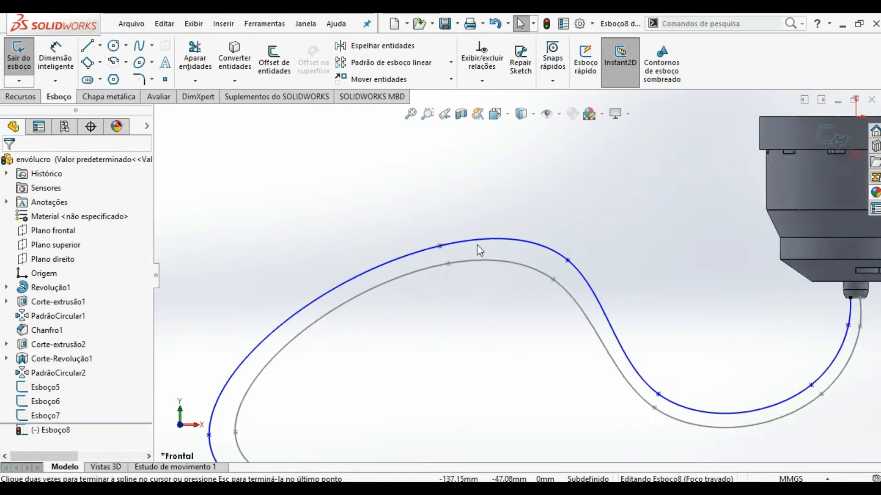
{"action": "left_click_drag", "start_coordinate": [428, 252], "coordinate": [293, 302]}
{"action": "scroll", "coordinate": [676, 284], "scroll_direction": "up", "scroll_amount": 5}
{"action": "scroll", "coordinate": [644, 315], "scroll_direction": "down", "scroll_amount": 5}
{"action": "left_click_drag", "start_coordinate": [618, 331], "coordinate": [636, 324]}
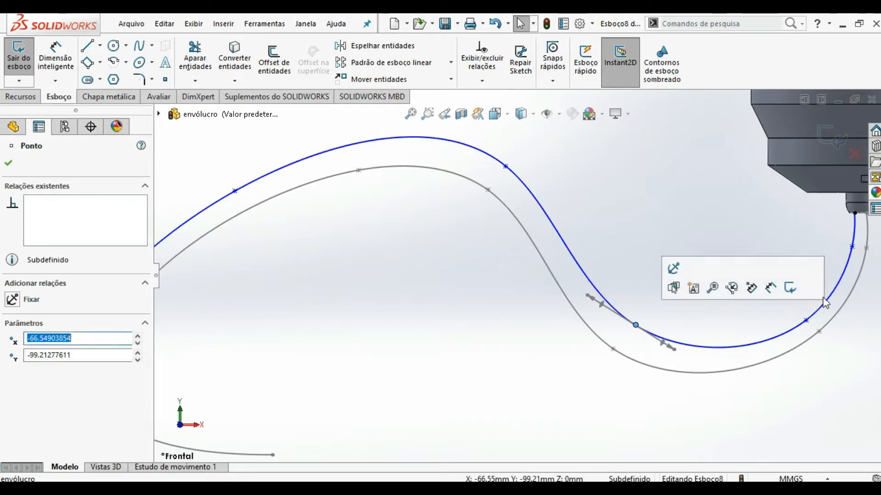
Adjust the two spline points nearest the peg so the curve runs more evenly beside the existing path
{"action": "scroll", "coordinate": [821, 298], "scroll_direction": "up", "scroll_amount": 3}
{"action": "scroll", "coordinate": [761, 265], "scroll_direction": "down", "scroll_amount": 5}
{"action": "left_click", "coordinate": [585, 361]}
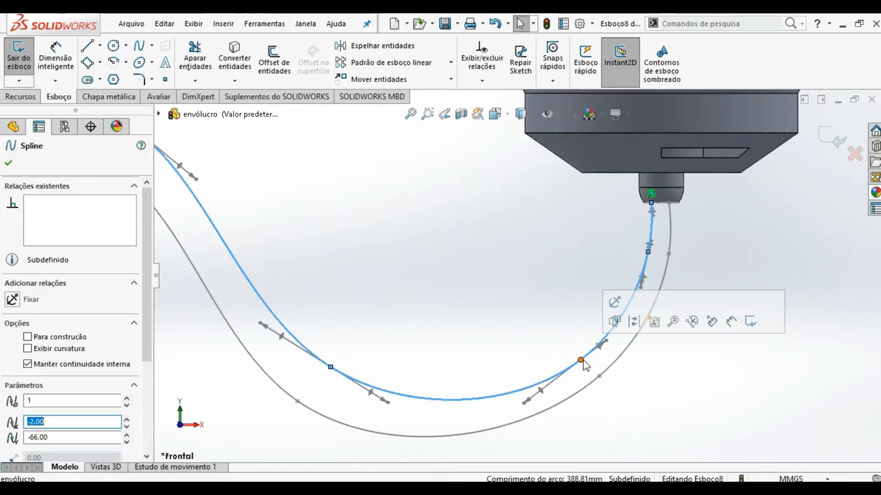
{"action": "key", "text": "Escape"}
{"action": "left_click_drag", "start_coordinate": [581, 361], "coordinate": [578, 354]}
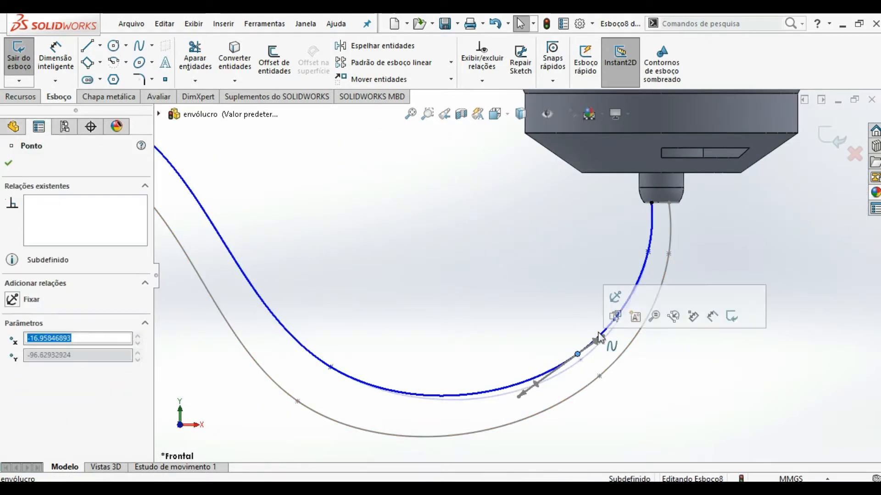
{"action": "left_click_drag", "start_coordinate": [648, 252], "coordinate": [645, 259]}
Reposition the spline points on the upper arc and the far bend, and close the sketch
{"action": "scroll", "coordinate": [487, 275], "scroll_direction": "down", "scroll_amount": 8}
{"action": "scroll", "coordinate": [386, 270], "scroll_direction": "down", "scroll_amount": 5}
{"action": "left_click_drag", "start_coordinate": [458, 246], "coordinate": [416, 271]}
{"action": "mouse_move", "coordinate": [355, 361]}
{"action": "left_mouse_down"}
{"action": "mouse_move", "coordinate": [351, 340]}
{"action": "mouse_move", "coordinate": [359, 350]}
{"action": "left_mouse_up"}
{"action": "left_click", "coordinate": [610, 356]}
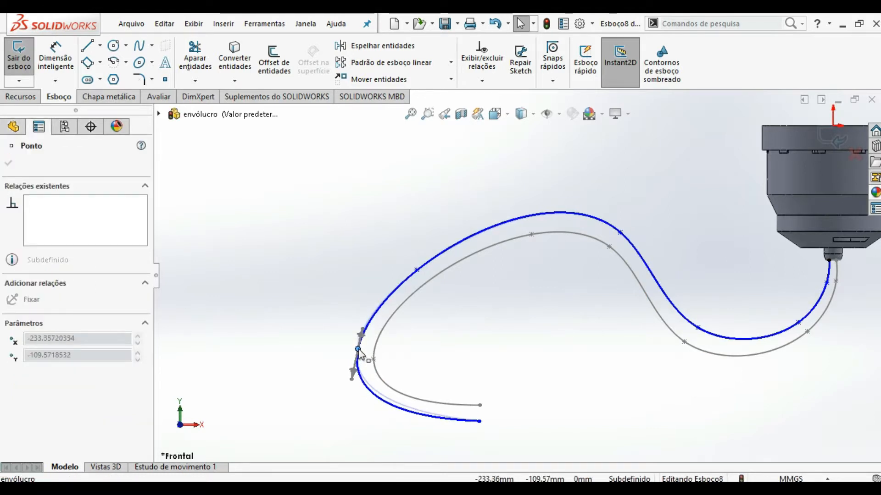
{"action": "left_click", "coordinate": [608, 376]}
{"action": "key", "text": "ctrl+7"}
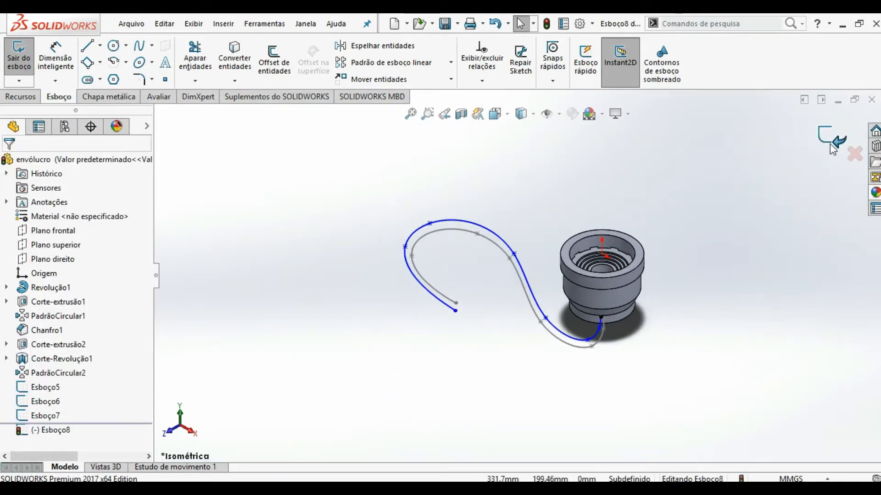
{"action": "left_click", "coordinate": [831, 145]}
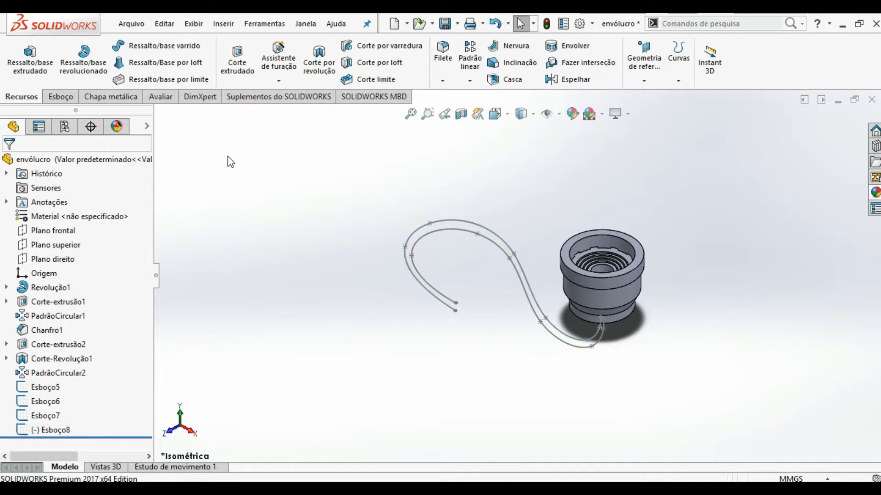
Sweep the 4 mm circle Esboço5 along the spline path Esboço6 to create the thicker cable
{"action": "left_click", "coordinate": [158, 48]}
{"action": "middle_click_drag", "start_coordinate": [589, 356], "coordinate": [611, 229]}
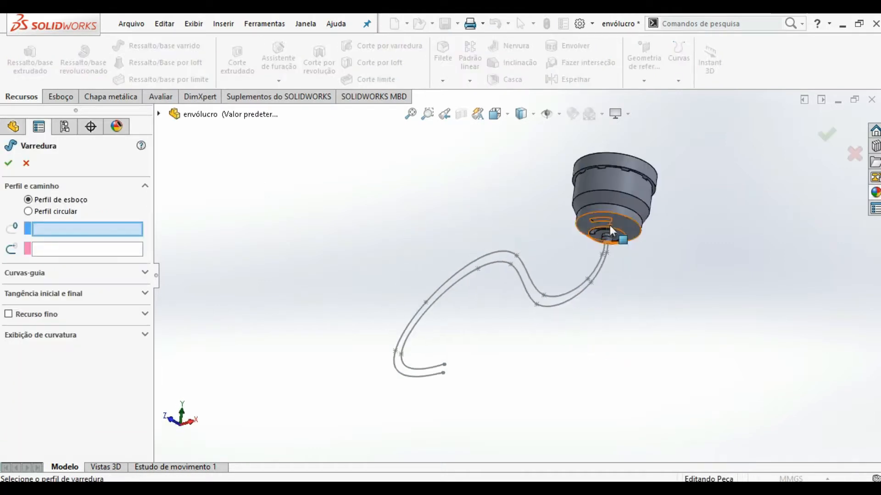
{"action": "scroll", "coordinate": [610, 229], "scroll_direction": "down", "scroll_amount": 10}
{"action": "left_click", "coordinate": [470, 381]}
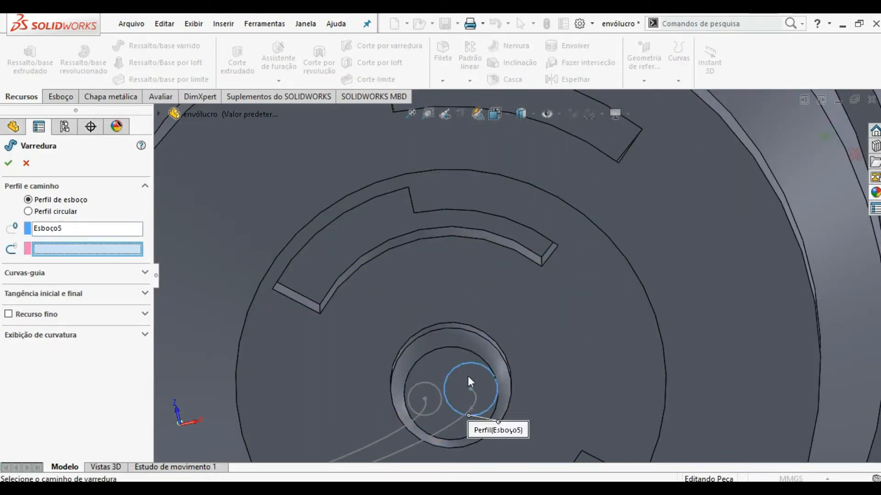
{"action": "scroll", "coordinate": [470, 382], "scroll_direction": "up", "scroll_amount": 5}
{"action": "middle_click_drag", "start_coordinate": [471, 382], "coordinate": [472, 382]}
{"action": "left_click", "coordinate": [467, 362]}
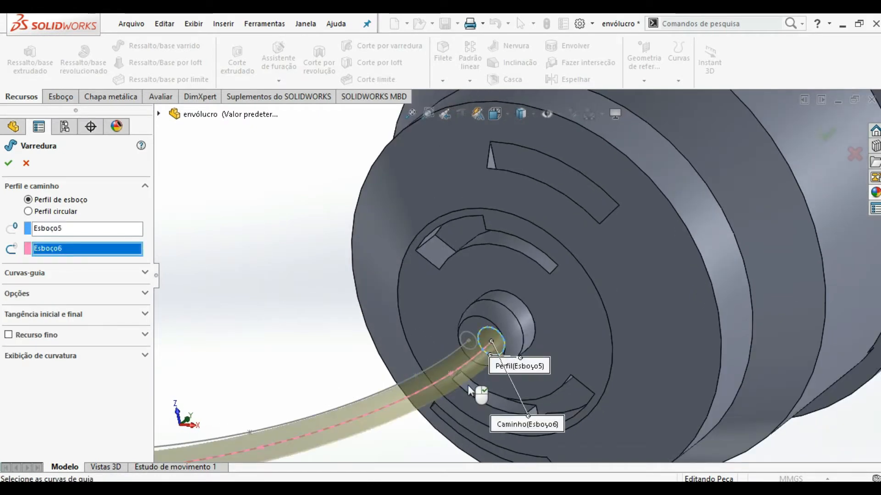
{"action": "scroll", "coordinate": [381, 303], "scroll_direction": "up", "scroll_amount": 9}
{"action": "scroll", "coordinate": [376, 279], "scroll_direction": "down", "scroll_amount": 1}
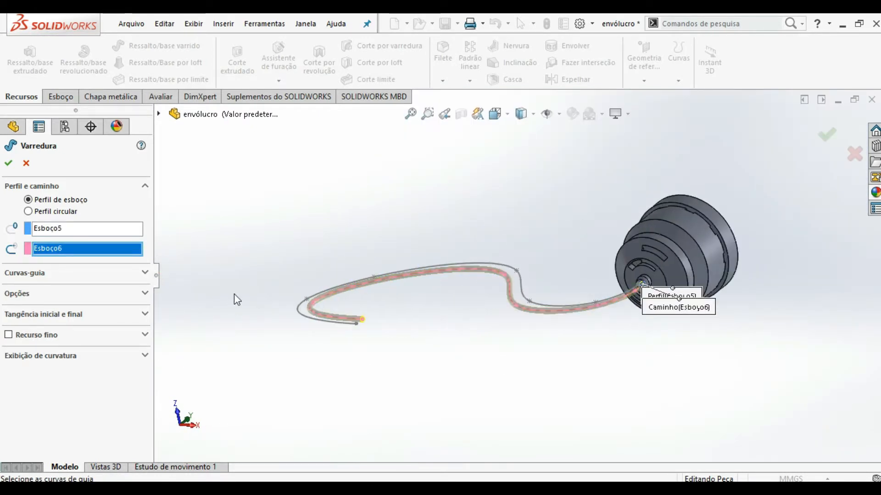
{"action": "left_click", "coordinate": [7, 157]}
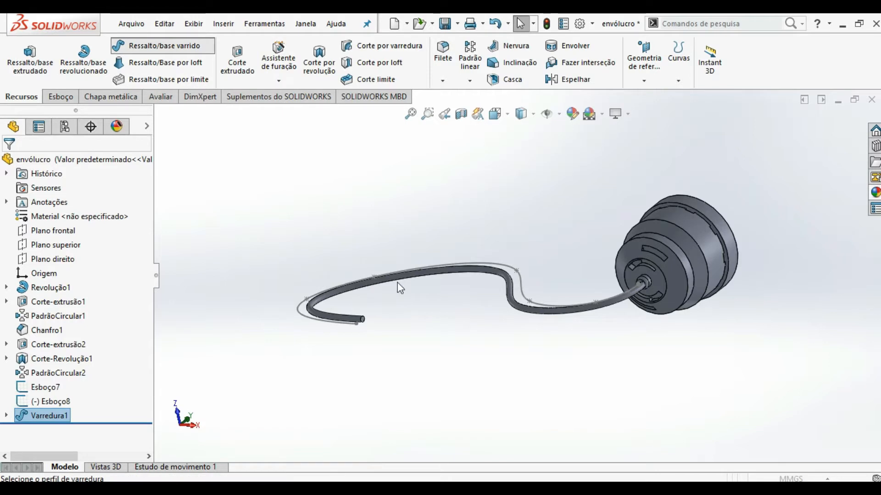
Sweep the 2.5 mm circle Esboço7 along the spline path Esboço8 to create the thinner cable
{"action": "scroll", "coordinate": [660, 279], "scroll_direction": "down", "scroll_amount": 5}
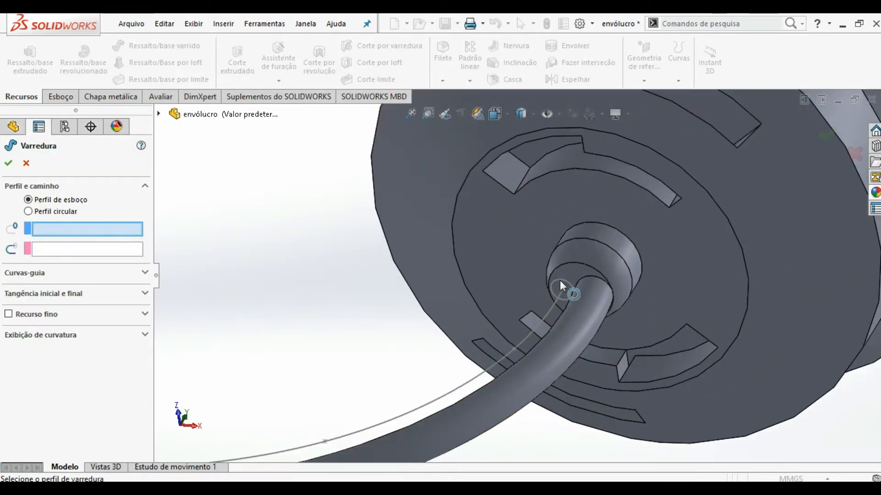
{"action": "left_click", "coordinate": [556, 298]}
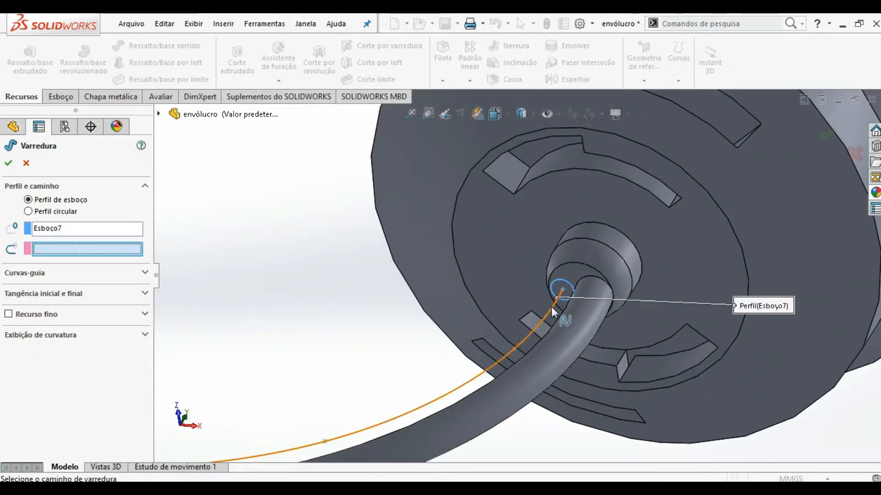
{"action": "left_click", "coordinate": [553, 312]}
{"action": "key", "text": "f"}
{"action": "middle_click_drag", "start_coordinate": [390, 344], "coordinate": [394, 358]}
{"action": "key", "text": "ctrl+5"}
{"action": "key", "text": "ctrl+1"}
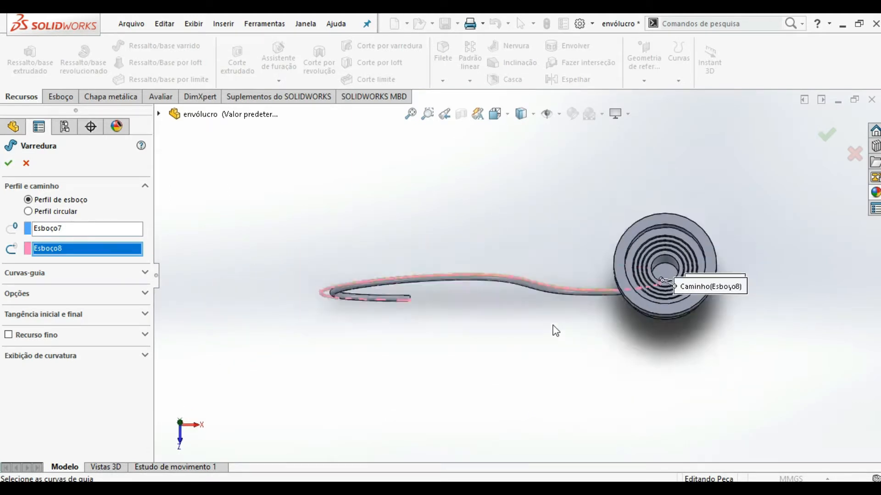
{"action": "left_click", "coordinate": [9, 163]}
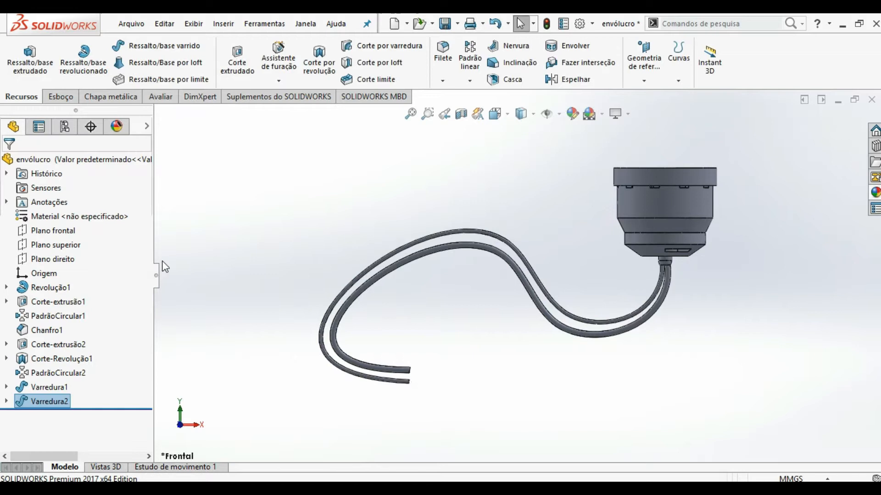
{"action": "left_click", "coordinate": [6, 401]}
{"action": "left_click", "coordinate": [60, 416]}
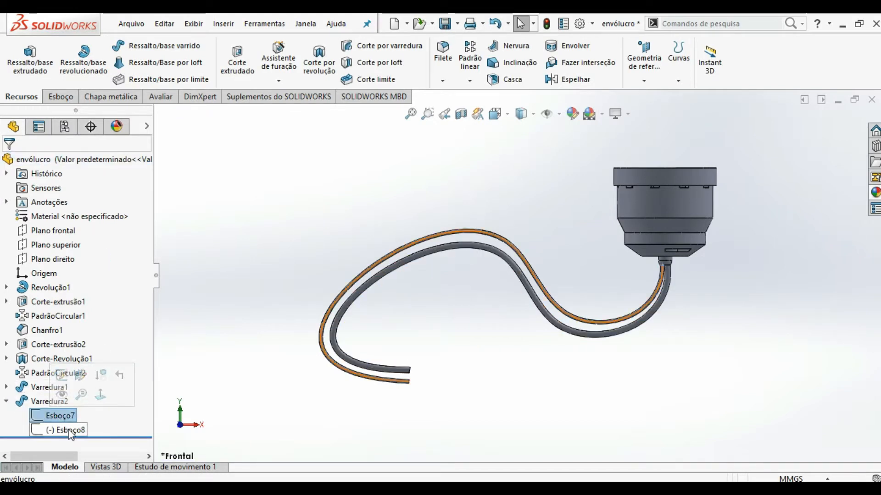
{"action": "left_click", "coordinate": [71, 382]}
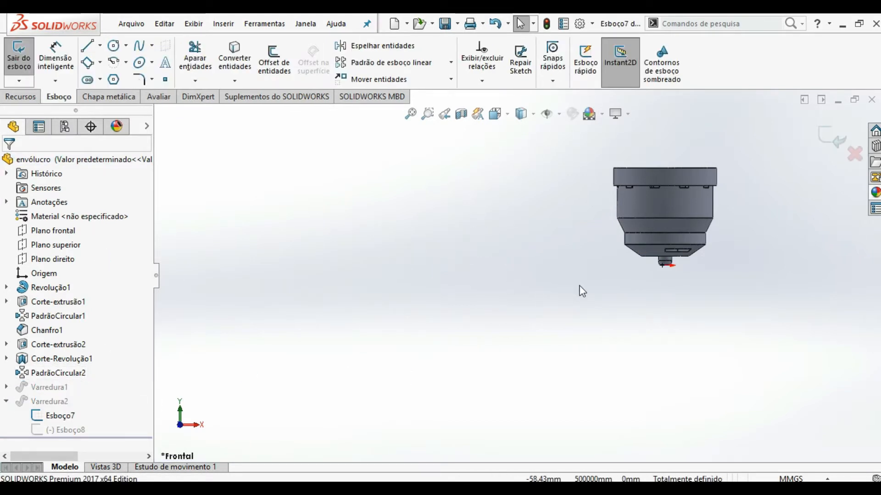
{"action": "left_click", "coordinate": [831, 138]}
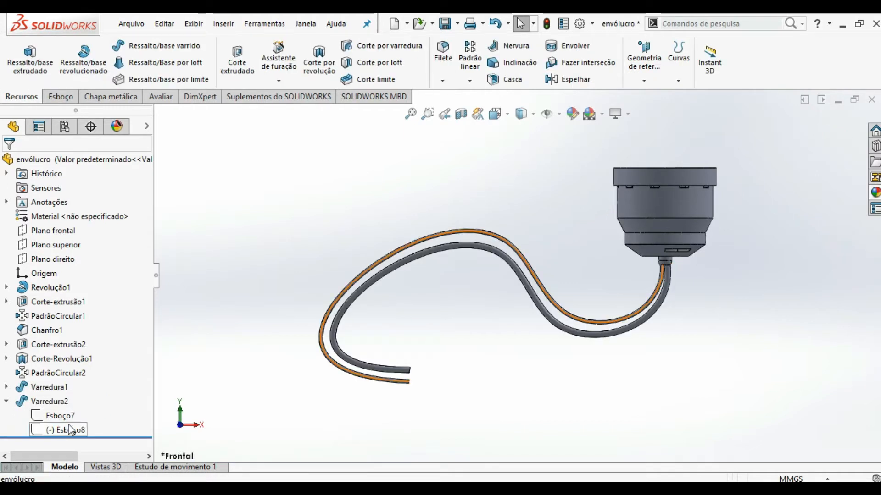
{"action": "scroll", "coordinate": [527, 319], "scroll_direction": "down", "scroll_amount": 5}
{"action": "scroll", "coordinate": [482, 323], "scroll_direction": "up", "scroll_amount": 1}
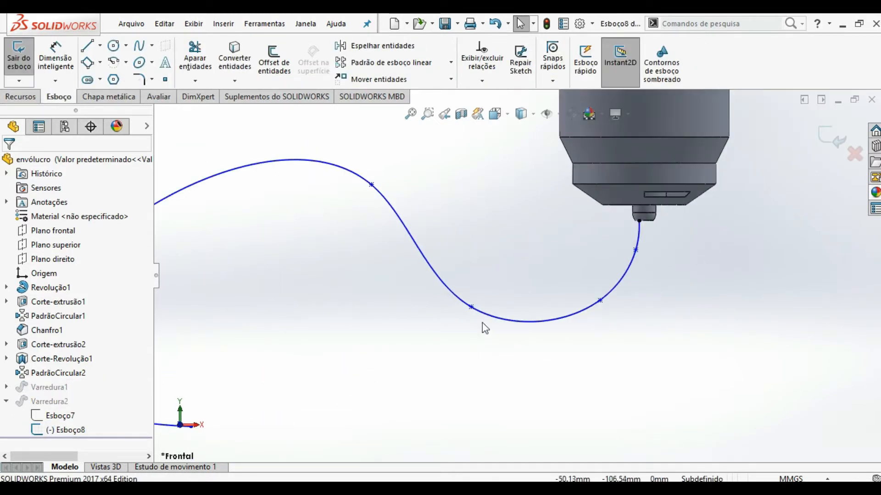
{"action": "scroll", "coordinate": [462, 305], "scroll_direction": "down", "scroll_amount": 1}
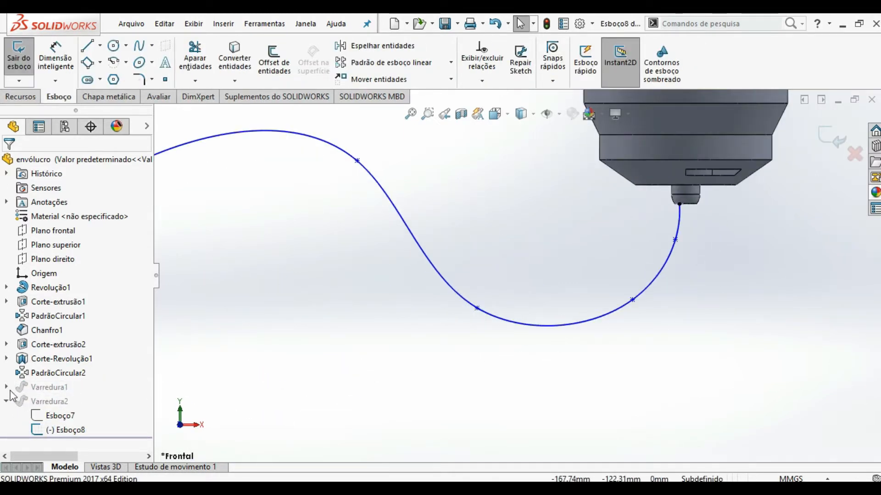
{"action": "left_click", "coordinate": [832, 139]}
Show the thicker cable's path sketch Esboço6 from Varredura1 as a reference
{"action": "left_click", "coordinate": [7, 387]}
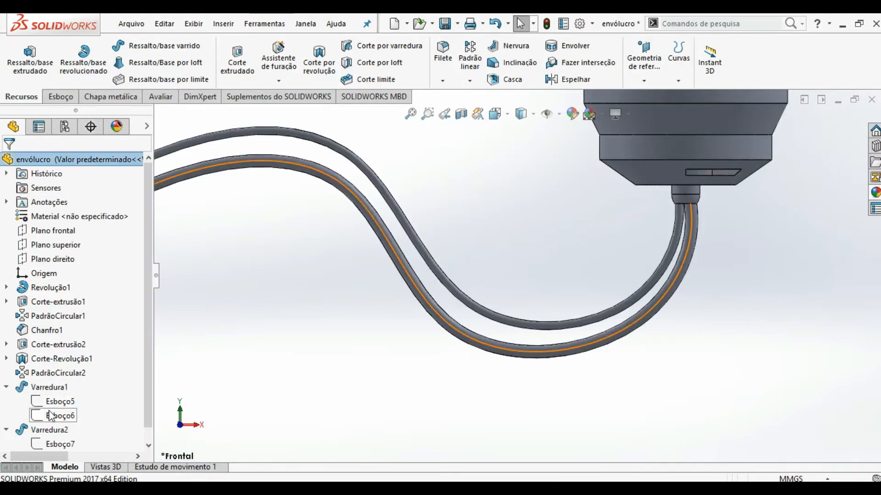
{"action": "left_click", "coordinate": [50, 405]}
{"action": "left_click", "coordinate": [60, 416]}
Edit the thinner cable's path sketch Esboço8 and move its trough and crest points closer to the thicker cable's path
{"action": "left_click", "coordinate": [60, 444]}
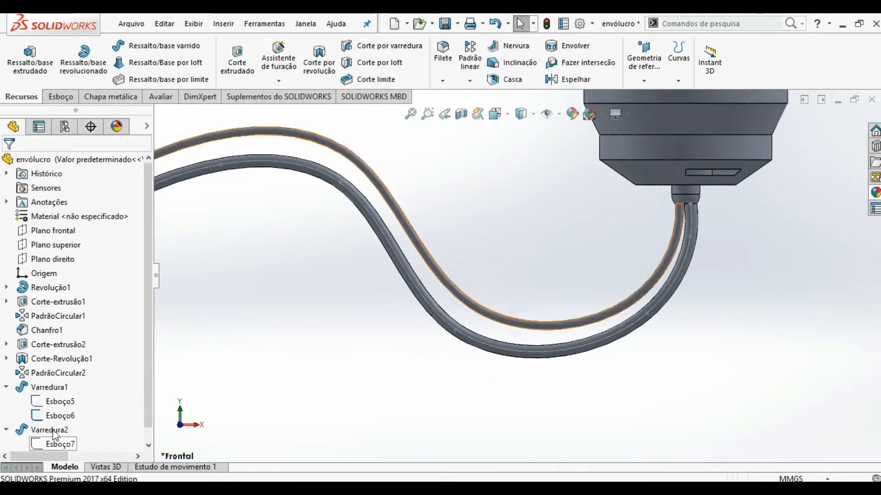
{"action": "scroll", "coordinate": [59, 442], "scroll_direction": "down", "scroll_amount": 1}
{"action": "left_click", "coordinate": [60, 445]}
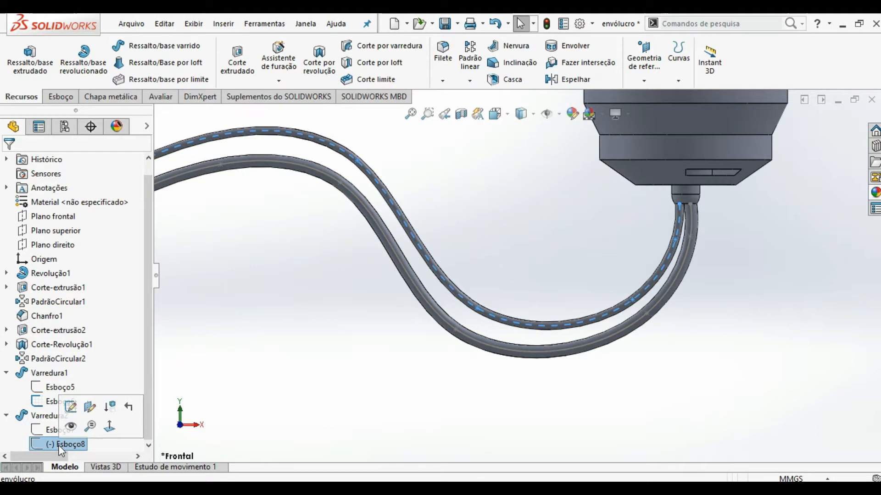
{"action": "left_click", "coordinate": [67, 408]}
{"action": "left_click_drag", "start_coordinate": [477, 308], "coordinate": [476, 318]}
{"action": "scroll", "coordinate": [299, 164], "scroll_direction": "up", "scroll_amount": 3}
{"action": "scroll", "coordinate": [299, 164], "scroll_direction": "down", "scroll_amount": 2}
{"action": "left_click_drag", "start_coordinate": [497, 228], "coordinate": [487, 235]}
Move the spline's upper-arc and far-bend points to follow the thicker cable's path, and close the sketch
{"action": "mouse_move", "coordinate": [285, 240]}
{"action": "left_mouse_down"}
{"action": "mouse_move", "coordinate": [354, 204]}
{"action": "mouse_move", "coordinate": [371, 218]}
{"action": "left_mouse_up"}
{"action": "key", "text": "f"}
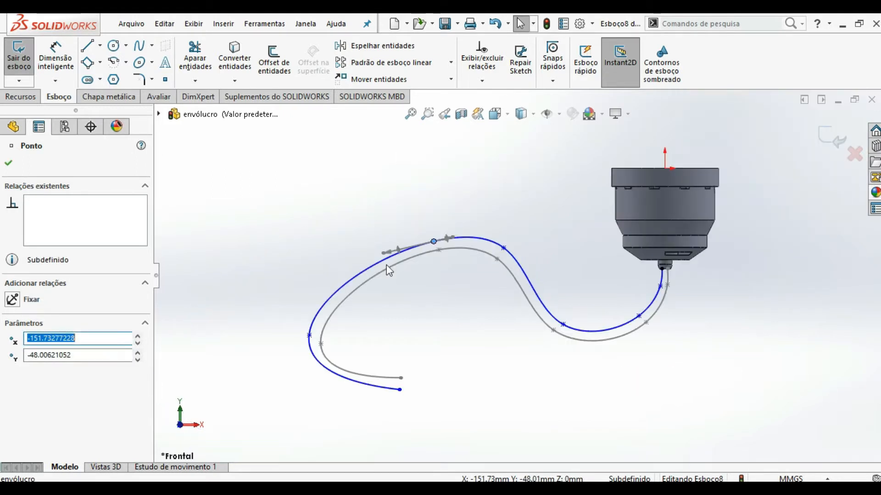
{"action": "scroll", "coordinate": [353, 324], "scroll_direction": "down", "scroll_amount": 2}
{"action": "left_click_drag", "start_coordinate": [354, 318], "coordinate": [361, 321]}
{"action": "left_click", "coordinate": [824, 133]}
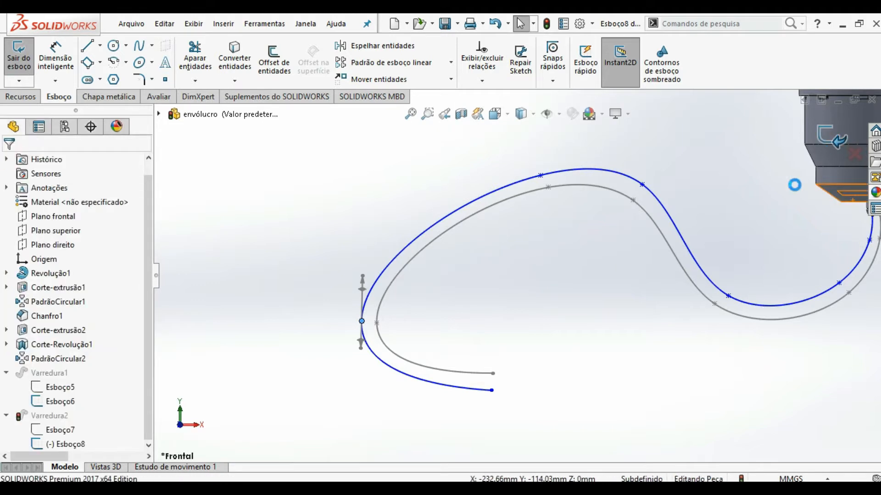
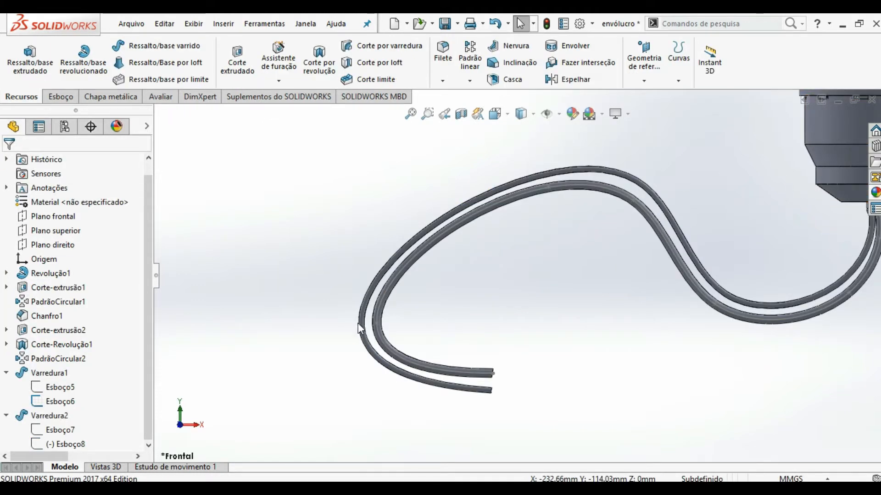
Edit the thinner cable's path sketch Esboço8 and move its free end closer to the thicker cable's path end
{"action": "scroll", "coordinate": [513, 277], "scroll_direction": "up", "scroll_amount": 5}
{"action": "scroll", "coordinate": [511, 294], "scroll_direction": "down", "scroll_amount": 4}
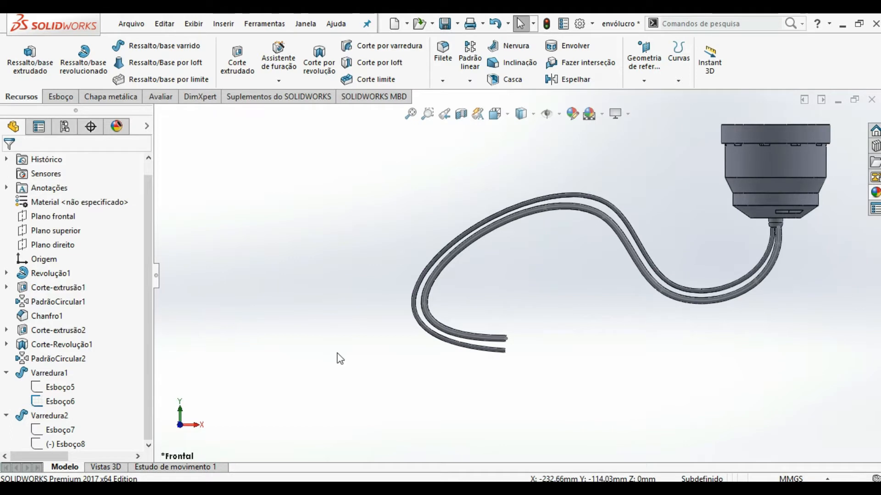
{"action": "left_click", "coordinate": [62, 445]}
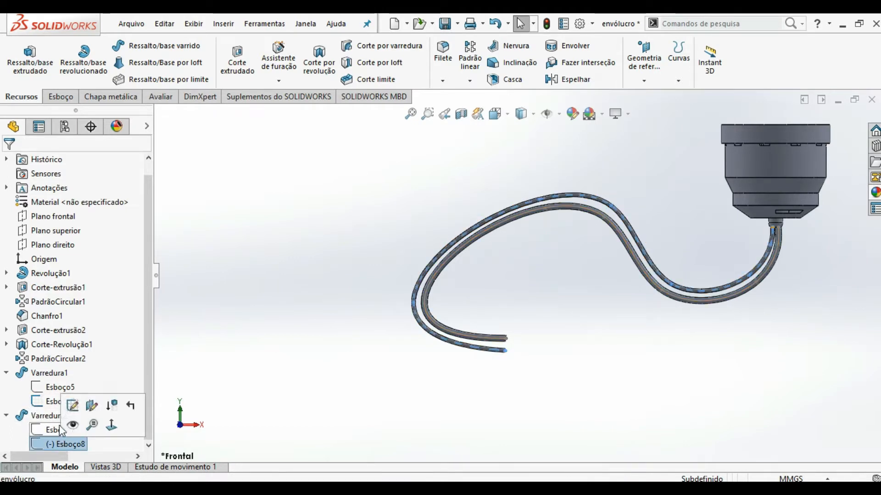
{"action": "left_click", "coordinate": [69, 406]}
{"action": "scroll", "coordinate": [511, 345], "scroll_direction": "down", "scroll_amount": 2}
{"action": "left_click_drag", "start_coordinate": [518, 372], "coordinate": [518, 361]}
{"action": "left_click", "coordinate": [535, 383]}
{"action": "key", "text": "c"}
{"action": "left_click", "coordinate": [519, 360]}
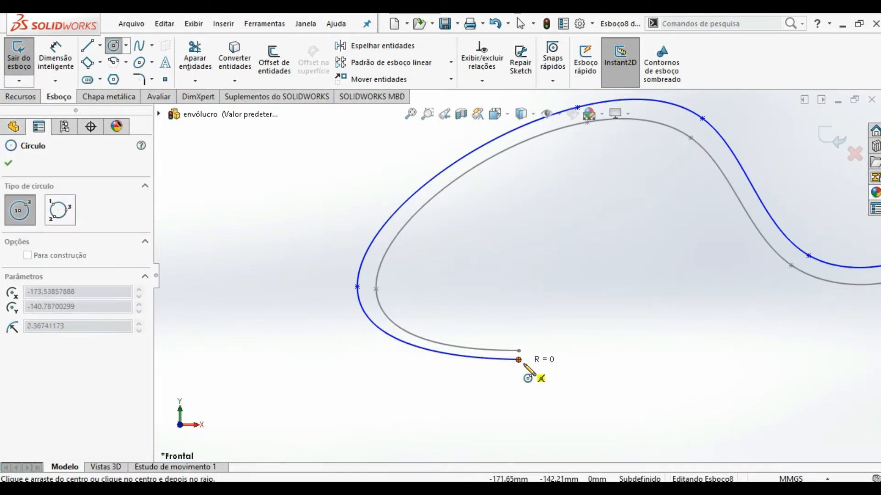
{"action": "key", "text": "Escape"}
Dimension the vertical gap between the free ends of the two cable paths as 3 mm and close the sketch
{"action": "key", "text": "d"}
{"action": "left_click", "coordinate": [519, 360]}
{"action": "left_click", "coordinate": [518, 351]}
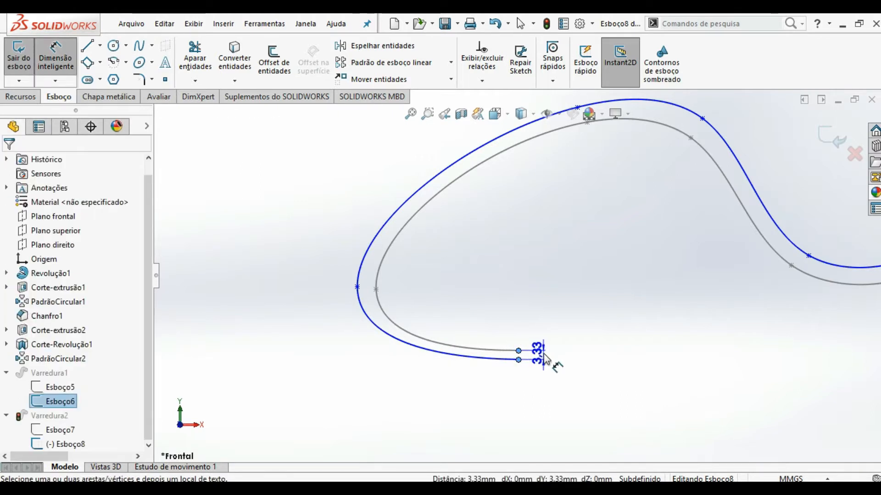
{"action": "left_click", "coordinate": [544, 359]}
{"action": "key", "text": "Return"}
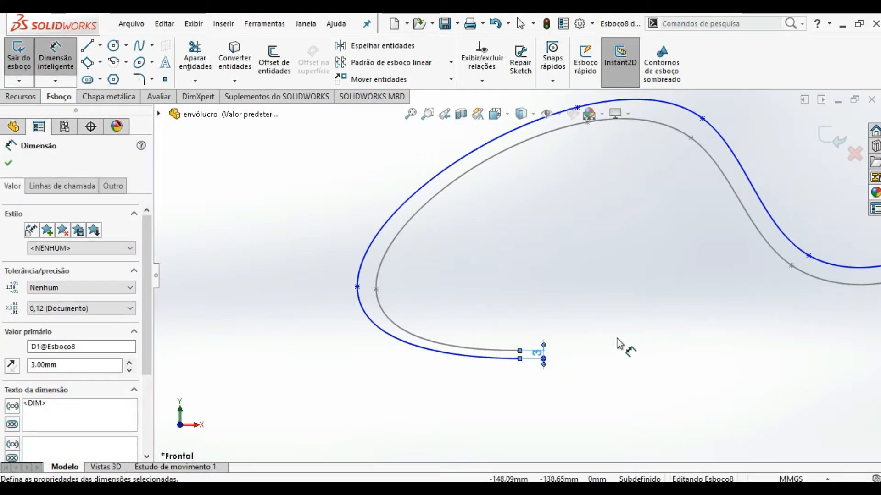
{"action": "key", "text": "Escape"}
{"action": "scroll", "coordinate": [643, 264], "scroll_direction": "up", "scroll_amount": 1}
{"action": "left_click", "coordinate": [721, 214]}
{"action": "left_click", "coordinate": [828, 137]}
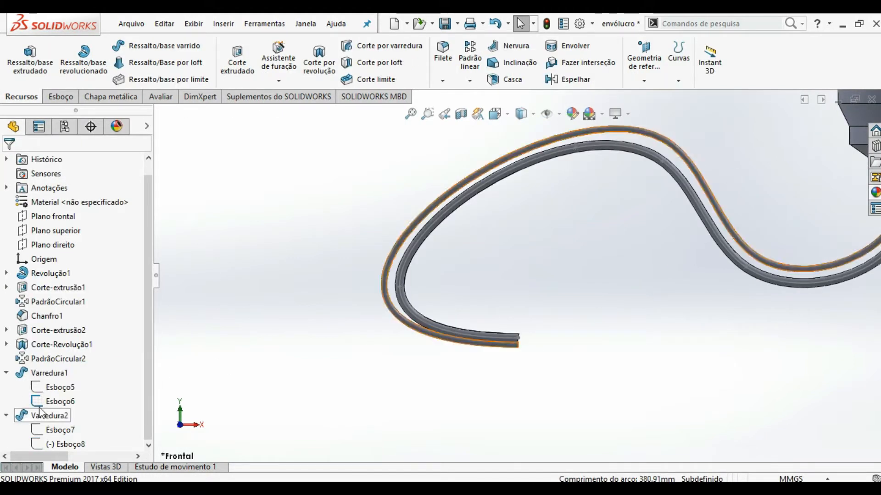
Set the gap between the two path ends in Esboço8 to 4.5 mm, close the sketch and save the part in isometric view
{"action": "left_click", "coordinate": [60, 402]}
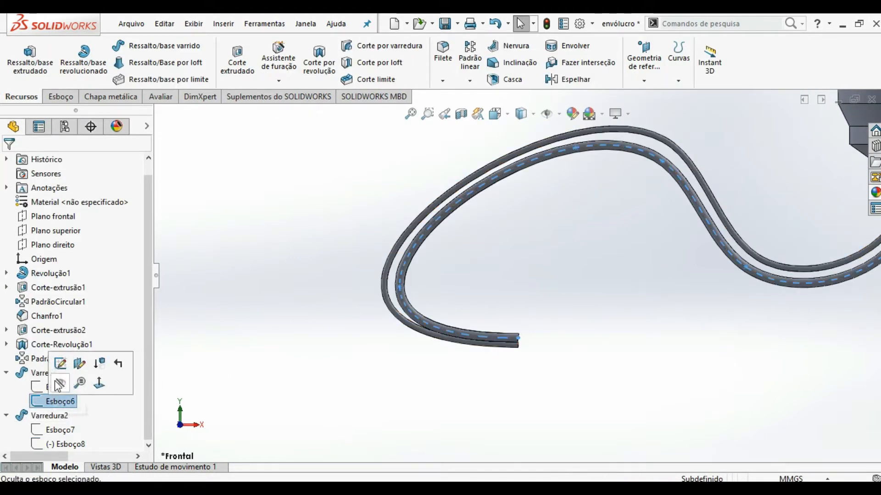
{"action": "left_click", "coordinate": [64, 447]}
{"action": "left_click", "coordinate": [75, 406]}
{"action": "scroll", "coordinate": [523, 357], "scroll_direction": "down", "scroll_amount": 2}
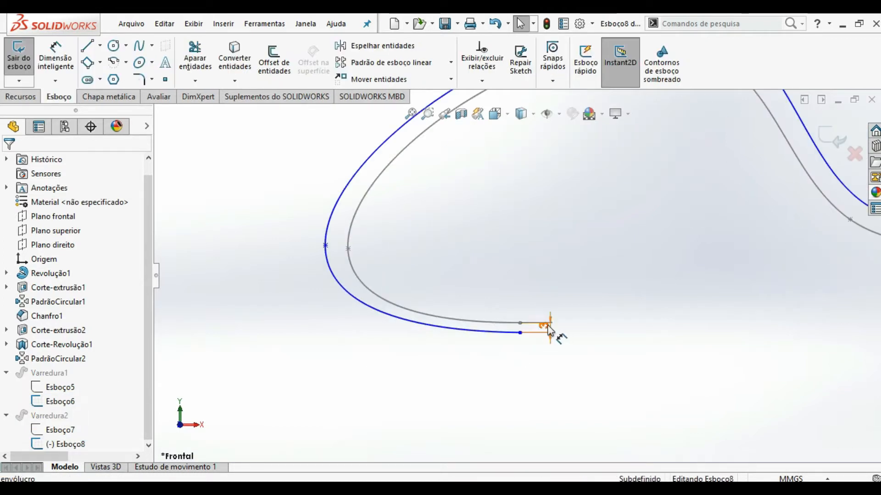
{"action": "left_click", "coordinate": [549, 329]}
{"action": "type", "text": "4,5"}
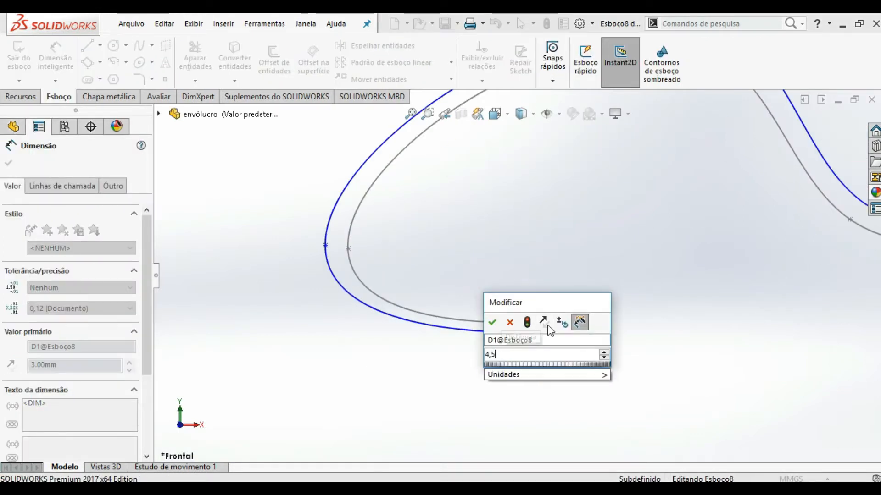
{"action": "key", "text": "Return"}
{"action": "key", "text": "Escape"}
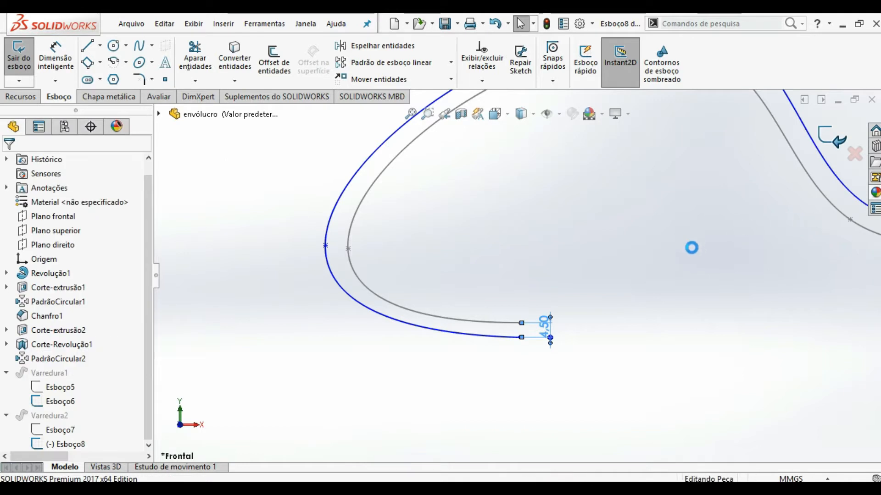
{"action": "scroll", "coordinate": [557, 305], "scroll_direction": "up", "scroll_amount": 4}
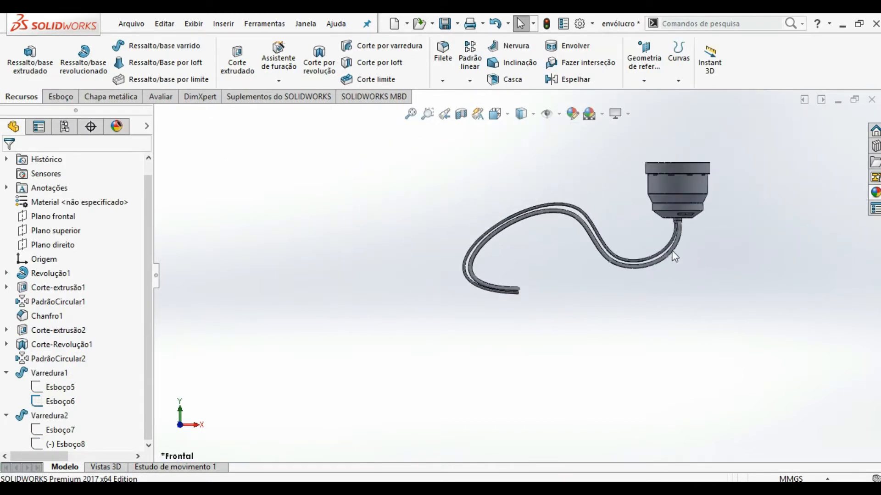
{"action": "key", "text": "ctrl+7"}
{"action": "key", "text": "ctrl+s"}
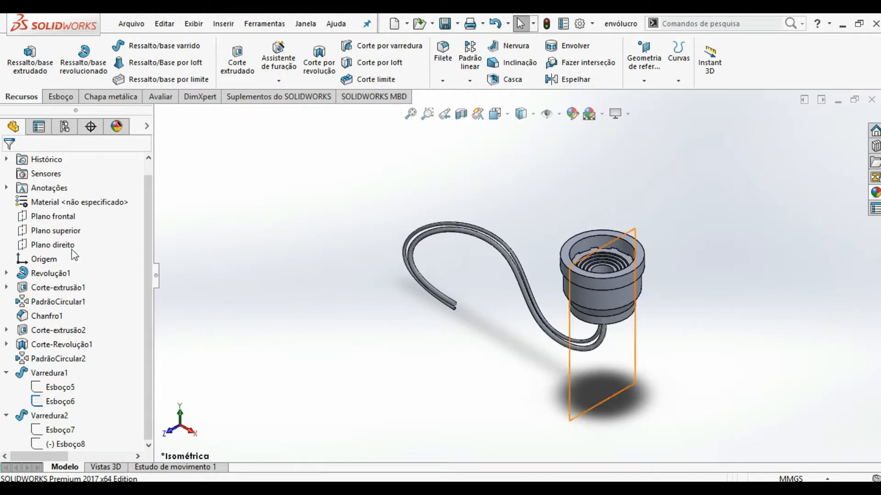
Start a new sketch on Plano frontal and hide the thicker cable's path sketch Esboço6
{"action": "left_click", "coordinate": [61, 219]}
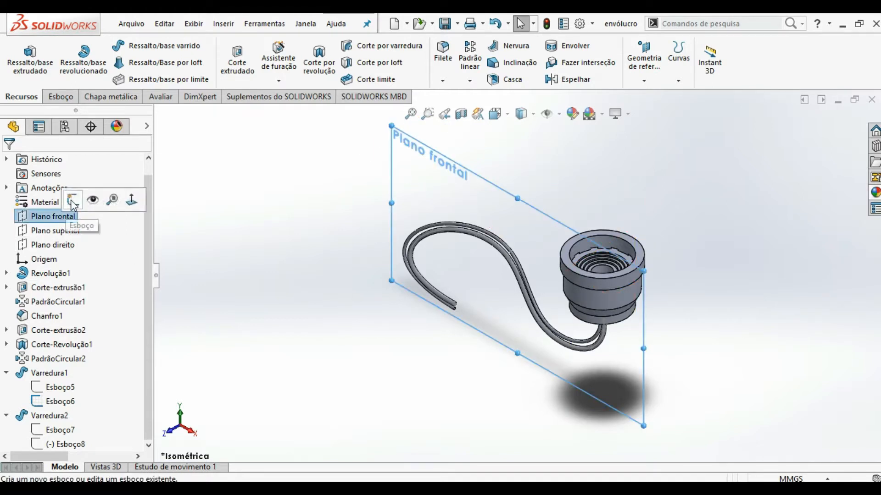
{"action": "left_click", "coordinate": [73, 198]}
{"action": "scroll", "coordinate": [447, 373], "scroll_direction": "down", "scroll_amount": 10}
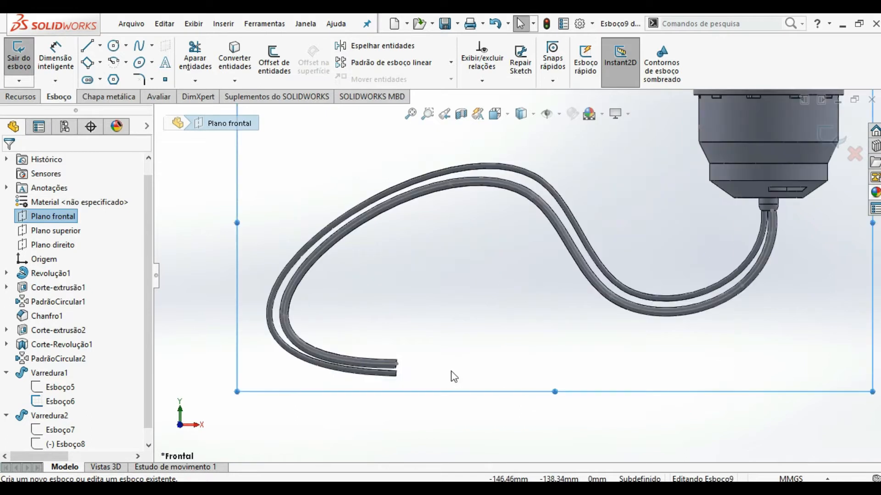
{"action": "right_click", "coordinate": [55, 402]}
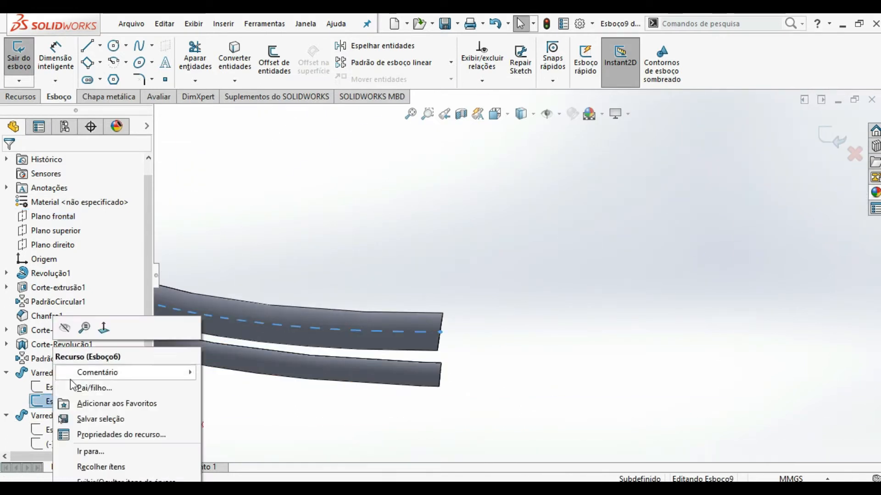
{"action": "left_click", "coordinate": [66, 328]}
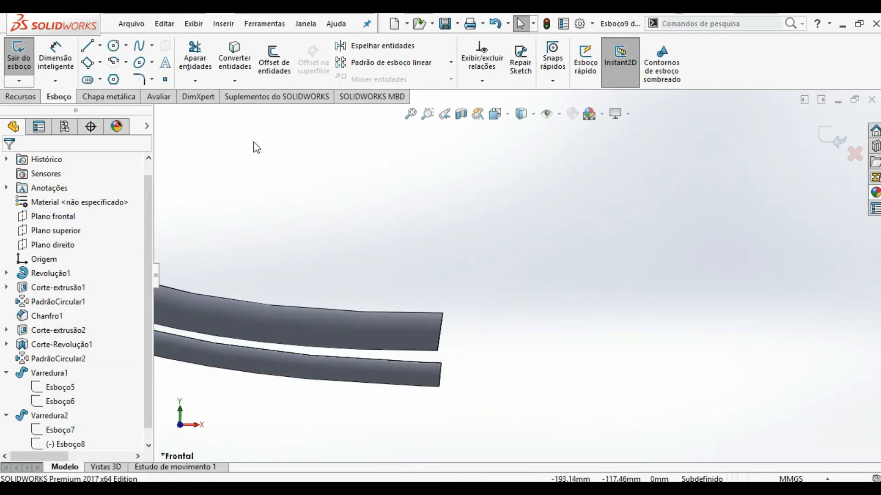
Draw a construction line about 9.6 mm long outward from the lower corner of the thicker cable's end
{"action": "key", "text": "l"}
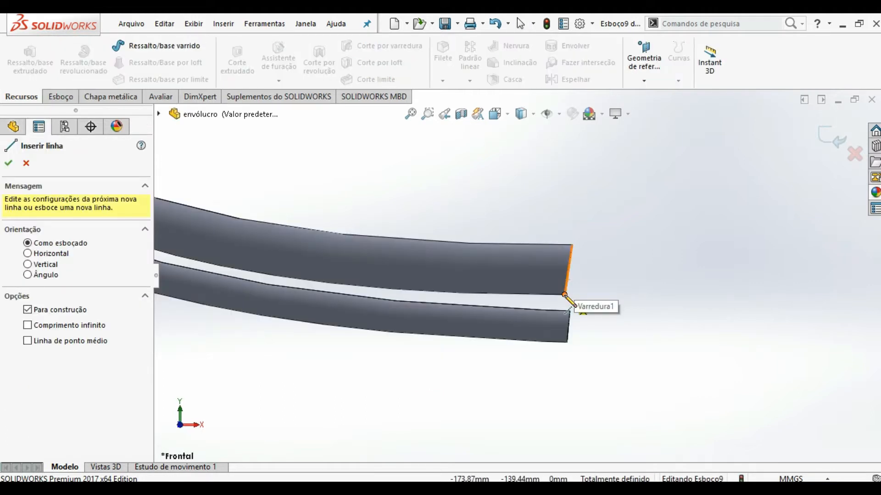
{"action": "left_click", "coordinate": [565, 295]}
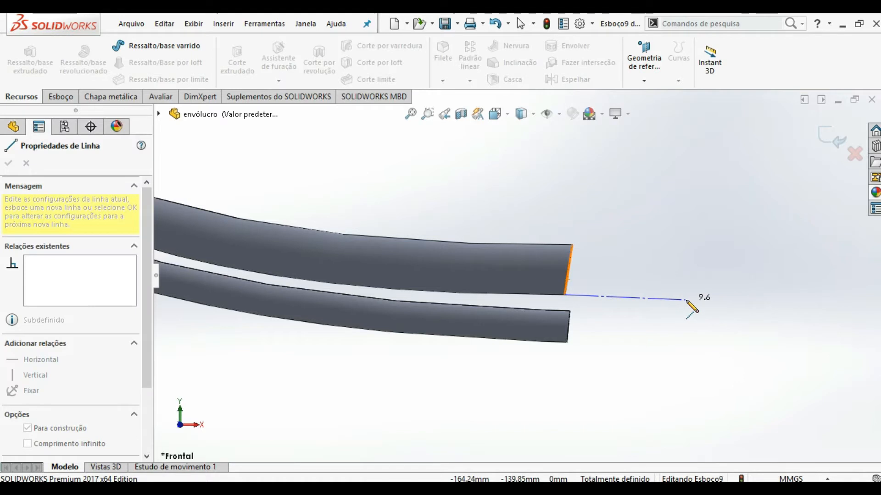
{"action": "double_click", "coordinate": [686, 300]}
{"action": "key", "text": "Escape"}
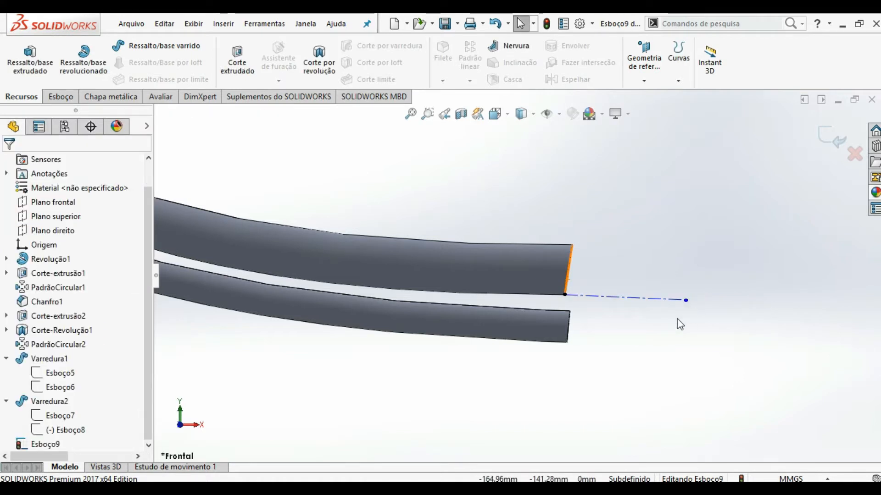
Sketch an open profile: a line along the centreline, a line rising from its far end, and a short inward line about 1.5 mm long
{"action": "key", "text": "l"}
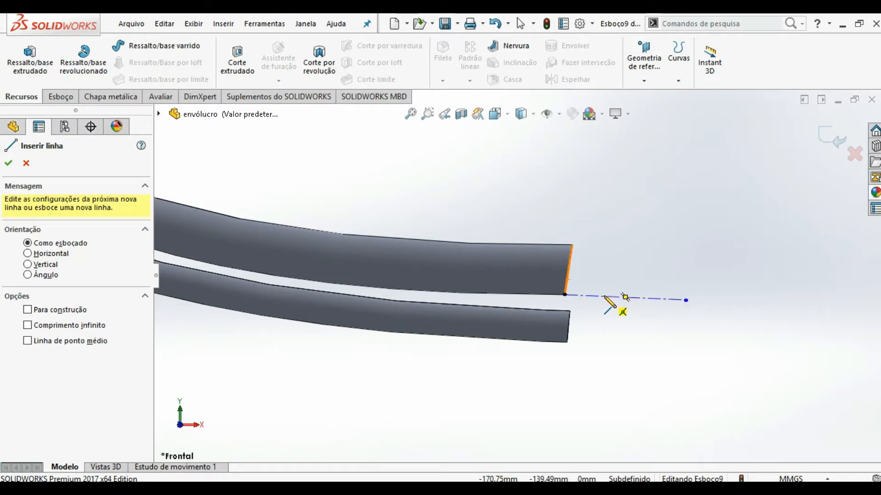
{"action": "left_click", "coordinate": [625, 297]}
{"action": "left_click", "coordinate": [723, 302]}
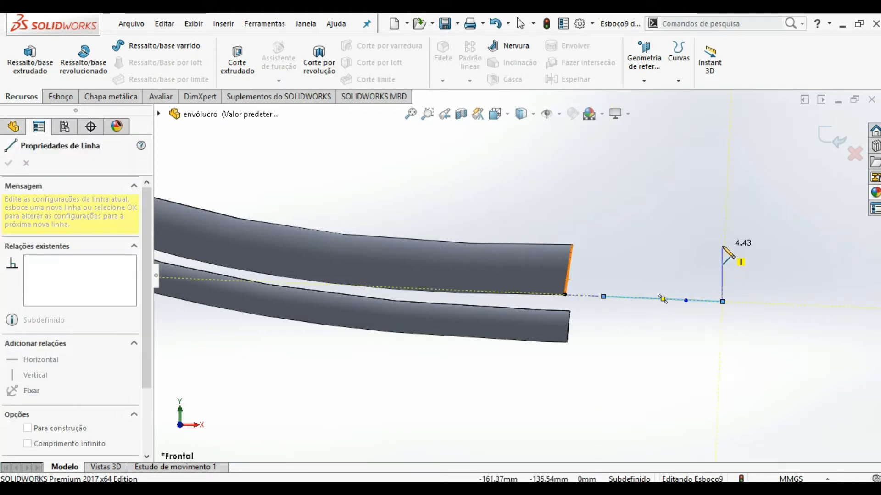
{"action": "left_click", "coordinate": [725, 218]}
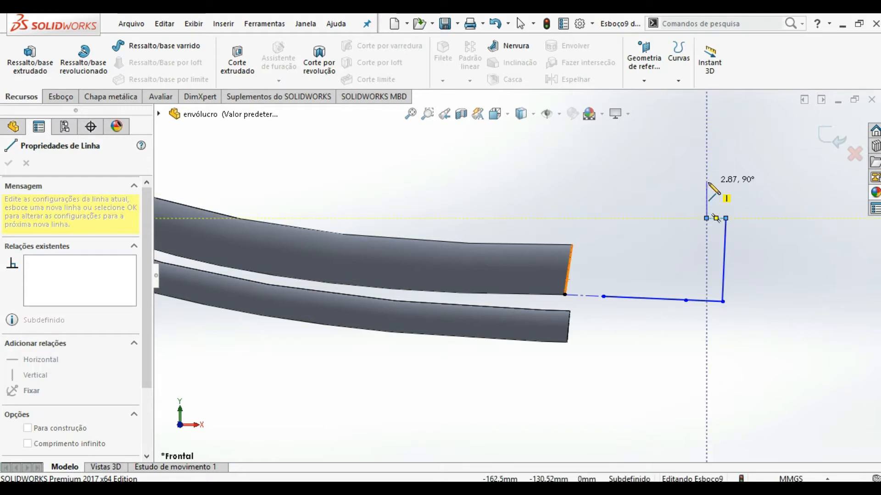
{"action": "key", "text": "Escape"}
Make the short upper line parallel to the centreline, remove its horizontal relation, and tilt the profile slightly downward away from the cables
{"action": "left_click", "coordinate": [718, 219]}
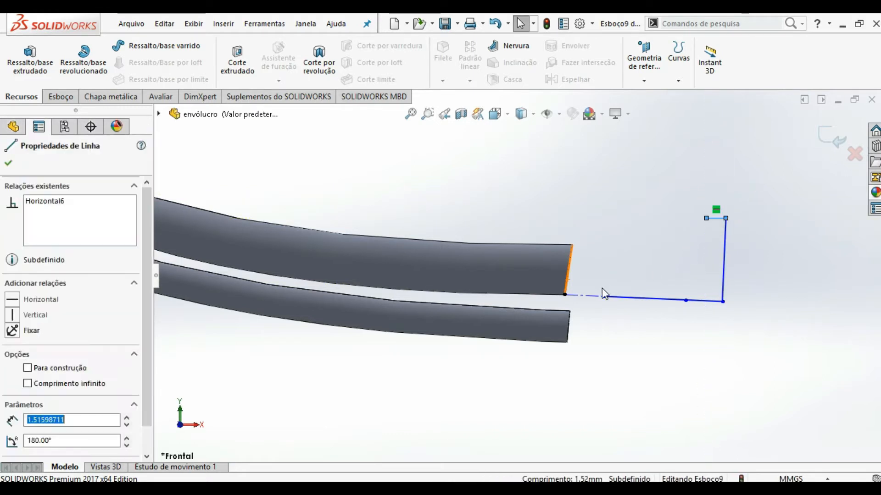
{"action": "left_click", "coordinate": [591, 297], "text": "ctrl"}
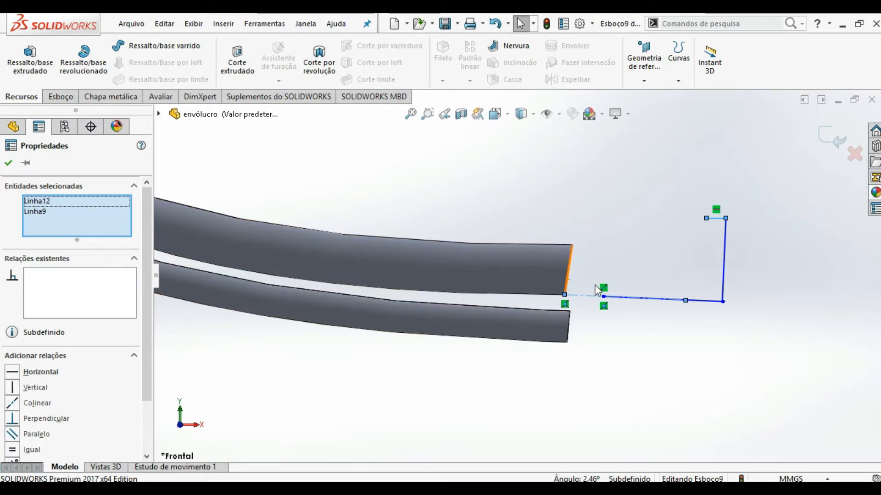
{"action": "left_click", "coordinate": [14, 434]}
{"action": "left_click", "coordinate": [766, 324]}
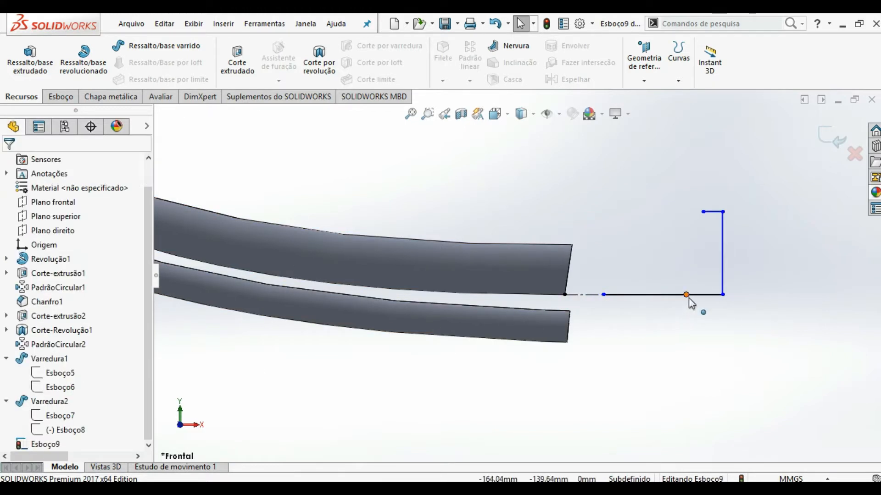
{"action": "left_click", "coordinate": [719, 215]}
{"action": "left_click", "coordinate": [709, 202]}
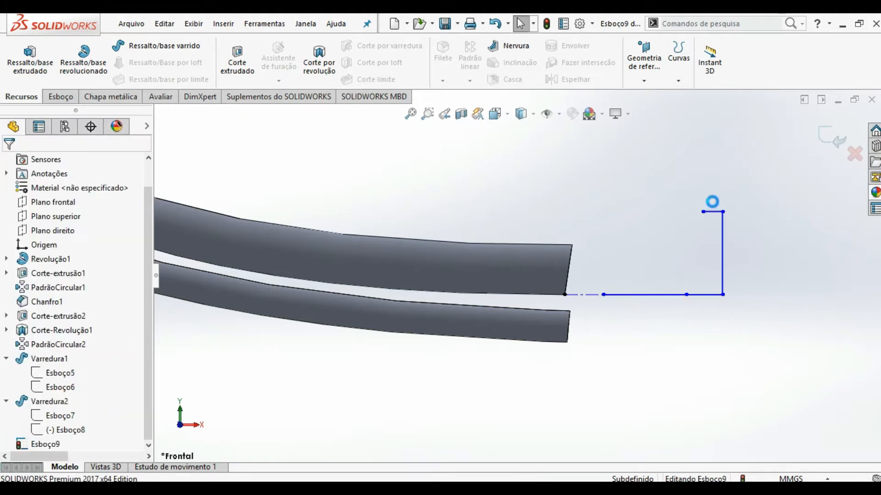
{"action": "left_click", "coordinate": [723, 248]}
{"action": "left_click", "coordinate": [681, 311]}
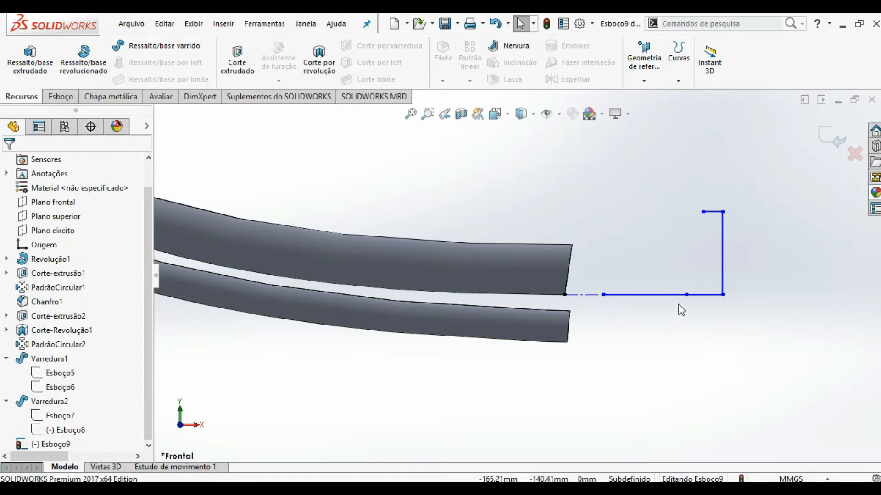
{"action": "left_click_drag", "start_coordinate": [724, 310], "coordinate": [726, 343]}
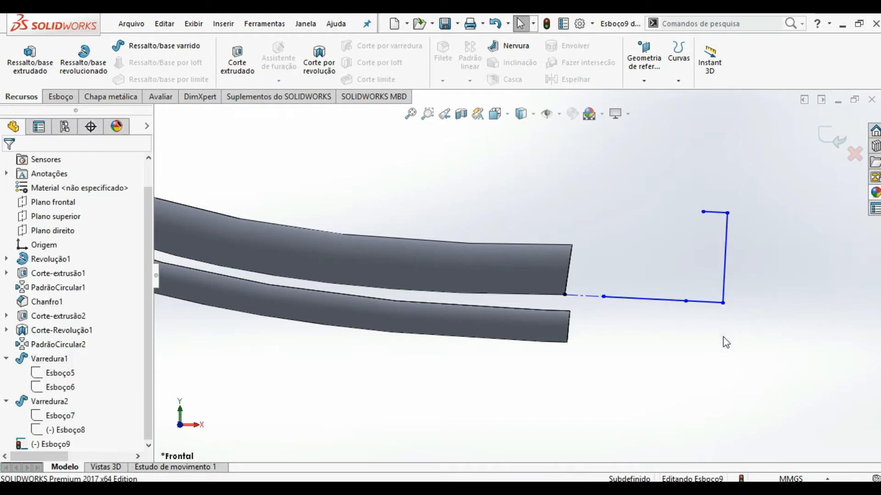
Dimension the distance from the rising line to the short upper line's free end as 1 mm
{"action": "right_click_drag", "start_coordinate": [704, 281], "coordinate": [708, 257]}
{"action": "left_click", "coordinate": [726, 239]}
{"action": "left_click", "coordinate": [704, 212]}
{"action": "left_click", "coordinate": [752, 168]}
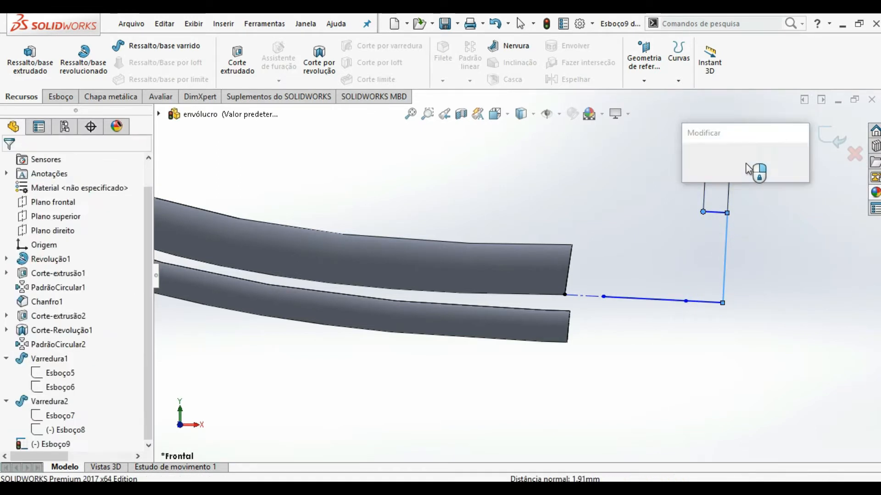
{"action": "key", "text": "Return"}
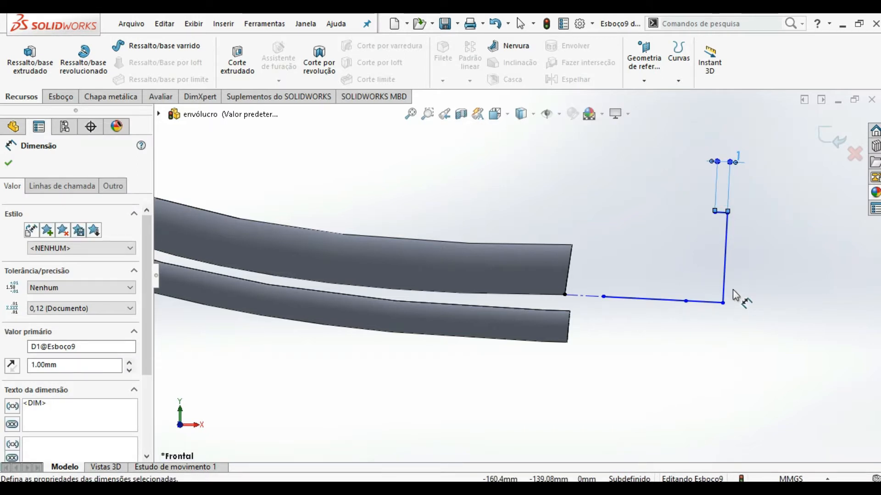
{"action": "left_click", "coordinate": [737, 256]}
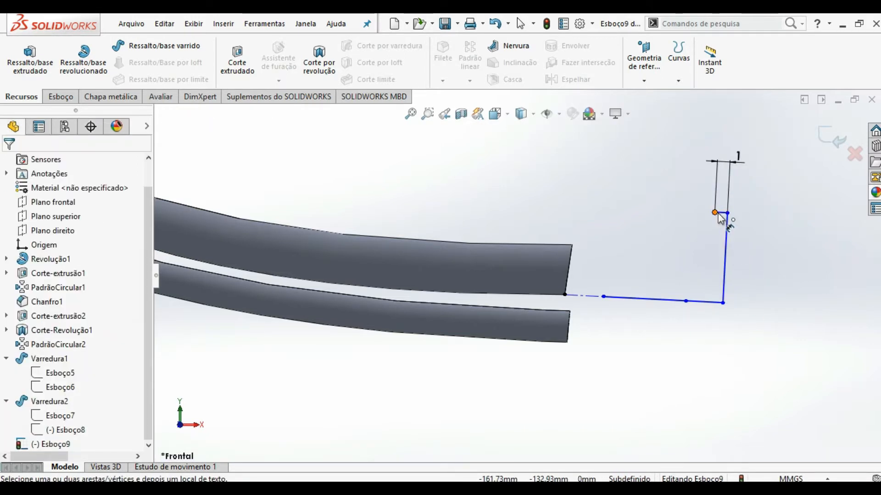
Add a 10 mm diameter dimension from the profile's upper outer corner about the construction centreline
{"action": "scroll", "coordinate": [723, 218], "scroll_direction": "down", "scroll_amount": 3}
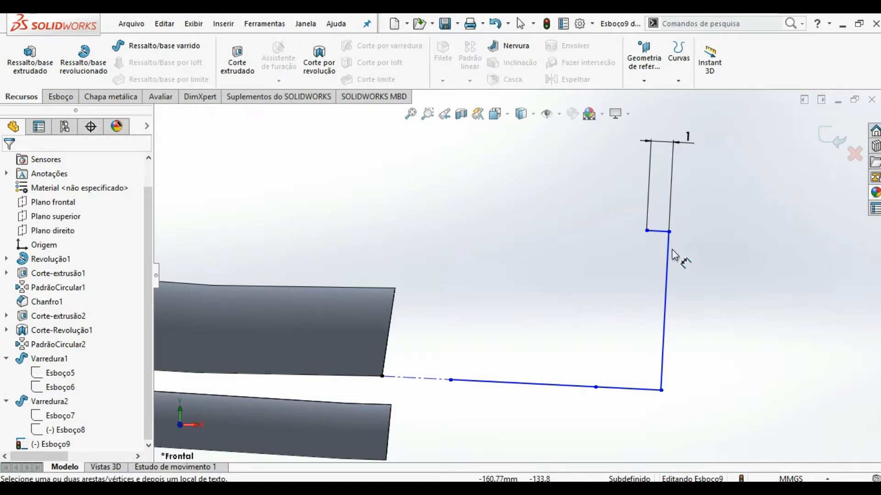
{"action": "left_click", "coordinate": [669, 232]}
{"action": "left_click", "coordinate": [428, 378]}
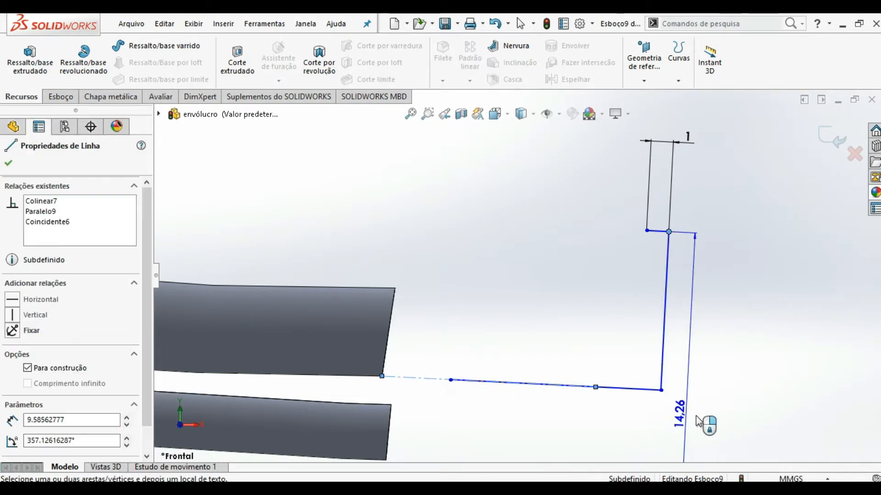
{"action": "left_click", "coordinate": [720, 416]}
{"action": "type", "text": "10"}
{"action": "key", "text": "Return"}
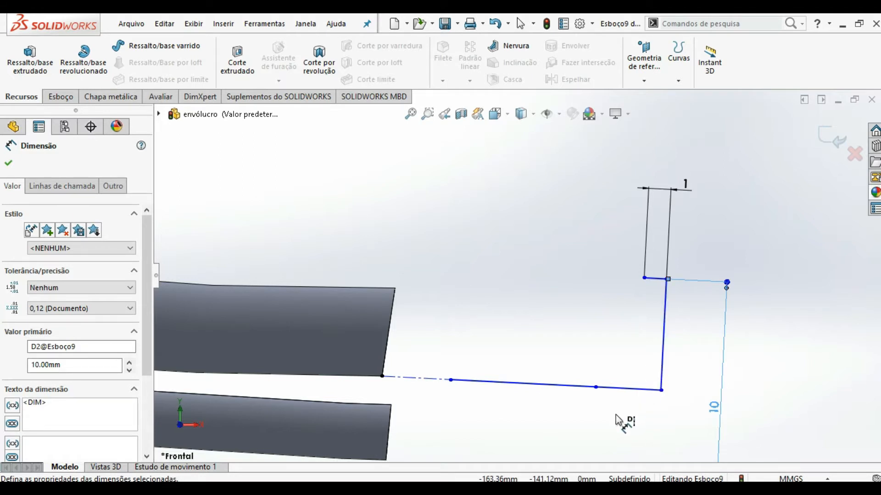
{"action": "scroll", "coordinate": [491, 367], "scroll_direction": "up", "scroll_amount": 2}
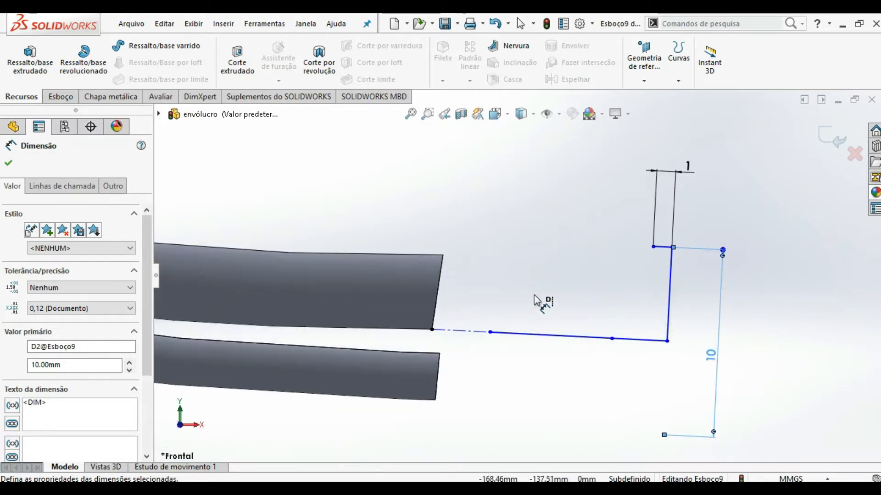
Move the stepped profile towards the cables so its baseline starts just beyond the upper cable's end
{"action": "key", "text": "Escape"}
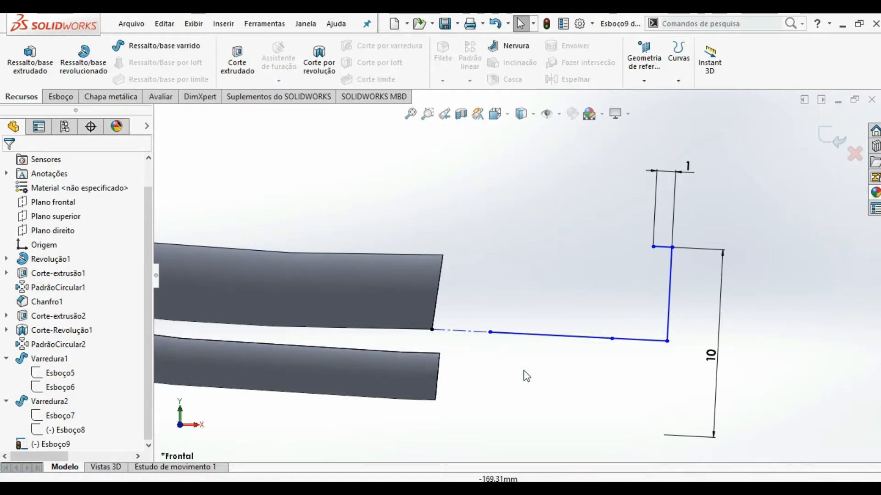
{"action": "right_click_drag", "start_coordinate": [523, 369], "coordinate": [553, 341]}
{"action": "key", "text": "Escape"}
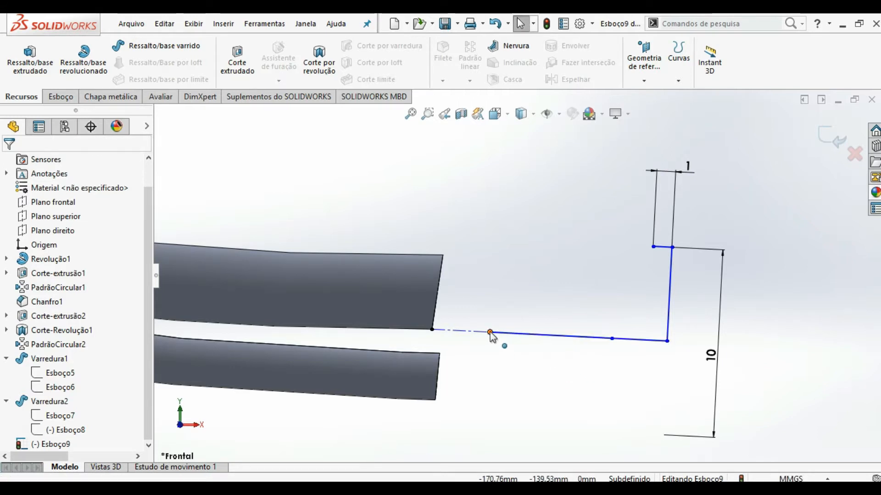
{"action": "left_click_drag", "start_coordinate": [653, 247], "coordinate": [604, 244]}
{"action": "mouse_move", "coordinate": [550, 245]}
{"action": "left_mouse_down"}
{"action": "mouse_move", "coordinate": [491, 339]}
{"action": "mouse_move", "coordinate": [373, 307]}
{"action": "mouse_move", "coordinate": [406, 321]}
{"action": "mouse_move", "coordinate": [477, 392]}
{"action": "mouse_move", "coordinate": [589, 325]}
{"action": "mouse_move", "coordinate": [562, 304]}
{"action": "mouse_move", "coordinate": [544, 353]}
{"action": "mouse_move", "coordinate": [468, 331]}
{"action": "mouse_move", "coordinate": [456, 336]}
{"action": "left_mouse_up"}
{"action": "left_click_drag", "start_coordinate": [457, 334], "coordinate": [457, 337]}
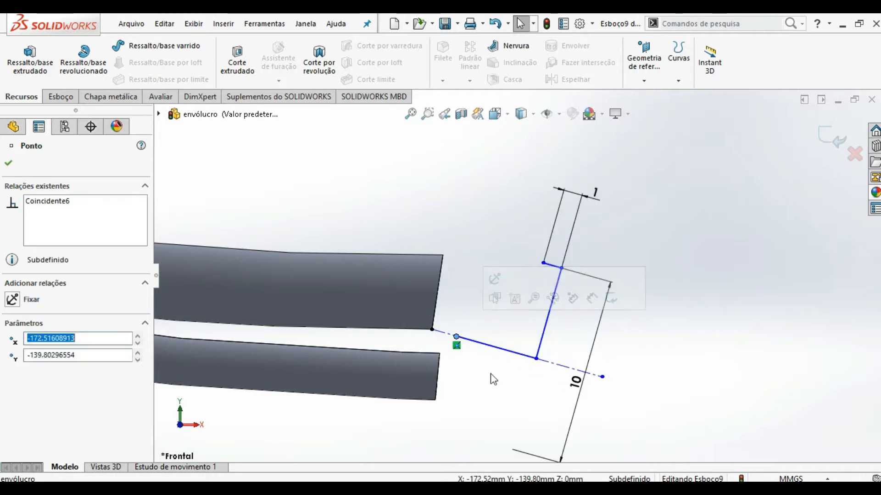
Make the construction centreline tangent to the upper cable's lower silhouette edge
{"action": "left_click", "coordinate": [491, 376]}
{"action": "left_click", "coordinate": [546, 361]}
{"action": "left_click", "coordinate": [408, 332], "text": "ctrl"}
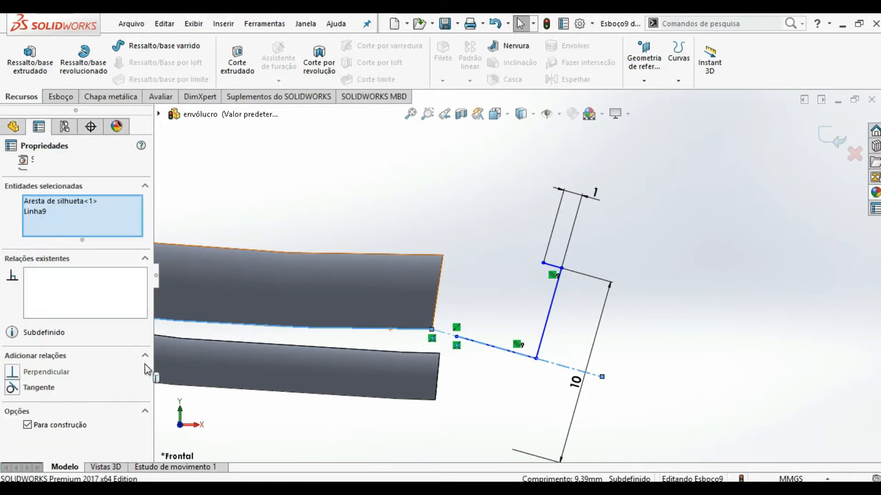
{"action": "left_click", "coordinate": [36, 386]}
{"action": "left_click", "coordinate": [482, 397]}
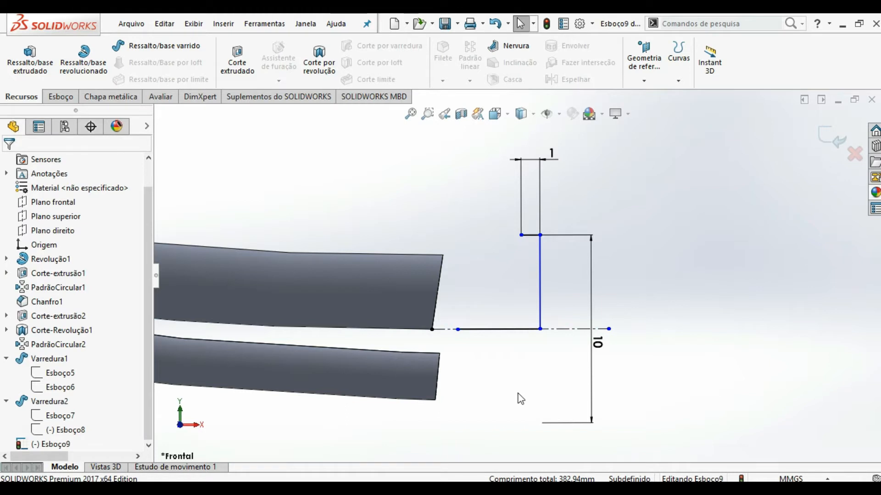
Extend the baseline's free end along the centreline well past the cable's end, under the upper cable
{"action": "left_click_drag", "start_coordinate": [456, 331], "coordinate": [402, 330]}
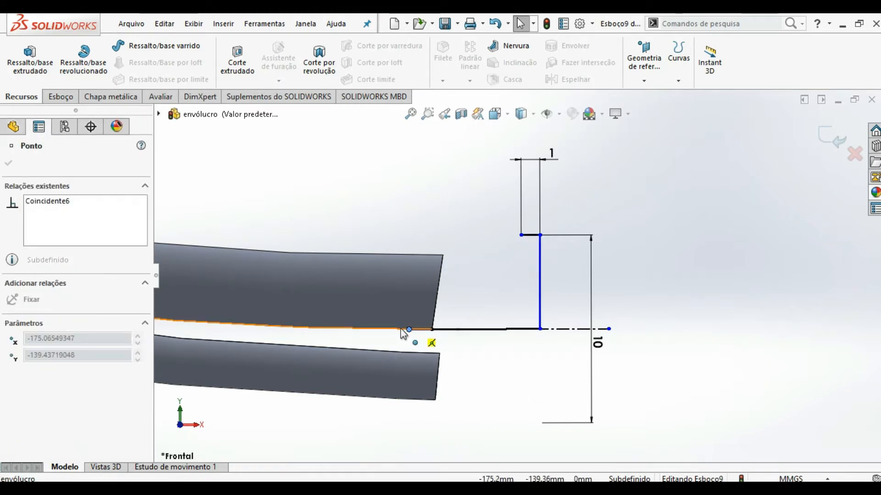
{"action": "left_click_drag", "start_coordinate": [274, 333], "coordinate": [246, 331]}
{"action": "left_click", "coordinate": [464, 381]}
Dimension the distance from the cable's lower end corner to the foot of the rising line as 4 mm
{"action": "right_click_drag", "start_coordinate": [410, 369], "coordinate": [408, 336]}
{"action": "left_click", "coordinate": [432, 329]}
{"action": "left_click", "coordinate": [540, 329]}
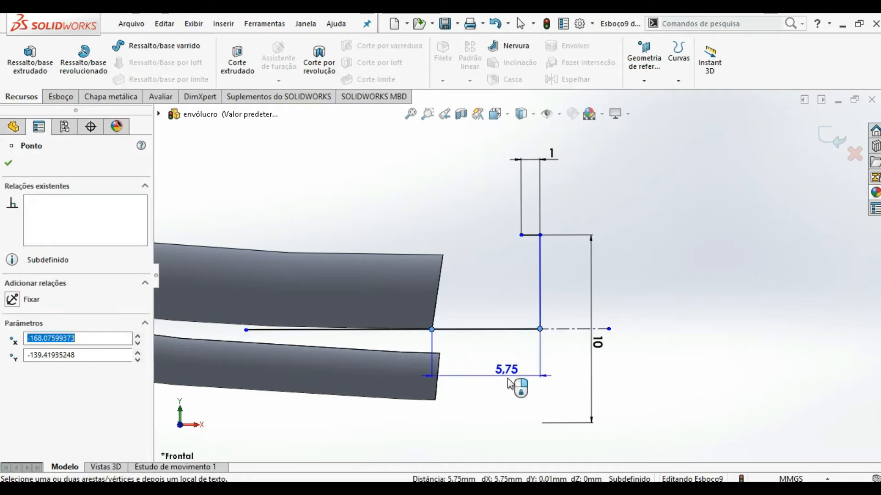
{"action": "left_click", "coordinate": [516, 388]}
{"action": "key", "text": "Return"}
{"action": "key", "text": "Escape"}
Sketch three connected lines from the short upper line's free end: upward, about 4 mm back over the cable, and about 2.75 mm diagonally down
{"action": "key", "text": "l"}
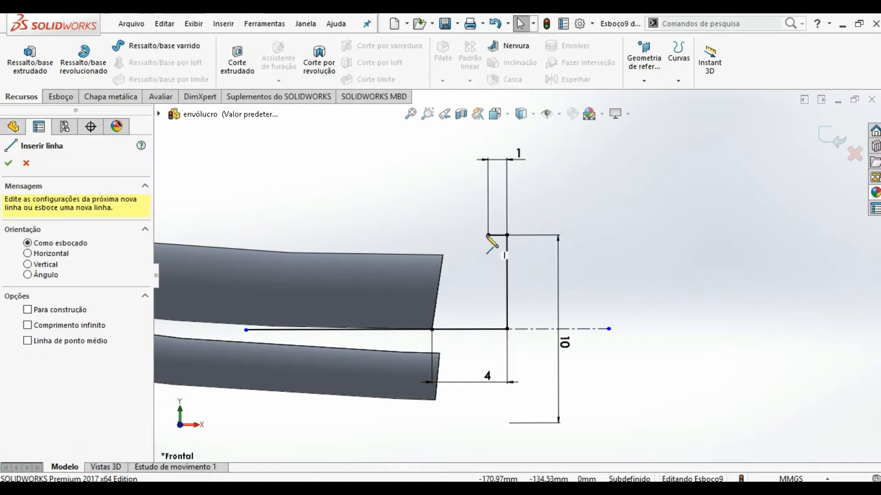
{"action": "left_click", "coordinate": [488, 236]}
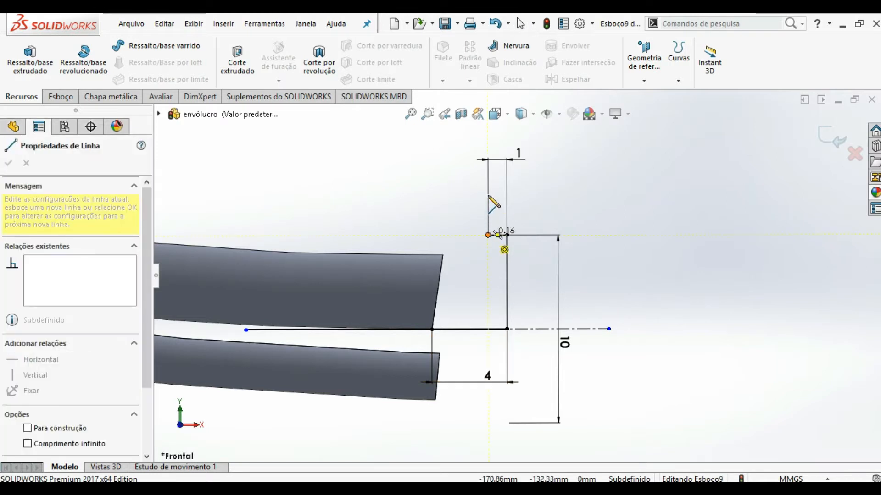
{"action": "left_click", "coordinate": [413, 194]}
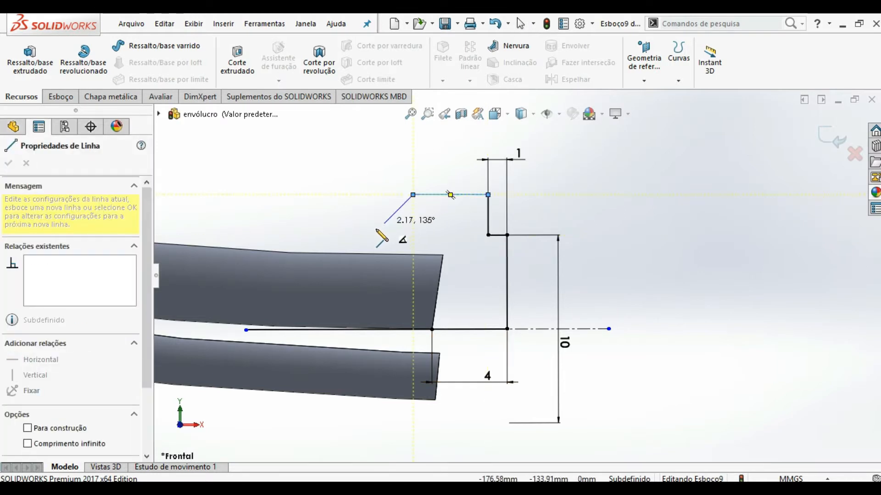
{"action": "left_click", "coordinate": [377, 231]}
{"action": "key", "text": "Escape"}
{"action": "key", "text": "d"}
{"action": "left_click", "coordinate": [471, 195]}
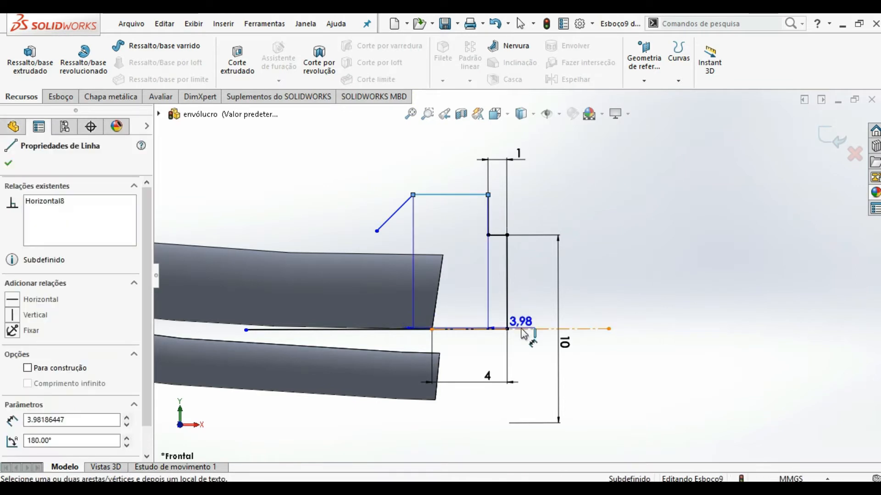
{"action": "left_click", "coordinate": [528, 329]}
{"action": "key", "text": "Escape"}
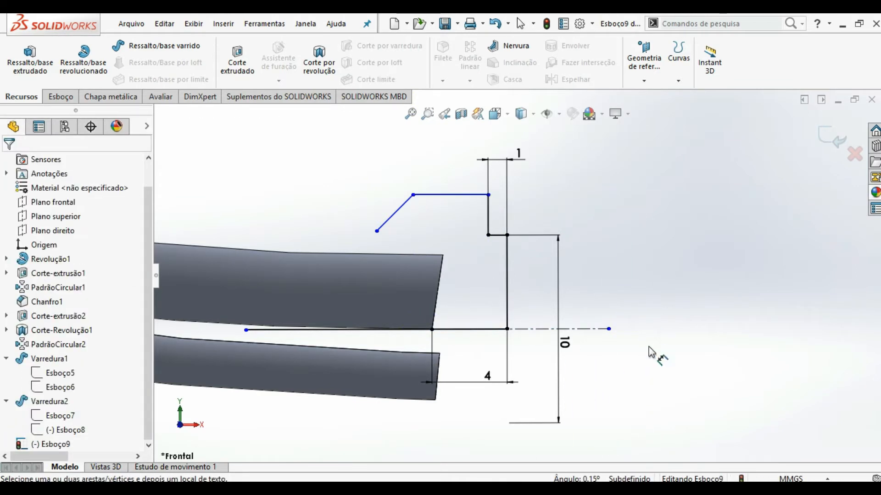
Remove the top line's horizontal relation and make it parallel to the construction centreline
{"action": "left_click", "coordinate": [466, 195]}
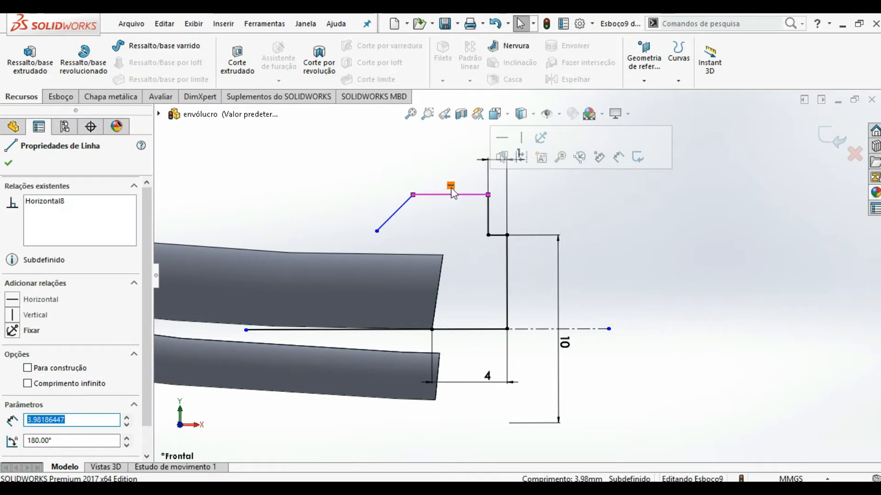
{"action": "left_click", "coordinate": [450, 188]}
{"action": "left_click", "coordinate": [473, 197]}
{"action": "left_click", "coordinate": [468, 329], "text": "ctrl"}
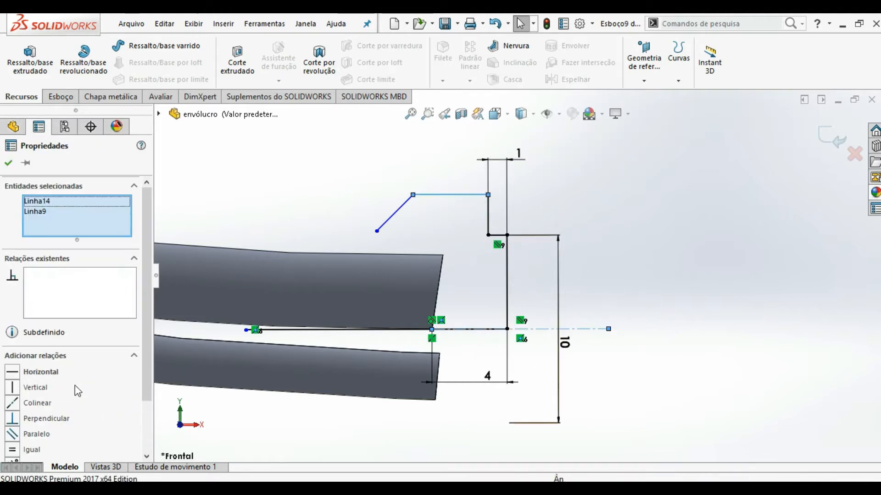
{"action": "left_click", "coordinate": [16, 431]}
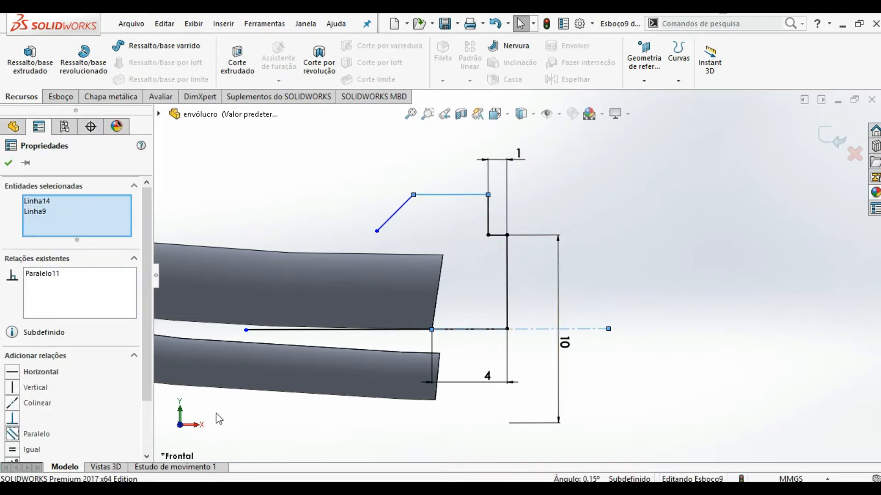
{"action": "left_click", "coordinate": [666, 312]}
Add a 12 mm diameter dimension from the top line about the construction centreline
{"action": "left_click", "coordinate": [475, 195]}
{"action": "left_click", "coordinate": [594, 329]}
{"action": "left_click", "coordinate": [635, 358]}
{"action": "type", "text": "12"}
{"action": "key", "text": "Return"}
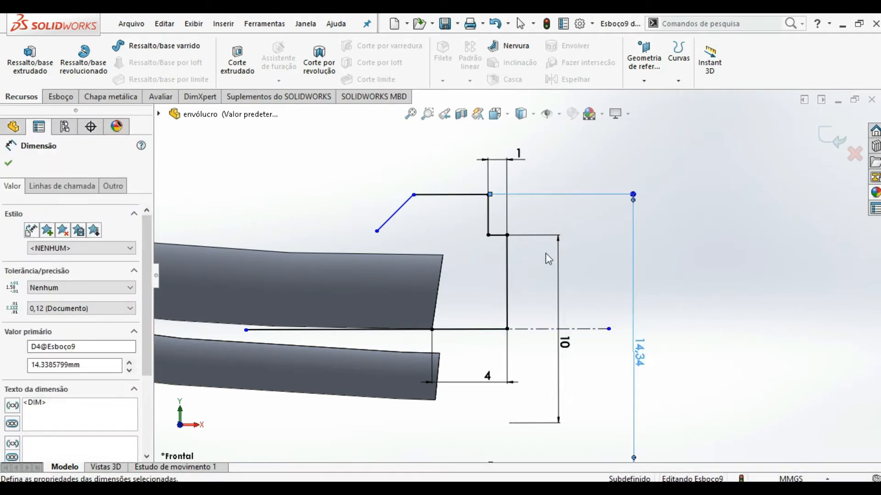
{"action": "key", "text": "Escape"}
Dimension the top line's length as 3 mm and the slanted line's horizontal span as 3 mm
{"action": "key", "text": "d"}
{"action": "left_click", "coordinate": [447, 216]}
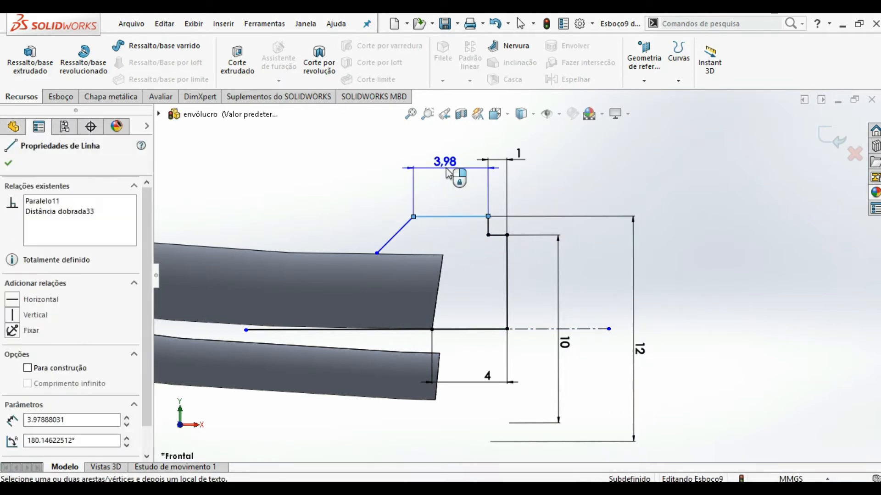
{"action": "left_click", "coordinate": [447, 172]}
{"action": "type", "text": "3"}
{"action": "key", "text": "Return"}
{"action": "left_click", "coordinate": [415, 235]}
{"action": "left_click", "coordinate": [420, 174]}
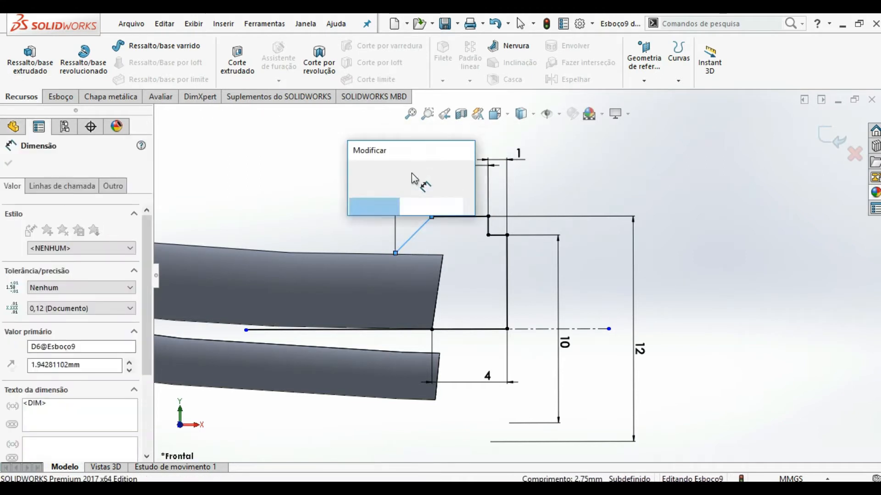
{"action": "type", "text": "3"}
{"action": "key", "text": "Return"}
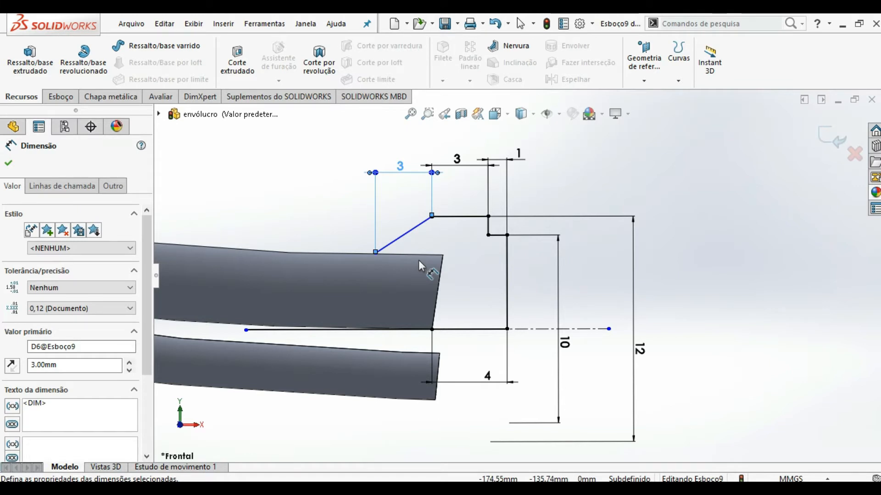
Set the angle between the slanted line and the top line to 30°
{"action": "left_click", "coordinate": [419, 225]}
{"action": "left_click", "coordinate": [419, 225]}
{"action": "left_click", "coordinate": [403, 222]}
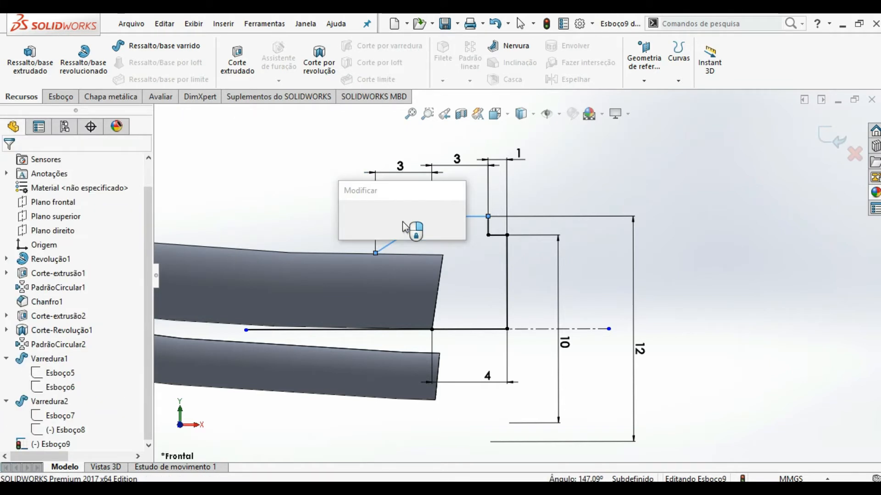
{"action": "key", "text": "Return"}
Draw a closing line from the slanted line's lower end to the baseline and join the baseline's free end to it
{"action": "key", "text": "l"}
{"action": "left_click", "coordinate": [376, 249]}
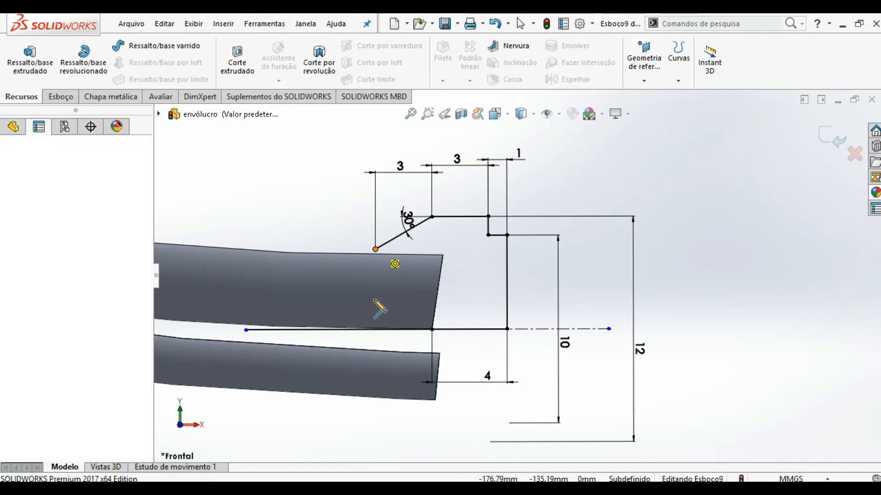
{"action": "left_click", "coordinate": [367, 330]}
{"action": "key", "text": "Escape"}
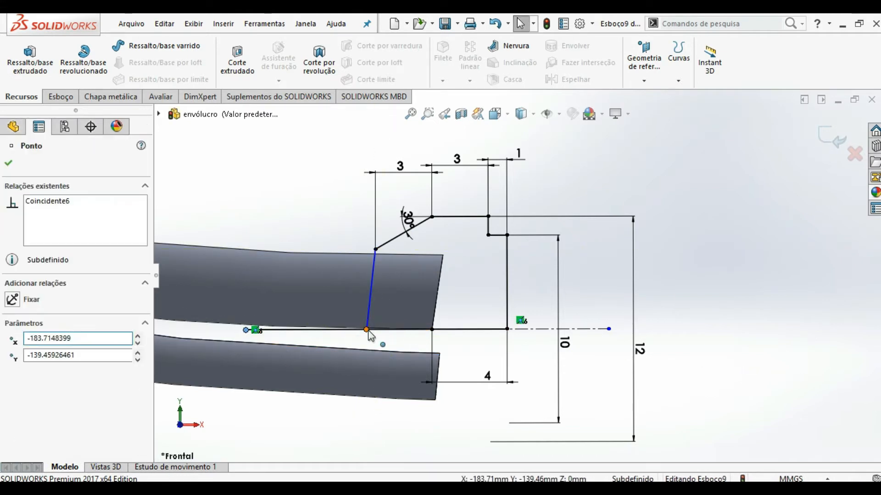
{"action": "left_click", "coordinate": [367, 329], "text": "ctrl"}
{"action": "left_click", "coordinate": [12, 417]}
{"action": "left_click", "coordinate": [318, 413]}
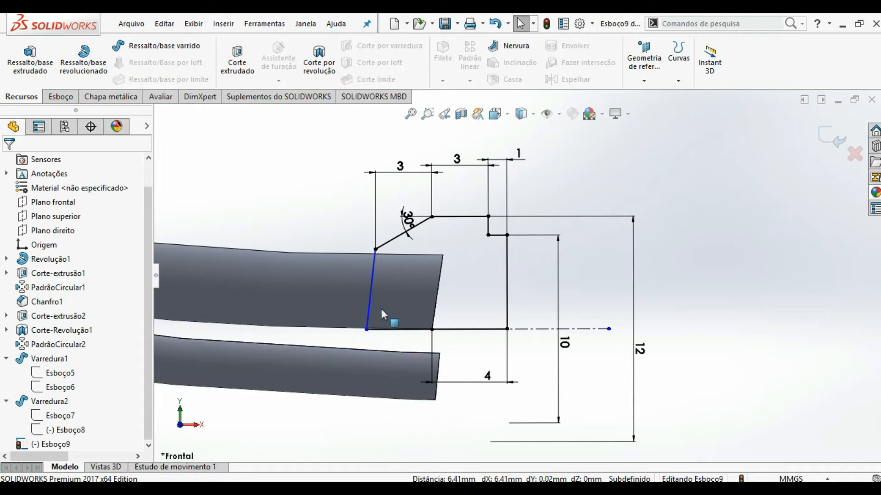
Make the closing line perpendicular to the baseline
{"action": "left_click", "coordinate": [369, 305]}
{"action": "left_click", "coordinate": [418, 330], "text": "ctrl"}
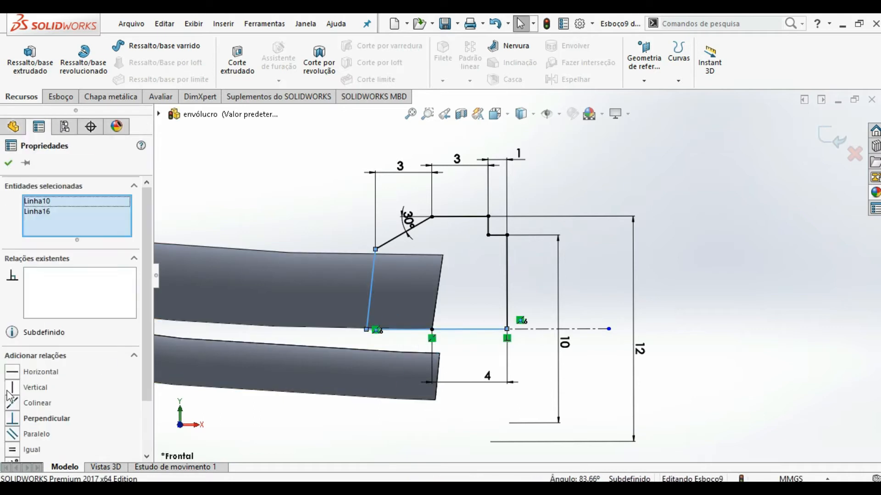
{"action": "left_click", "coordinate": [13, 418]}
{"action": "left_click", "coordinate": [211, 407]}
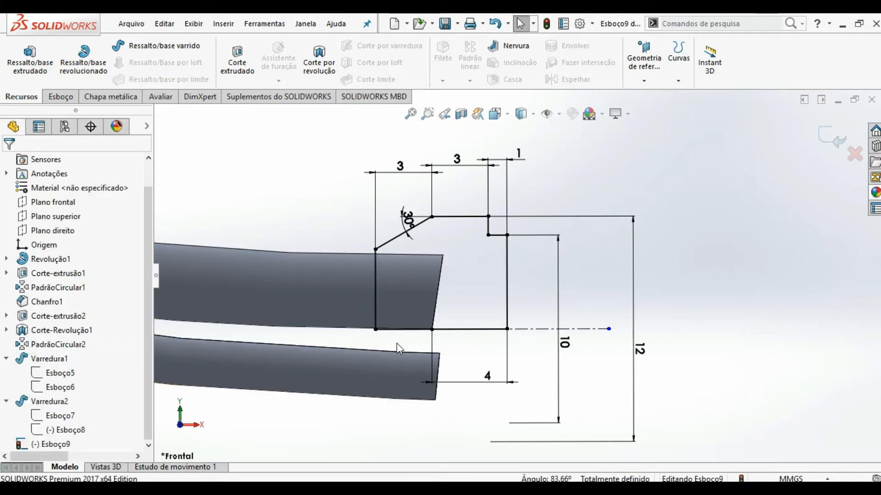
Revolve the closed profile 360° about the construction centreline, merging the result with the cables
{"action": "left_click", "coordinate": [90, 76]}
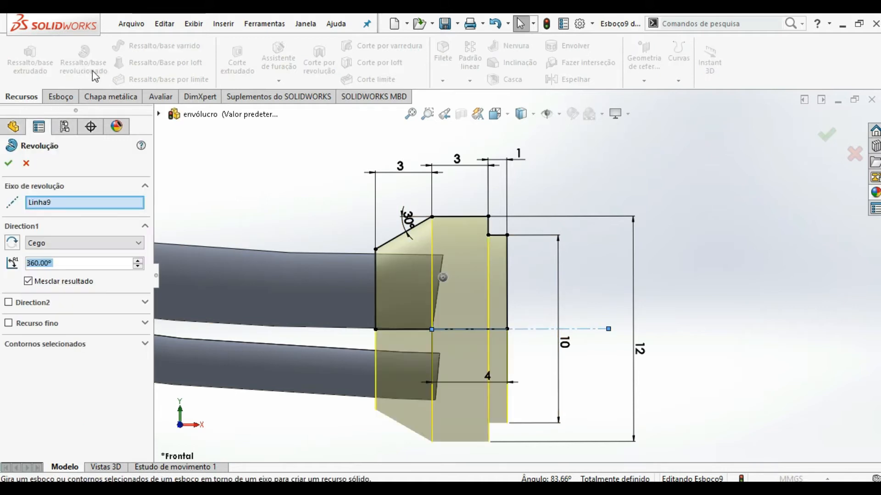
{"action": "left_click", "coordinate": [8, 166]}
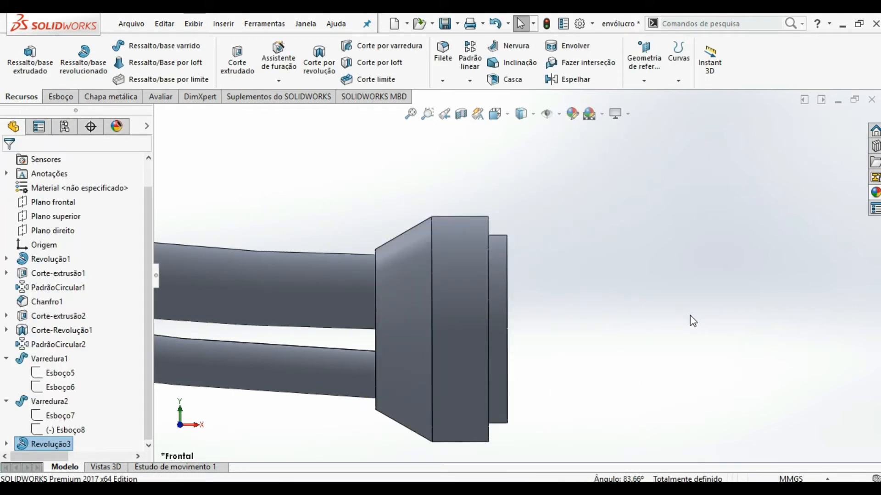
Start a sketch on the connector's circular end face and draw a small centre rectangle about 2.7 mm above the face's centre
{"action": "key", "text": "ctrl+7"}
{"action": "scroll", "coordinate": [473, 303], "scroll_direction": "down", "scroll_amount": 8}
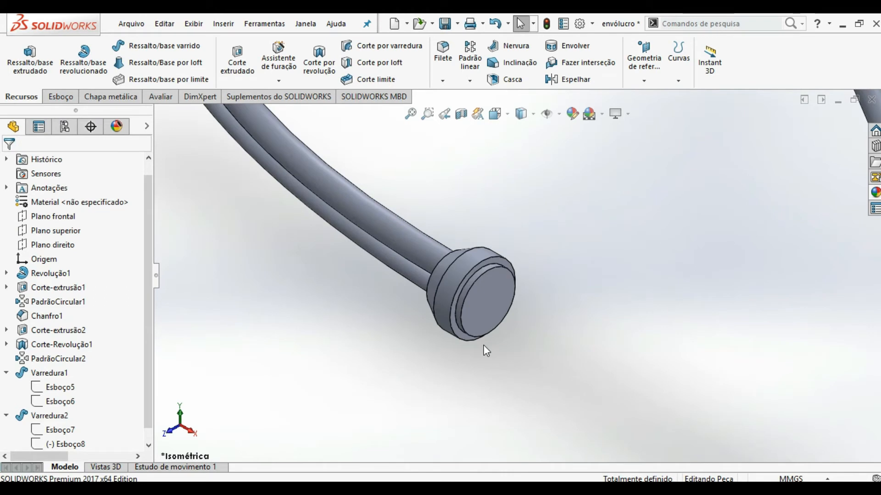
{"action": "left_click", "coordinate": [485, 316]}
{"action": "left_click", "coordinate": [547, 262]}
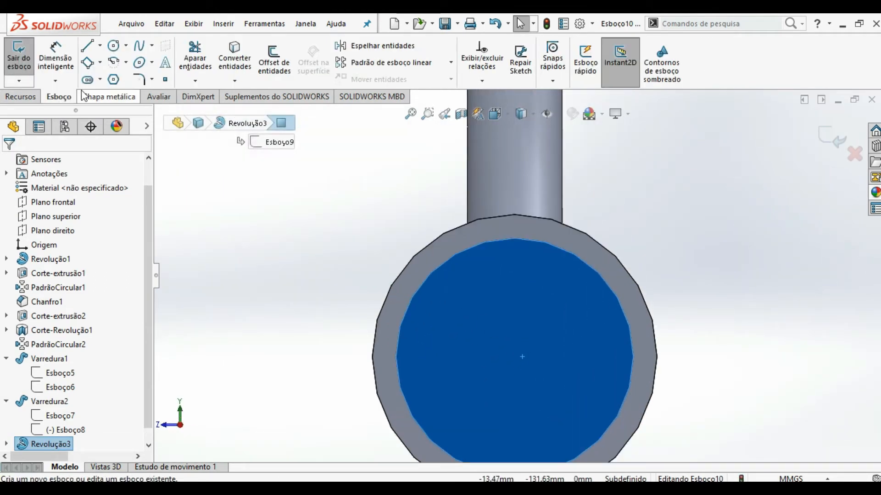
{"action": "left_click", "coordinate": [100, 62]}
{"action": "left_click", "coordinate": [120, 95]}
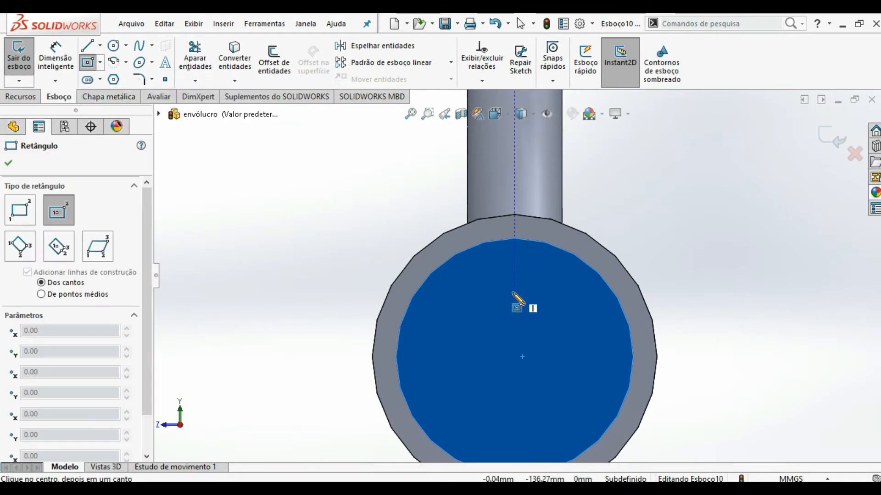
{"action": "left_click", "coordinate": [515, 294]}
{"action": "left_click", "coordinate": [548, 281]}
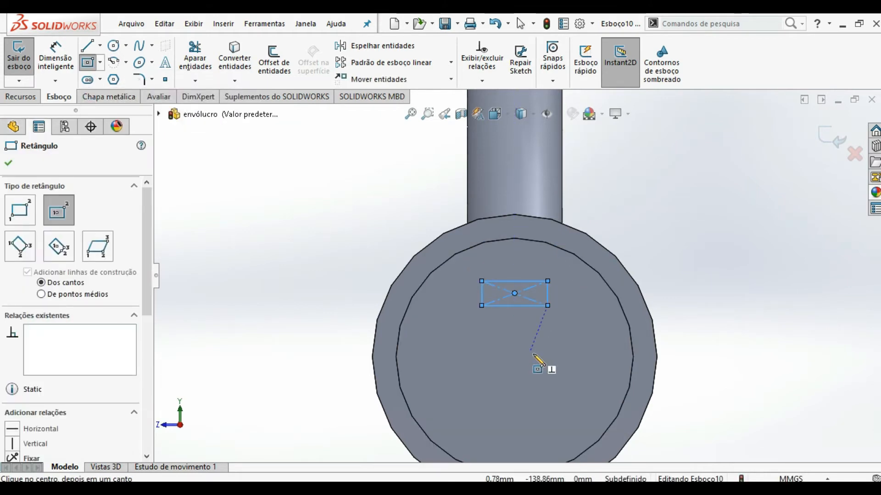
Place a point at the end face's centre and align it vertically with the rectangle's centre
{"action": "key", "text": "p"}
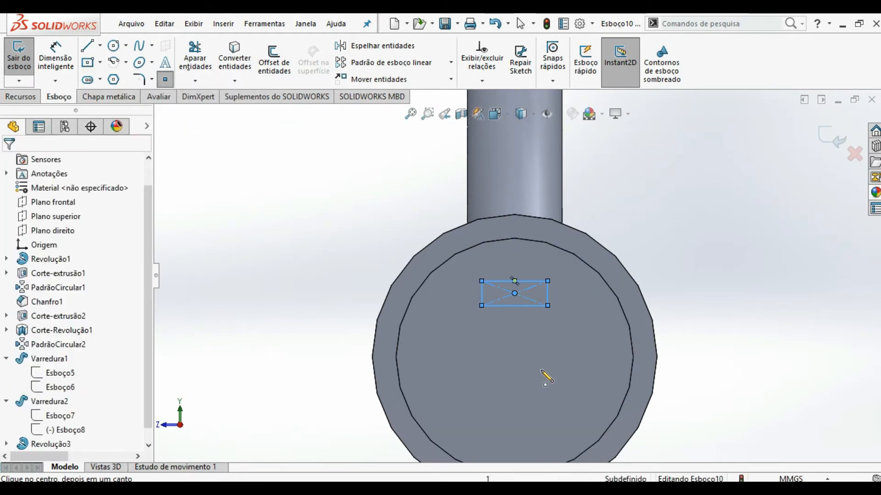
{"action": "left_click", "coordinate": [514, 357]}
{"action": "key", "text": "Escape"}
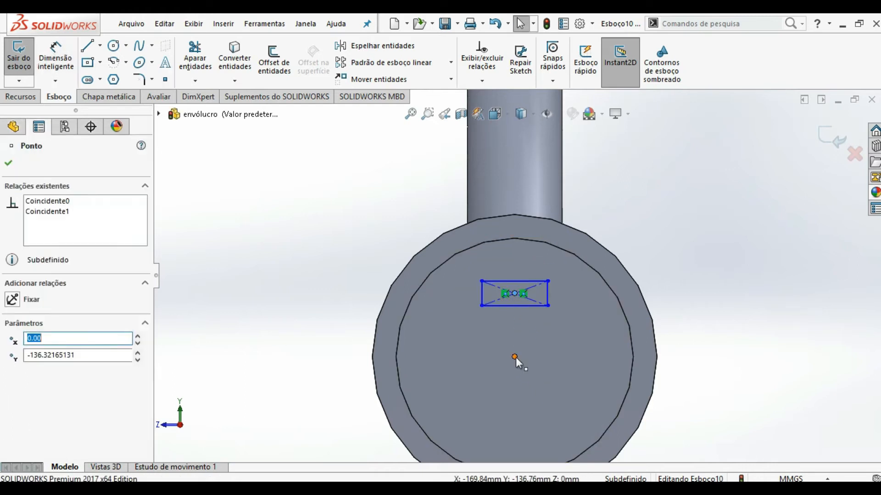
{"action": "left_click", "coordinate": [515, 357], "text": "ctrl"}
{"action": "left_click", "coordinate": [12, 404]}
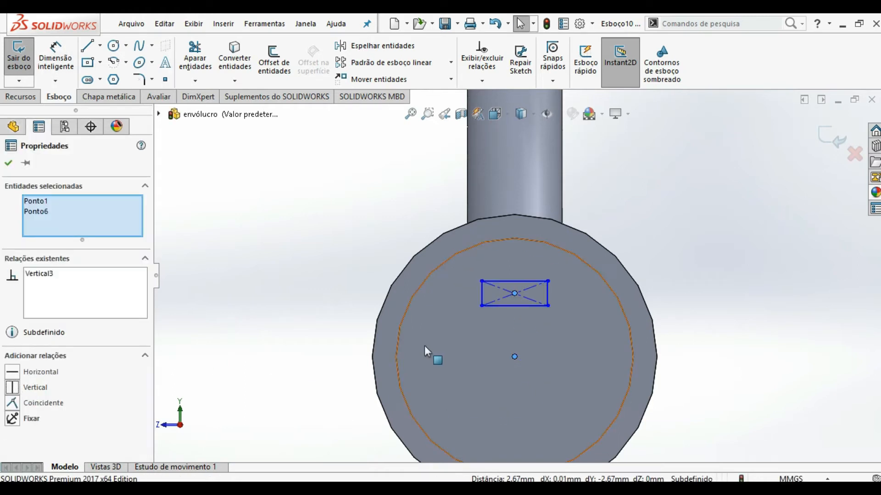
Dimension the vertical distance between the end face's centre point and the rectangle's centre as 3 mm
{"action": "key", "text": "d"}
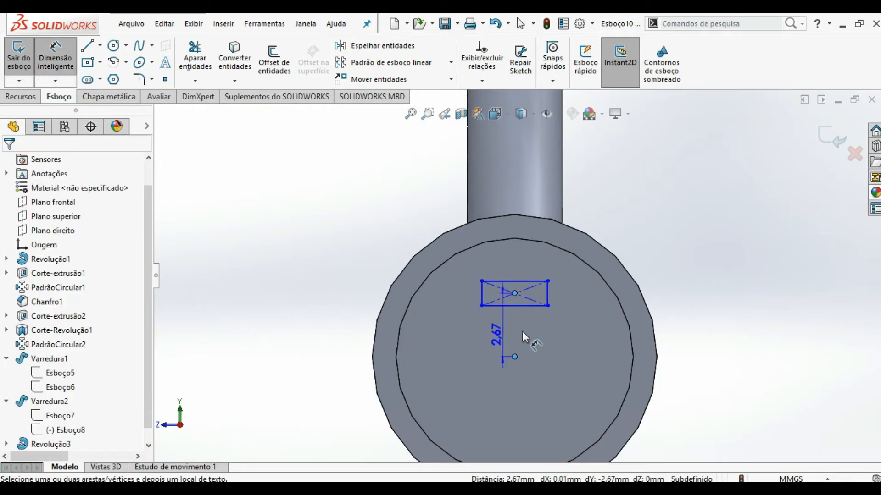
{"action": "left_click", "coordinate": [574, 334]}
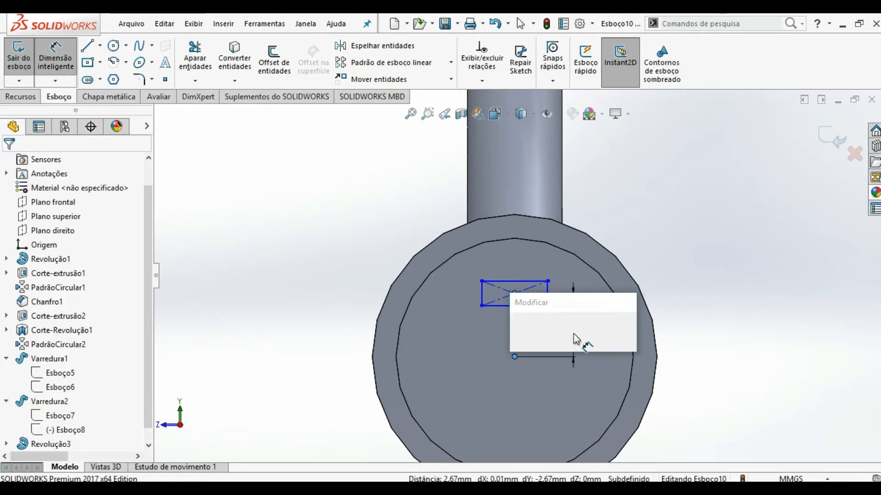
{"action": "key", "text": "Return"}
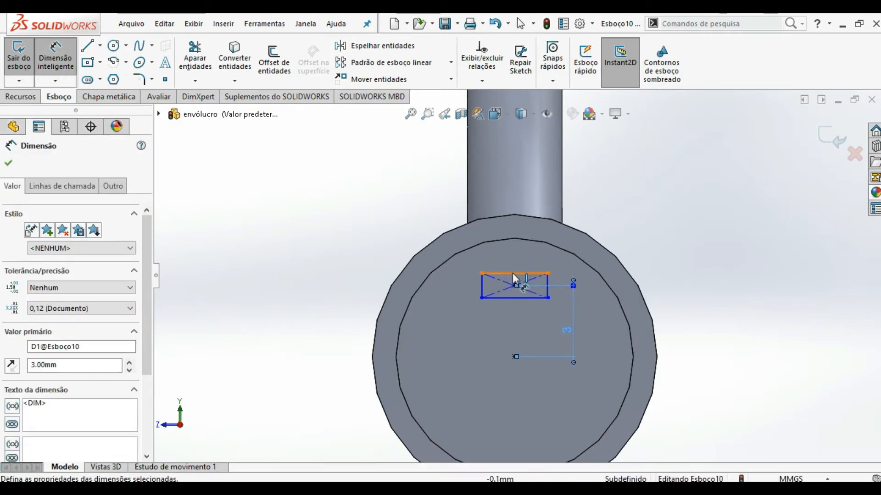
{"action": "key", "text": "Escape"}
Dimension the rectangle on the connector's end face 2 mm wide and 0.70 mm high
{"action": "left_click", "coordinate": [521, 262]}
{"action": "left_click", "coordinate": [521, 256]}
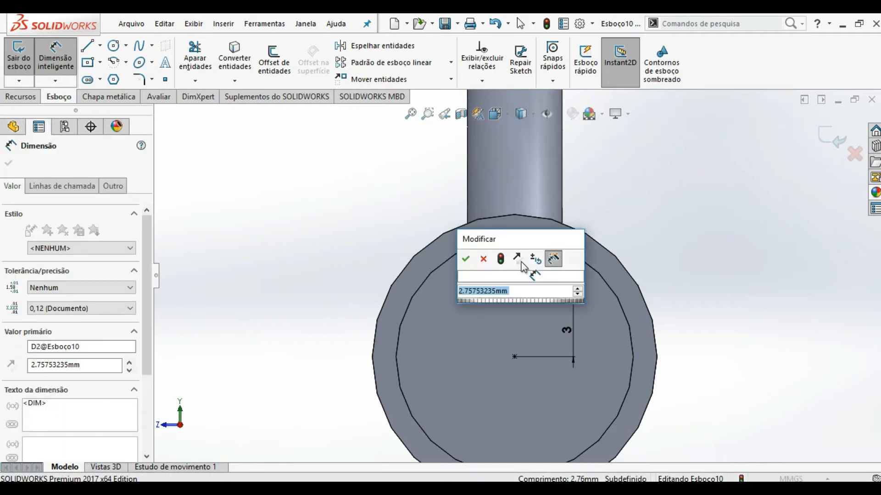
{"action": "key", "text": "Return"}
{"action": "left_click", "coordinate": [489, 286]}
{"action": "left_click", "coordinate": [472, 284]}
{"action": "key", "text": "Return"}
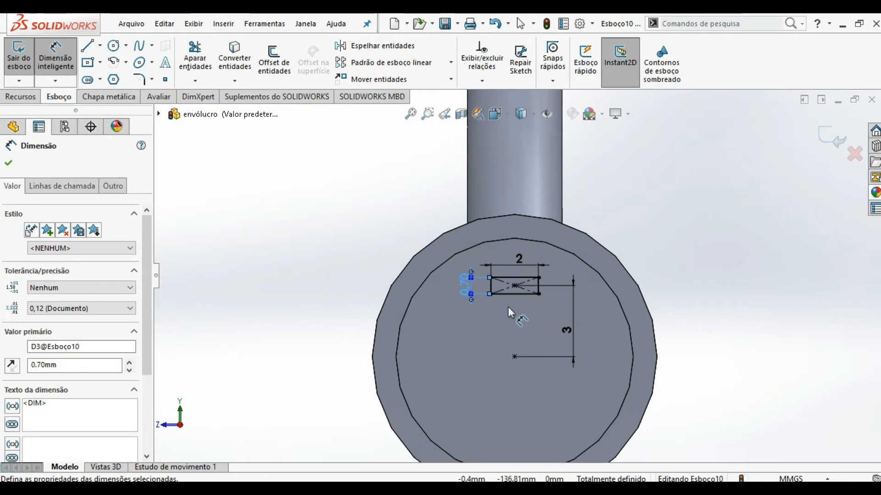
Extrude the small rectangle 3 mm outward from the connector's end face, merging the result
{"action": "left_click", "coordinate": [20, 97]}
{"action": "left_click", "coordinate": [37, 64]}
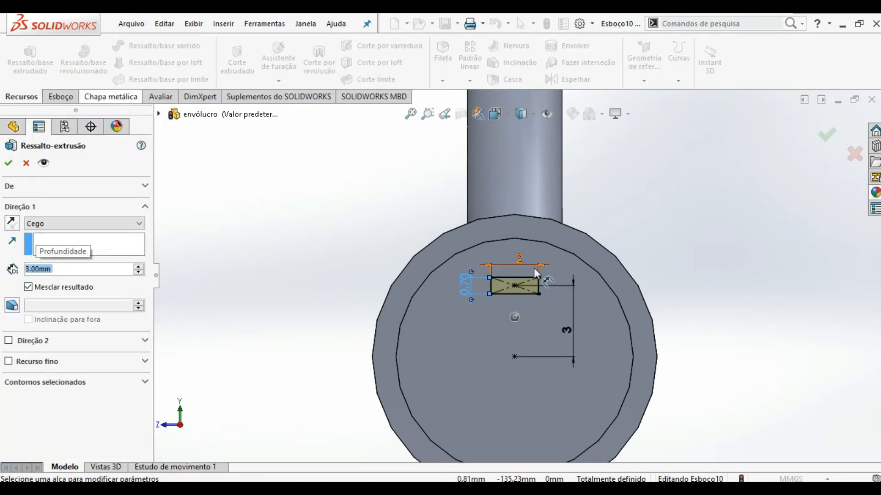
{"action": "left_click", "coordinate": [8, 163]}
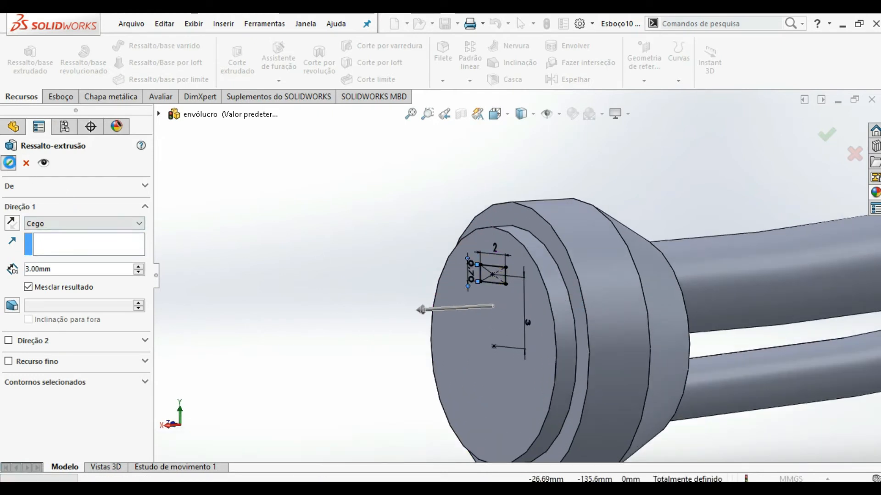
Create a circular pattern of the rectangular pin with 5 equally spaced instances over 360° around the end face's circular edge
{"action": "left_click", "coordinate": [470, 81]}
{"action": "left_click", "coordinate": [501, 113]}
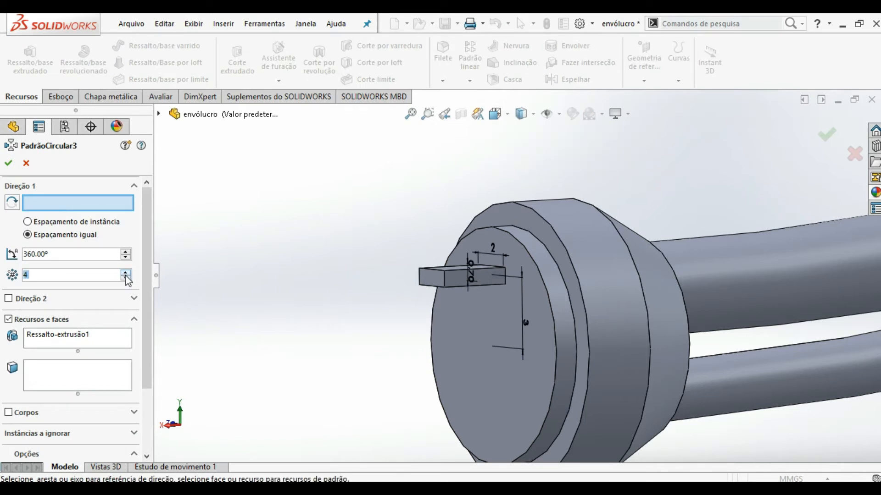
{"action": "left_click", "coordinate": [106, 343]}
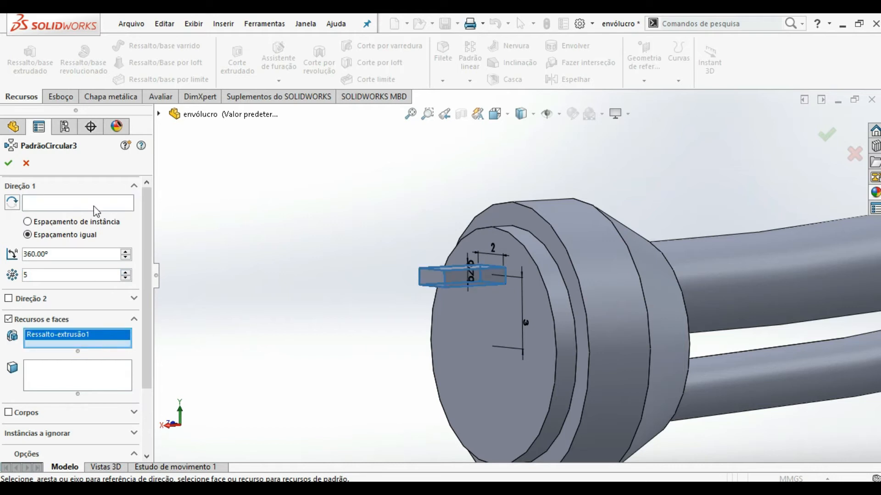
{"action": "left_click", "coordinate": [110, 206]}
{"action": "left_click", "coordinate": [555, 311]}
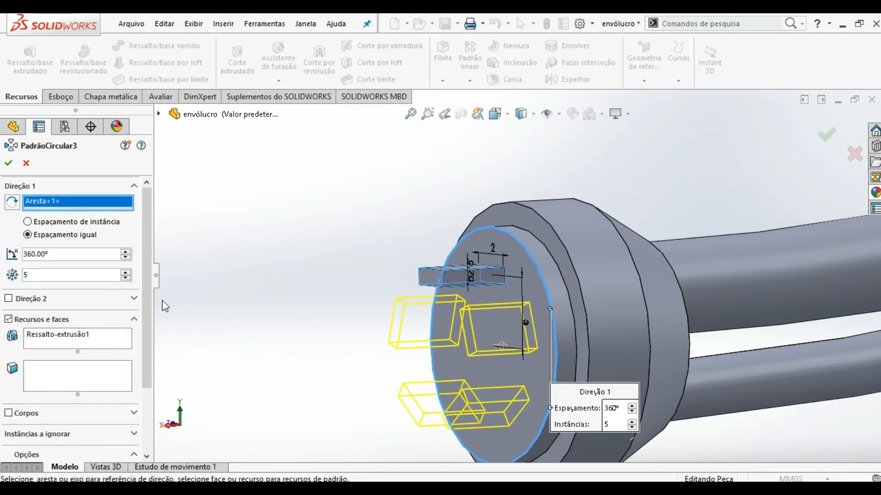
{"action": "left_click", "coordinate": [8, 164]}
Collapse the expanded entries in the feature tree
{"action": "scroll", "coordinate": [20, 256], "scroll_direction": "up", "scroll_amount": 1}
{"action": "left_click", "coordinate": [7, 174]}
{"action": "left_click", "coordinate": [7, 202]}
{"action": "left_click", "coordinate": [6, 202]}
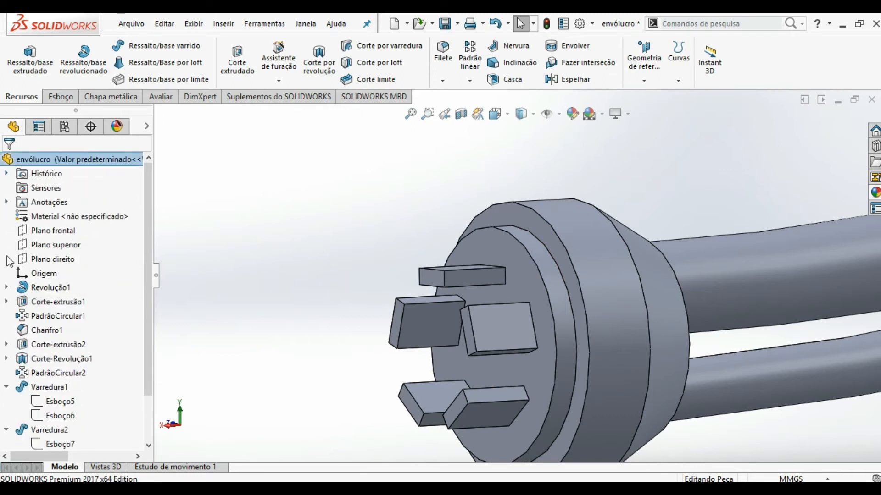
{"action": "left_click", "coordinate": [7, 388]}
{"action": "left_click", "coordinate": [7, 402]}
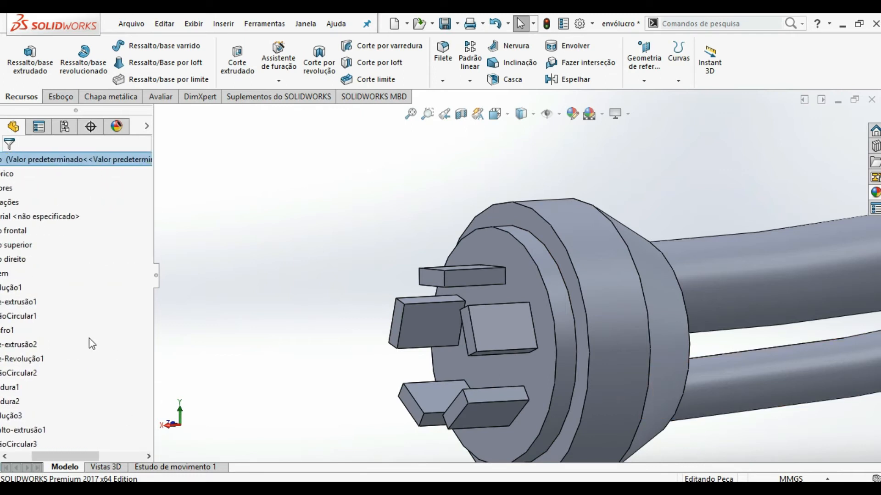
Start a sketch on the circular floor face of the body's central bore
{"action": "key", "text": "ctrl+7"}
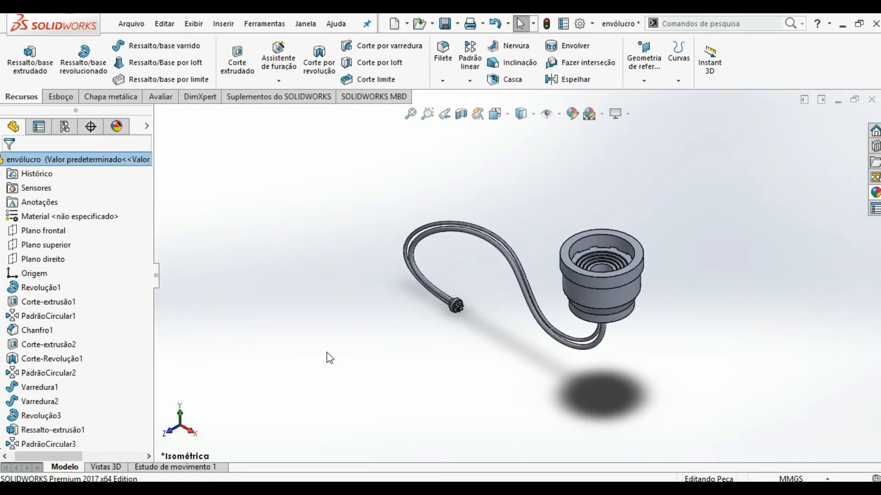
{"action": "middle_click_drag", "start_coordinate": [597, 315], "coordinate": [579, 215]}
{"action": "scroll", "coordinate": [607, 211], "scroll_direction": "down", "scroll_amount": 5}
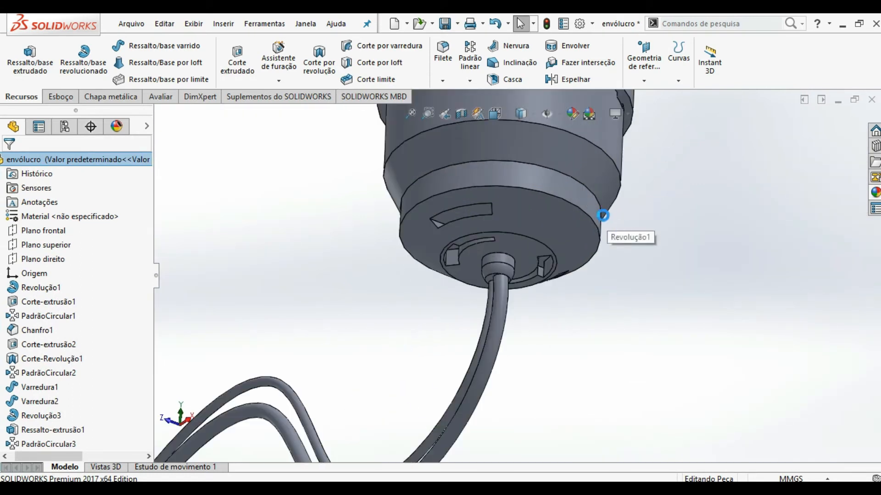
{"action": "middle_click_drag", "start_coordinate": [556, 260], "coordinate": [508, 191]}
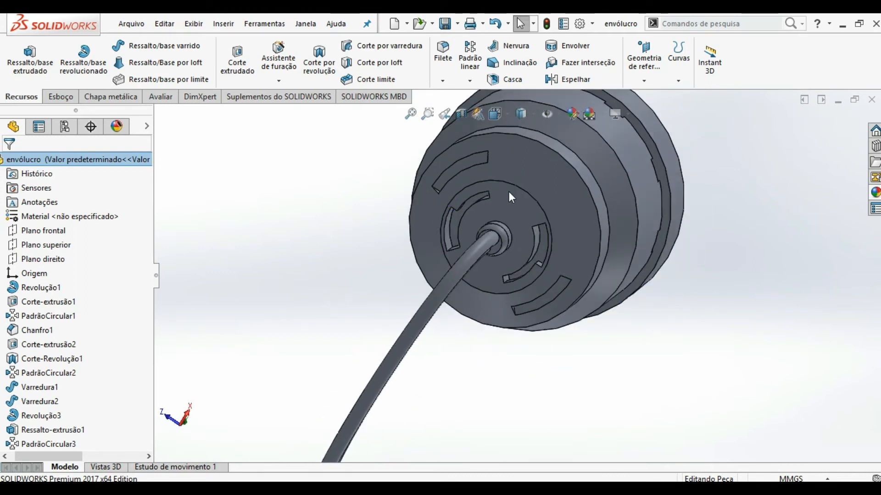
{"action": "middle_click_drag", "start_coordinate": [591, 200], "coordinate": [745, 257]}
{"action": "left_click", "coordinate": [752, 207]}
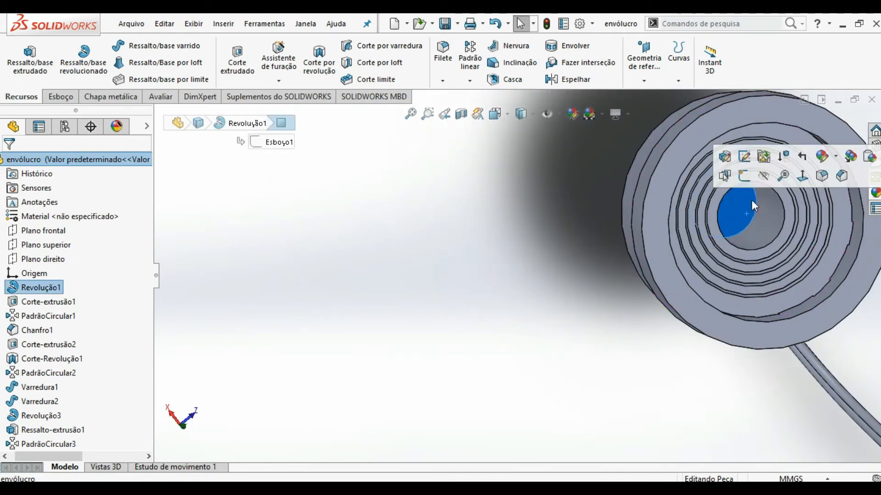
{"action": "left_click", "coordinate": [744, 177]}
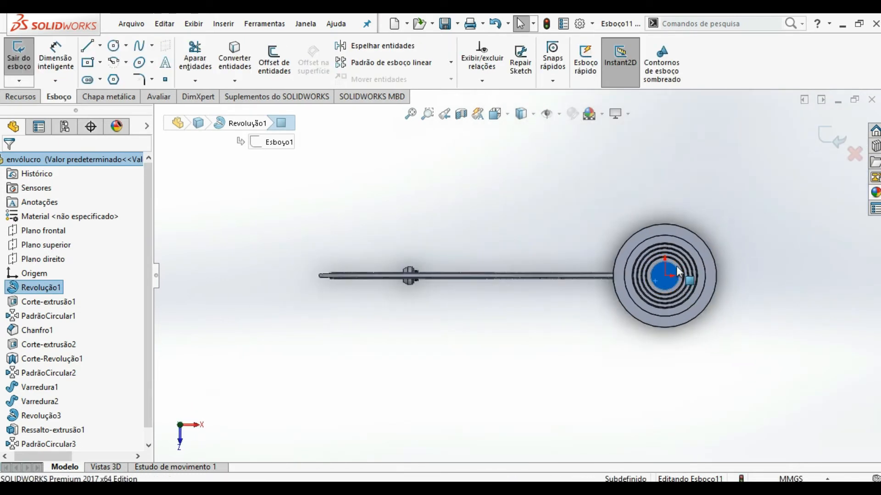
Draw a circle centred on the origin on the bore floor and dimension its diameter as 7 mm
{"action": "right_click_drag", "start_coordinate": [678, 269], "coordinate": [697, 273]}
{"action": "scroll", "coordinate": [697, 273], "scroll_direction": "down", "scroll_amount": 5}
{"action": "left_click_drag", "start_coordinate": [552, 284], "coordinate": [572, 264]}
{"action": "right_click_drag", "start_coordinate": [573, 276], "coordinate": [575, 263]}
{"action": "left_click", "coordinate": [576, 261]}
{"action": "left_click", "coordinate": [587, 252]}
{"action": "key", "text": "Return"}
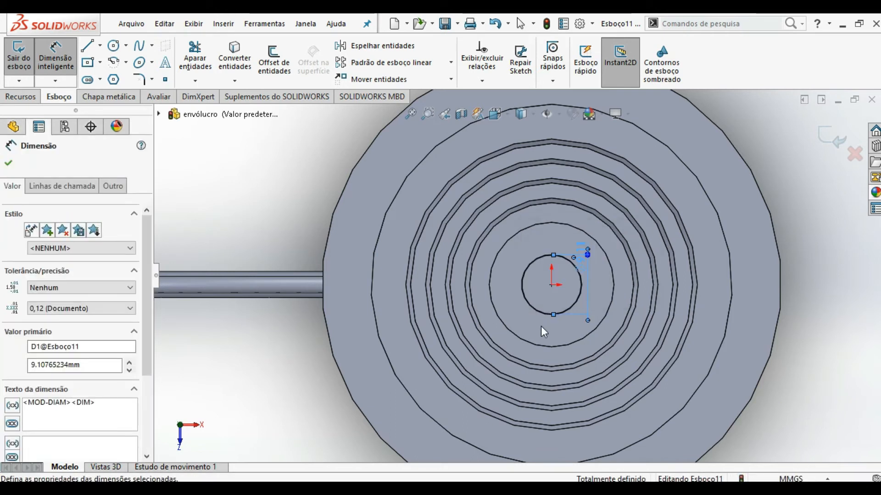
Cut-extrude the 7 mm circle into the body up to the face selected on its underside
{"action": "left_click", "coordinate": [33, 98]}
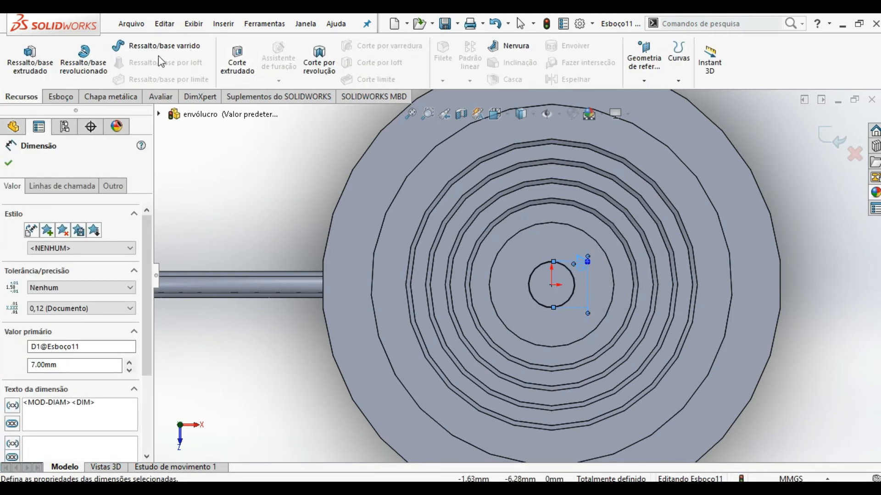
{"action": "left_click", "coordinate": [237, 60]}
{"action": "left_click", "coordinate": [69, 223]}
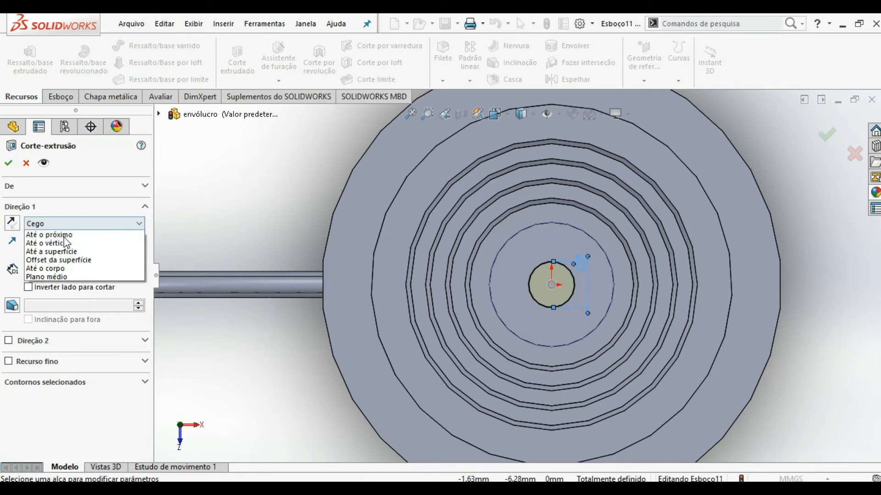
{"action": "left_click", "coordinate": [67, 278]}
{"action": "middle_click_drag", "start_coordinate": [515, 282], "coordinate": [672, 270]}
{"action": "left_click", "coordinate": [436, 247]}
{"action": "left_click", "coordinate": [8, 166]}
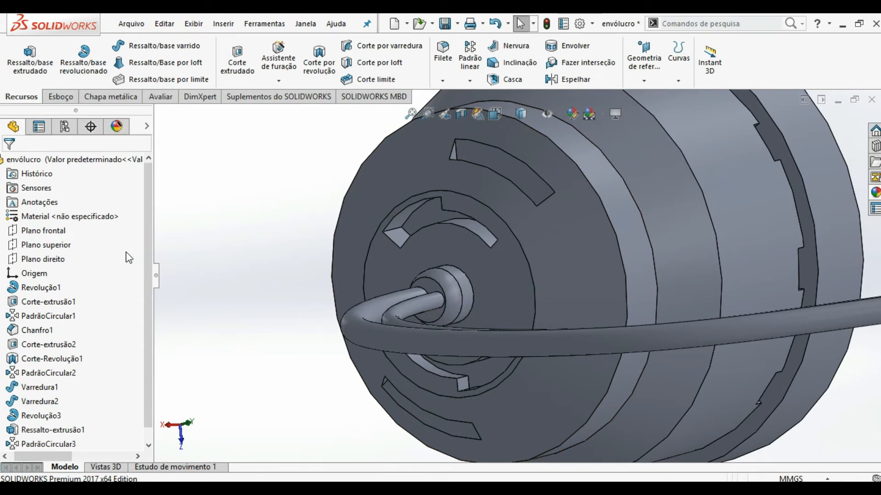
Start a sketch on the floor of the 7 mm pocket and switch the display to wireframe
{"action": "middle_click_drag", "start_coordinate": [454, 302], "coordinate": [319, 295]}
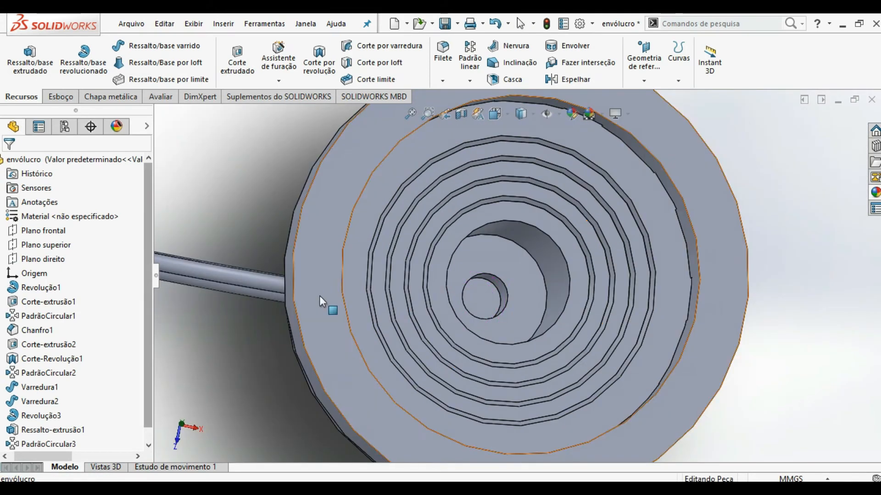
{"action": "left_click", "coordinate": [480, 294]}
{"action": "left_click", "coordinate": [533, 257]}
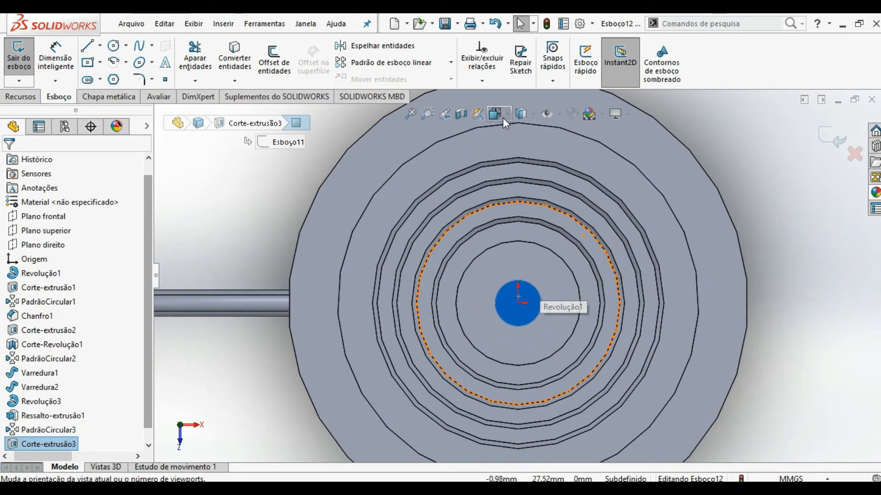
{"action": "left_click", "coordinate": [521, 114]}
{"action": "left_click", "coordinate": [523, 188]}
{"action": "scroll", "coordinate": [525, 300], "scroll_direction": "up", "scroll_amount": 5}
{"action": "scroll", "coordinate": [524, 300], "scroll_direction": "up", "scroll_amount": 2}
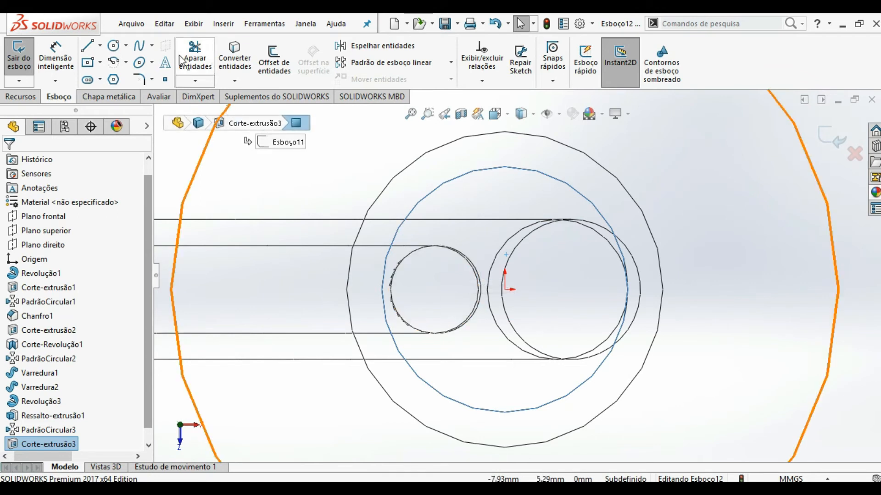
Convert the pocket floor's edge and the circular end edges of both cables into sketch entities
{"action": "left_click", "coordinate": [248, 51]}
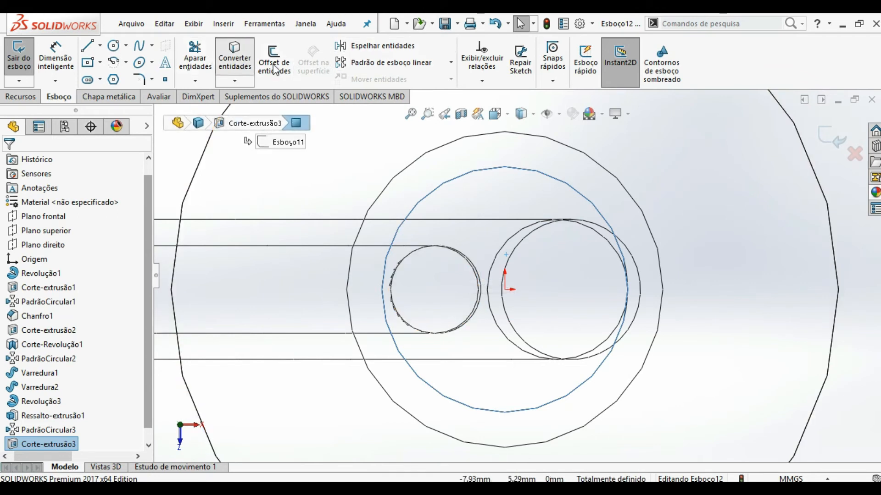
{"action": "left_click", "coordinate": [464, 258]}
{"action": "left_click", "coordinate": [517, 240]}
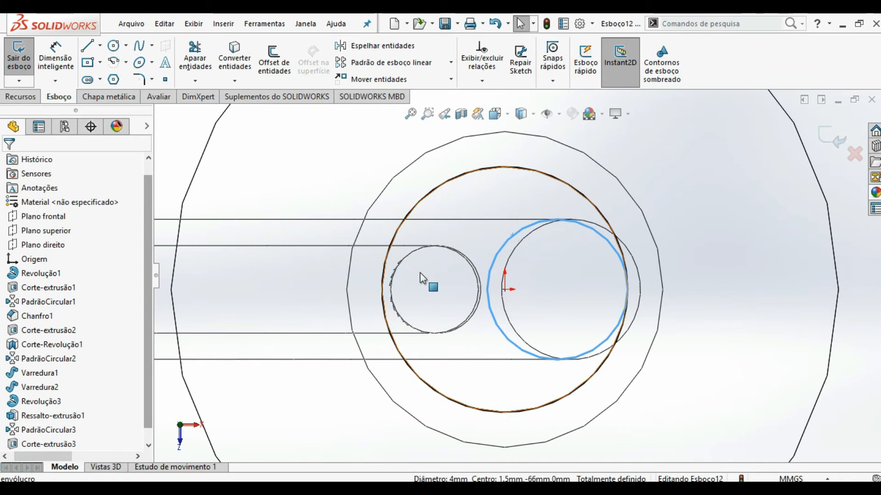
{"action": "left_click", "coordinate": [235, 63]}
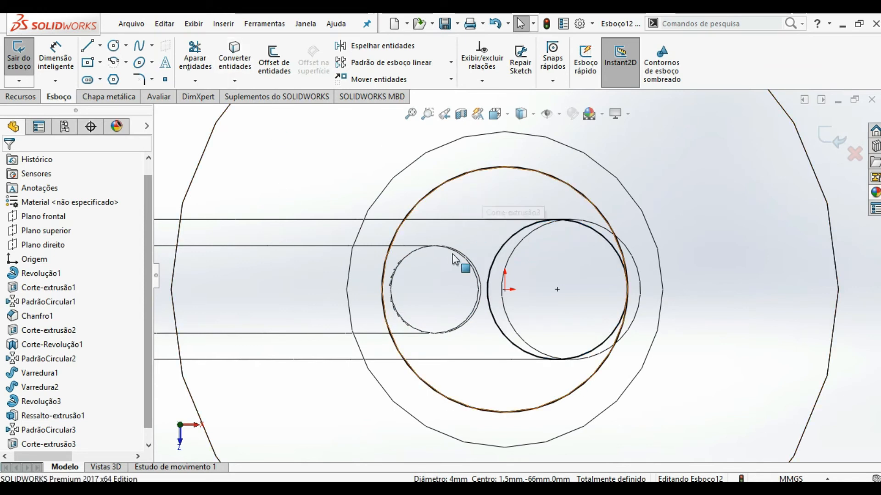
{"action": "left_click", "coordinate": [461, 279]}
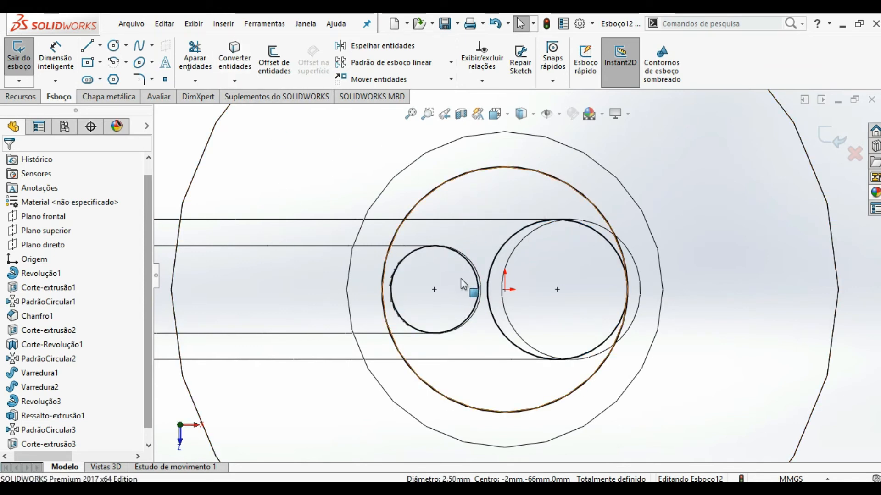
{"action": "left_click", "coordinate": [20, 97]}
{"action": "left_click", "coordinate": [30, 58]}
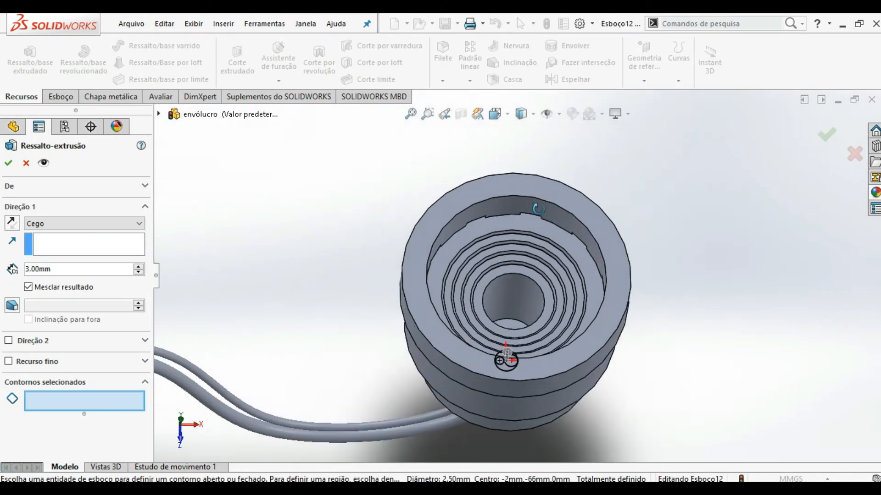
{"action": "scroll", "coordinate": [467, 335], "scroll_direction": "down", "scroll_amount": 5}
{"action": "middle_click_drag", "start_coordinate": [468, 335], "coordinate": [516, 334]}
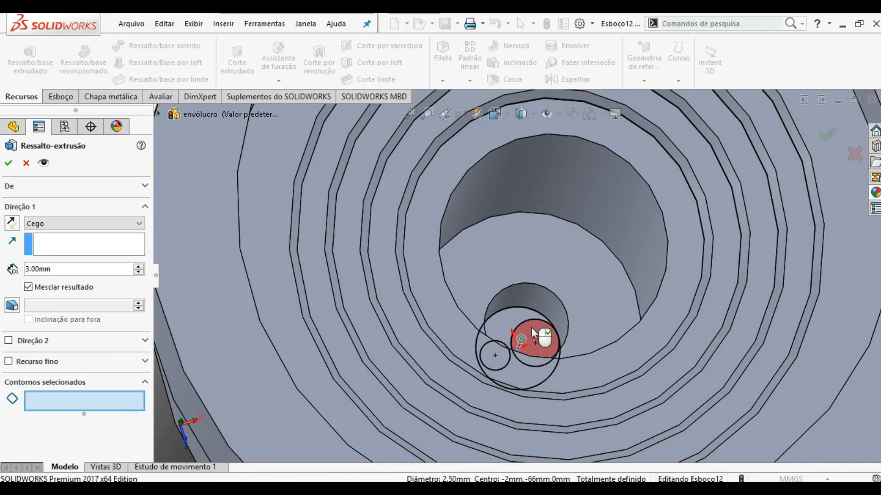
{"action": "key", "text": "Escape"}
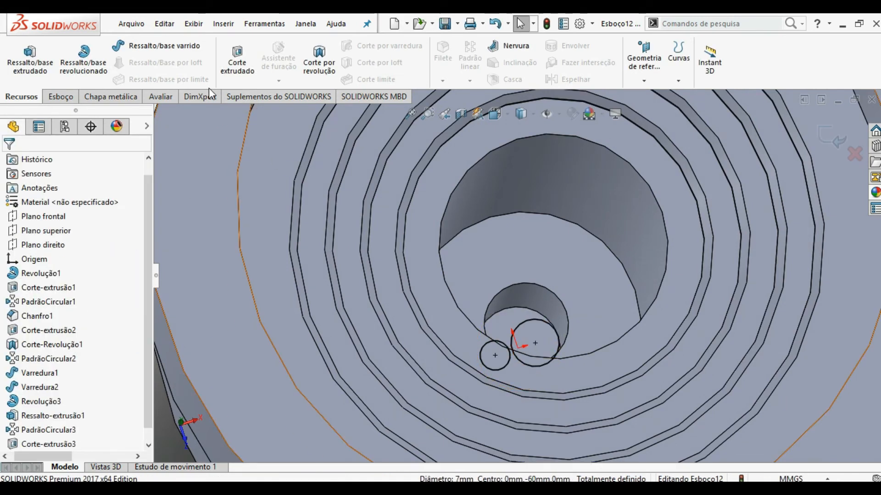
Try to extrude the two cable circles 20 mm with the result merged
{"action": "left_click", "coordinate": [30, 58]}
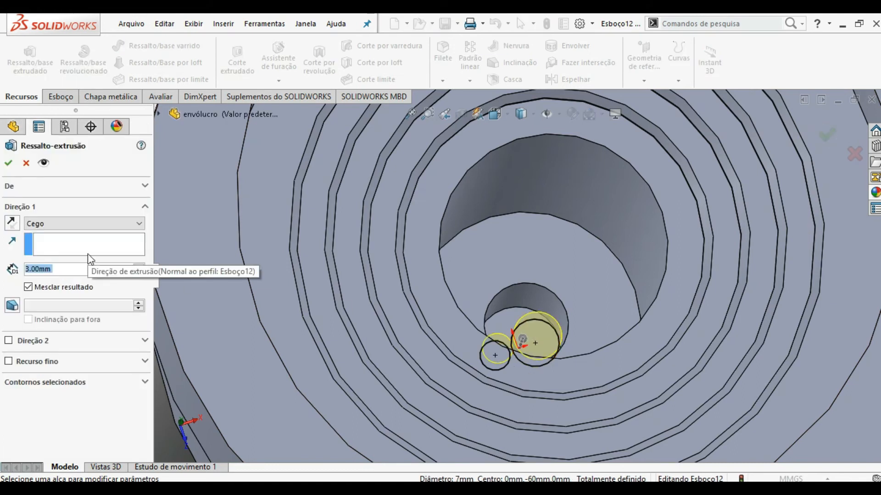
{"action": "type", "text": "20"}
{"action": "key", "text": "Return"}
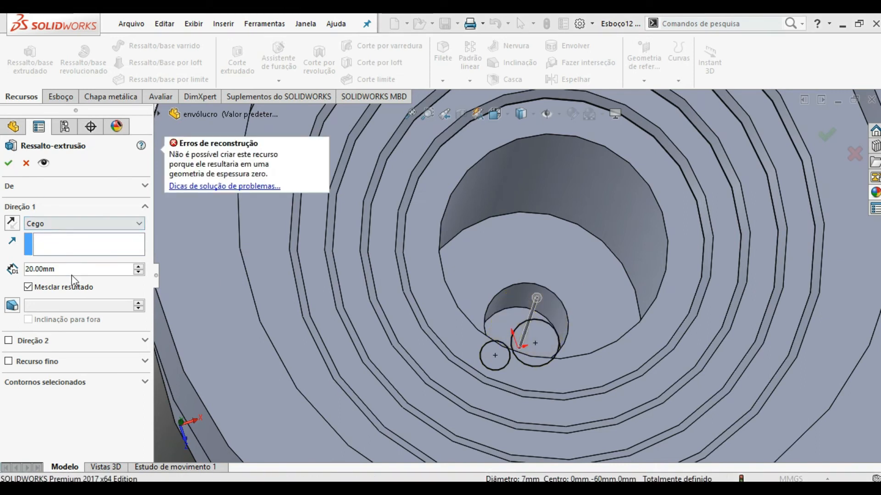
{"action": "left_click", "coordinate": [26, 163]}
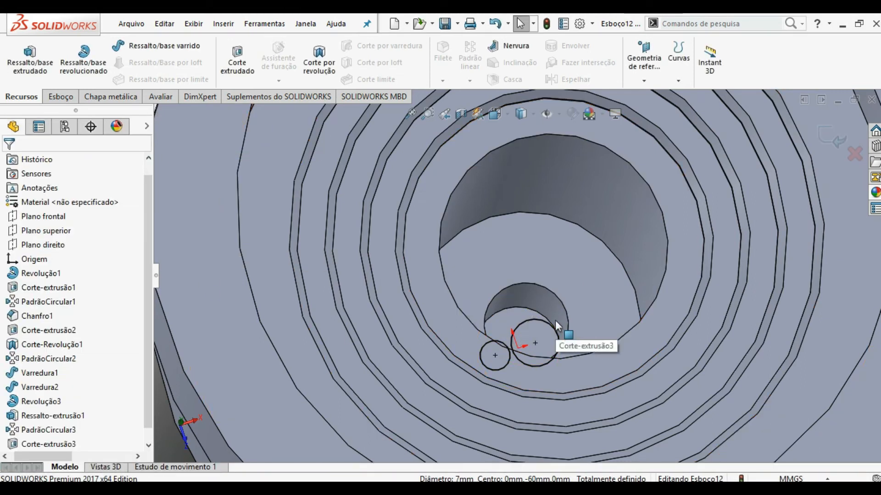
{"action": "middle_click_drag", "start_coordinate": [537, 348], "coordinate": [539, 334]}
{"action": "scroll", "coordinate": [539, 334], "scroll_direction": "up", "scroll_amount": 9}
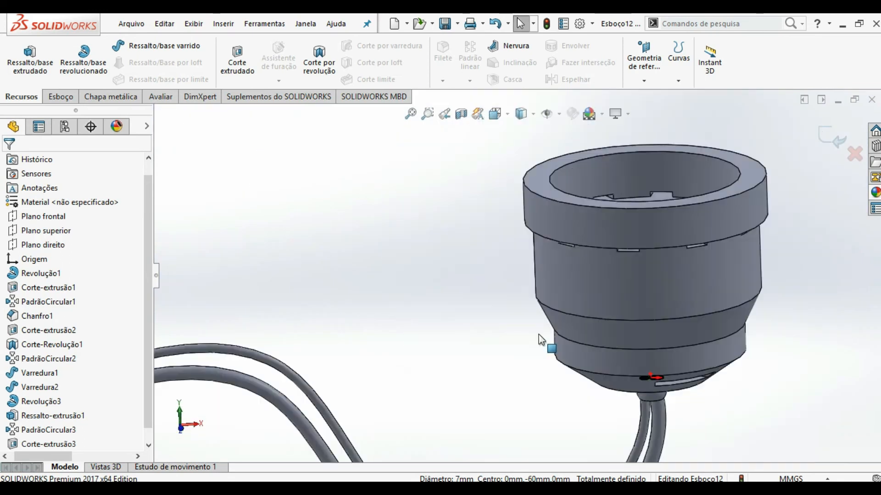
Offset the larger cable circle inward by 0.001 mm with reversed direction and dimensions added
{"action": "key", "text": "ctrl+5"}
{"action": "scroll", "coordinate": [596, 284], "scroll_direction": "down", "scroll_amount": 10}
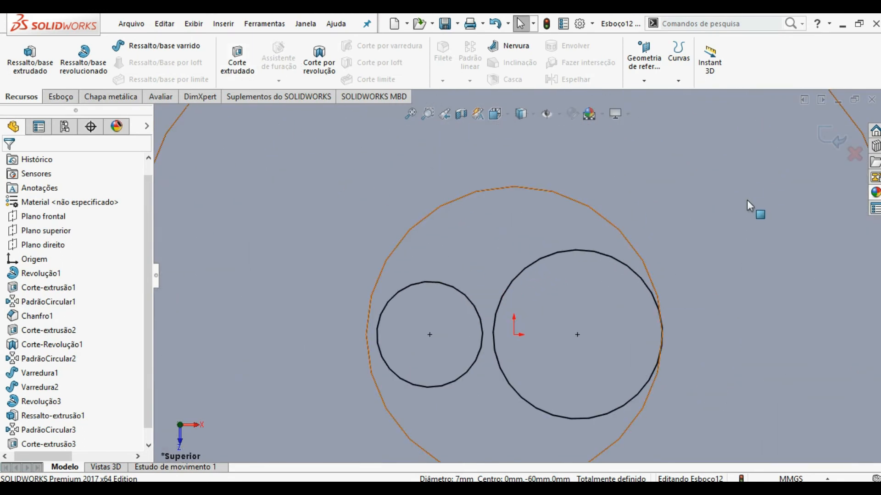
{"action": "left_click", "coordinate": [61, 96]}
{"action": "left_click", "coordinate": [274, 62]}
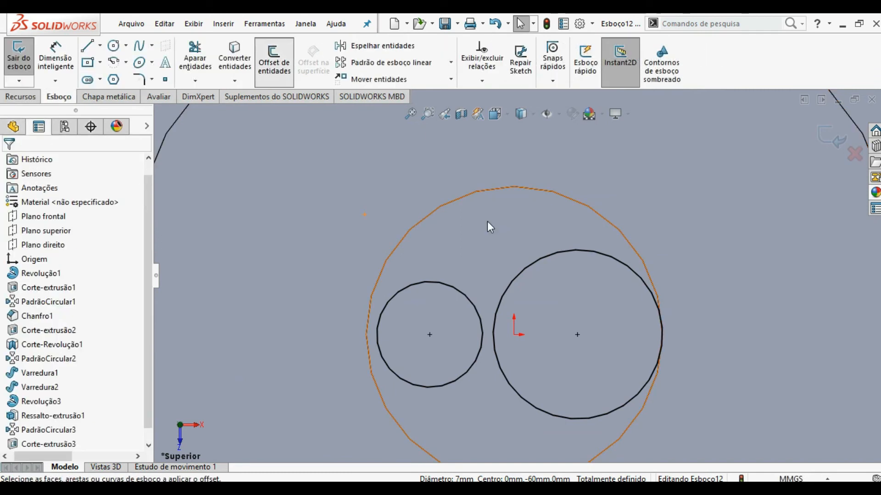
{"action": "left_click", "coordinate": [546, 263]}
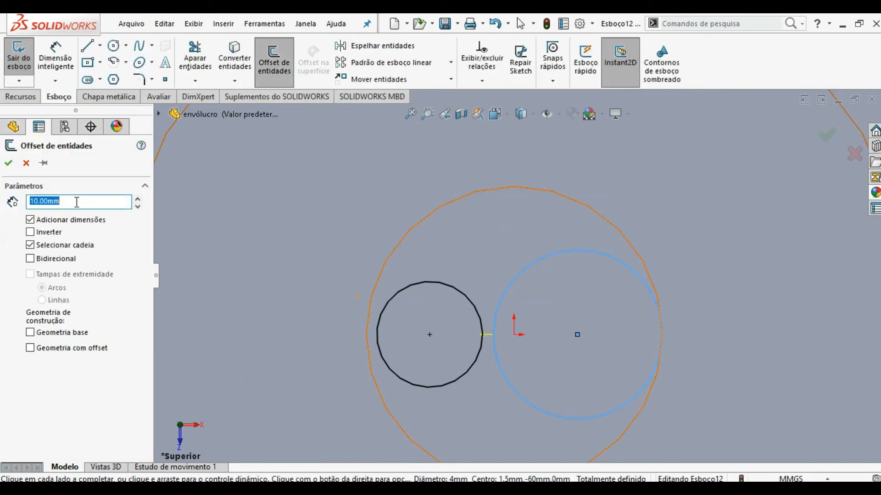
{"action": "left_click", "coordinate": [37, 234]}
{"action": "scroll", "coordinate": [593, 199], "scroll_direction": "down", "scroll_amount": 10}
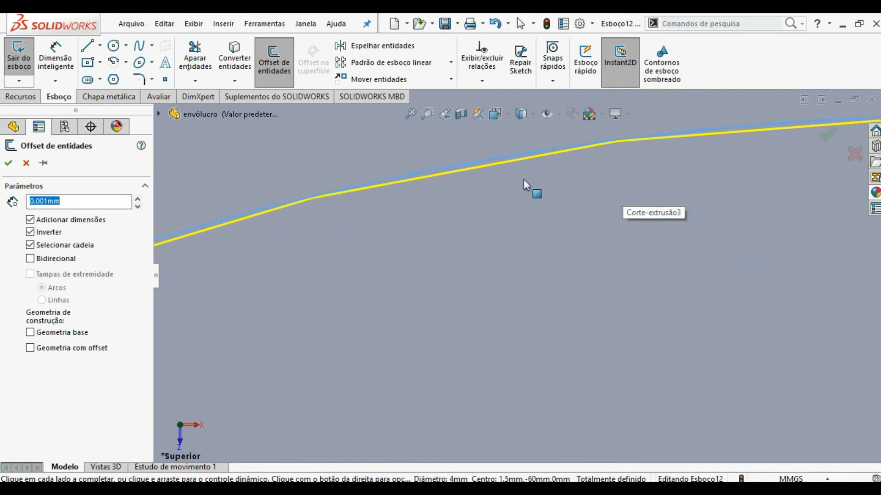
{"action": "left_click", "coordinate": [32, 233]}
{"action": "left_click", "coordinate": [32, 233]}
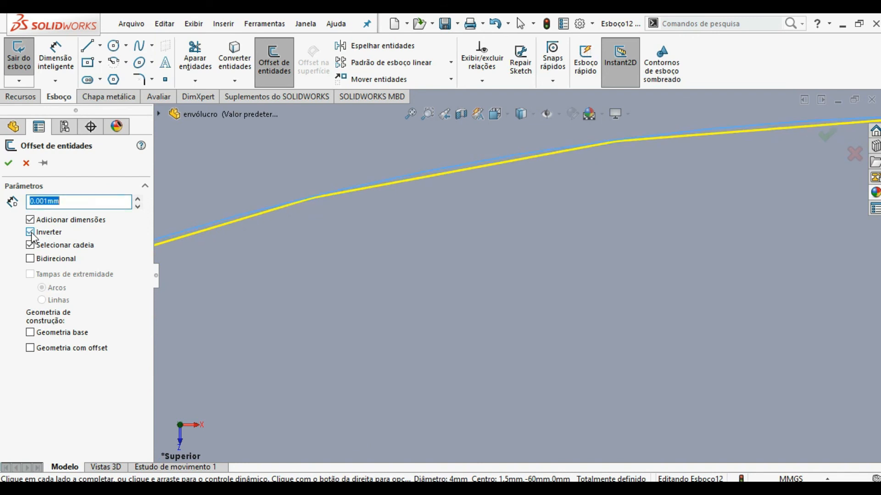
{"action": "left_click", "coordinate": [9, 163]}
{"action": "scroll", "coordinate": [363, 216], "scroll_direction": "up", "scroll_amount": 10}
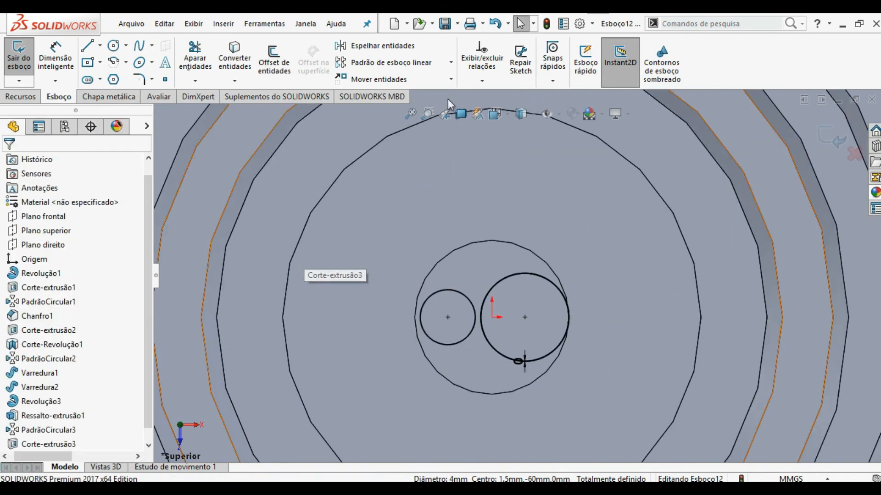
Extrude the two cable circle regions of the pocket-floor sketch 2 mm blind, merging the result with the body
{"action": "left_click", "coordinate": [21, 97]}
{"action": "left_click", "coordinate": [30, 59]}
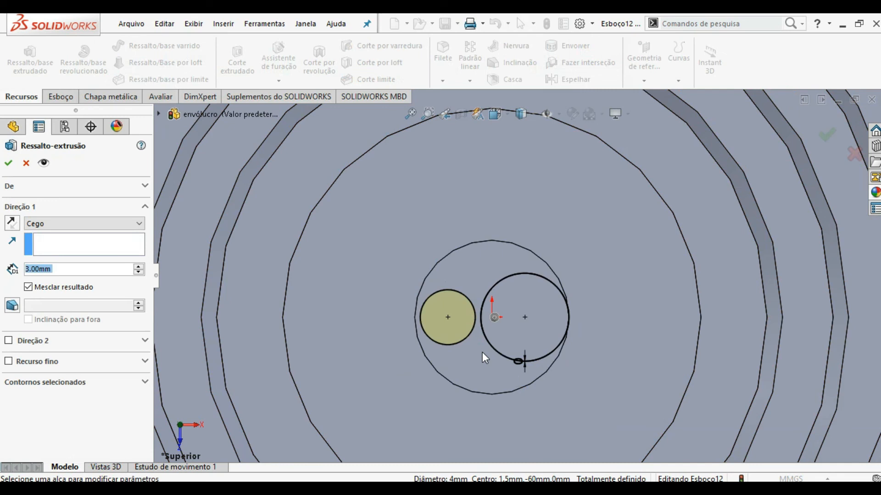
{"action": "left_click", "coordinate": [63, 382]}
{"action": "left_click", "coordinate": [534, 328]}
{"action": "left_click", "coordinate": [440, 364]}
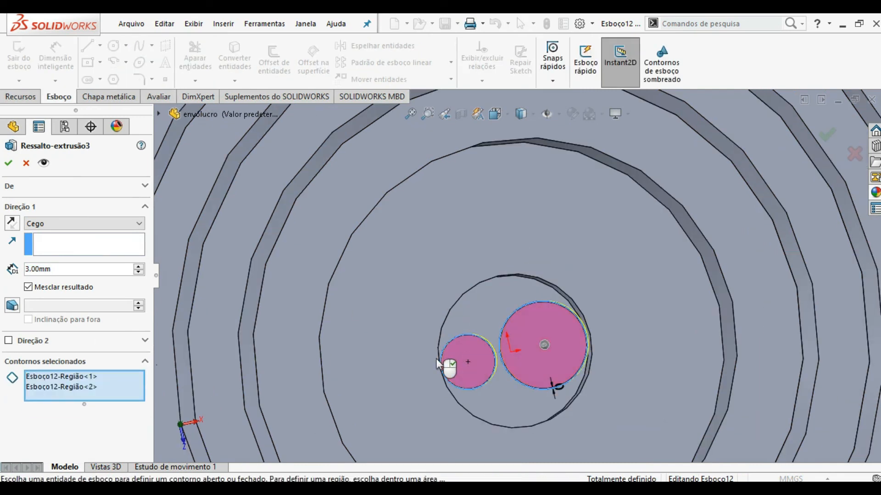
{"action": "double_click", "coordinate": [99, 269]}
{"action": "type", "text": "2"}
{"action": "key", "text": "Return"}
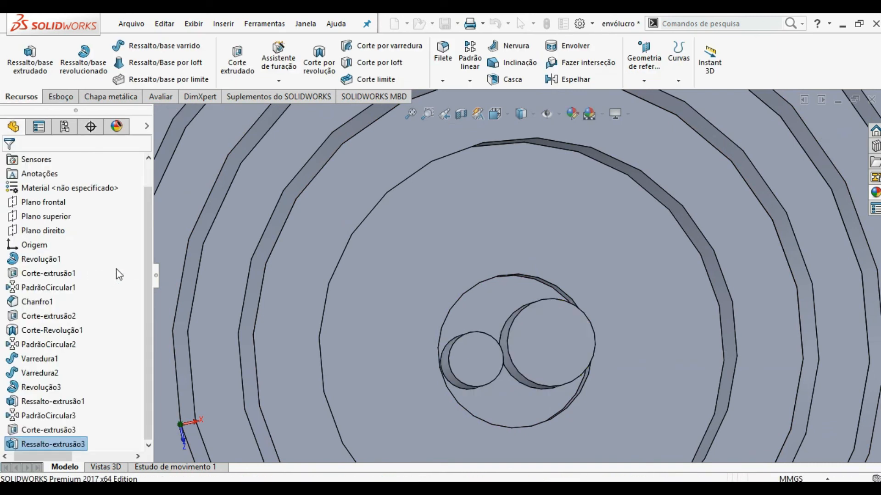
{"action": "scroll", "coordinate": [527, 302], "scroll_direction": "up", "scroll_amount": 10}
{"action": "middle_click_drag", "start_coordinate": [543, 295], "coordinate": [561, 275]}
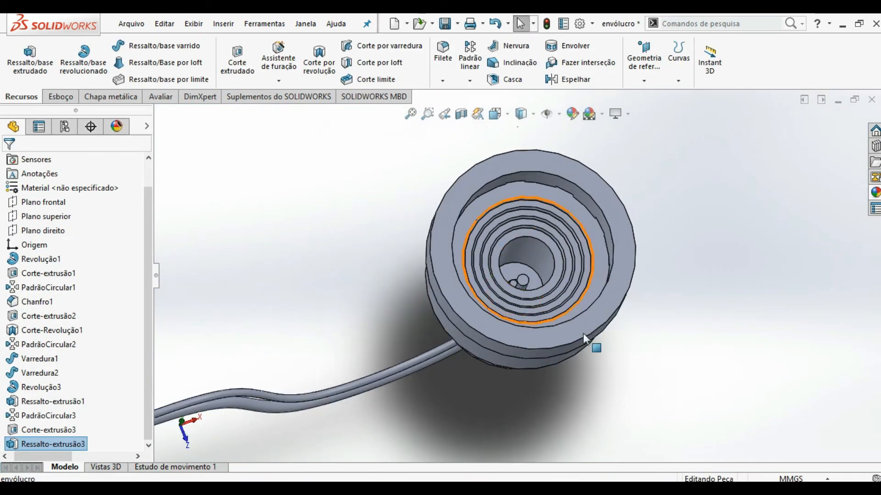
{"action": "key", "text": "ctrl+7"}
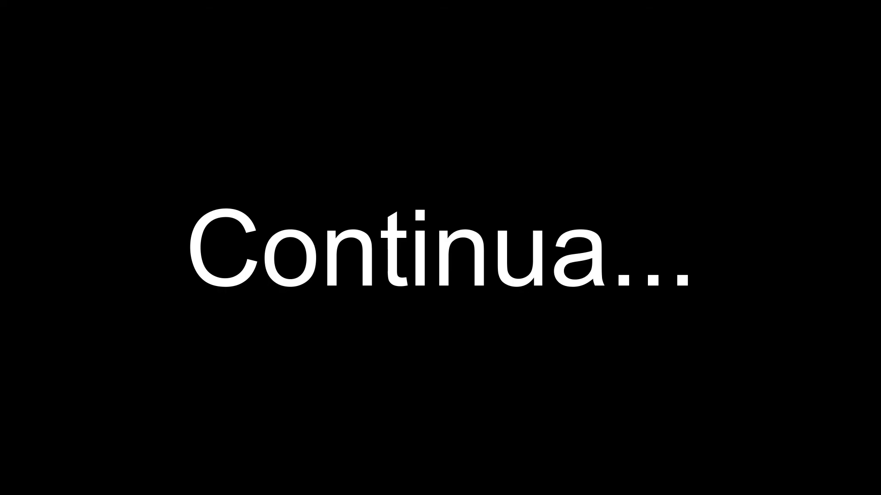